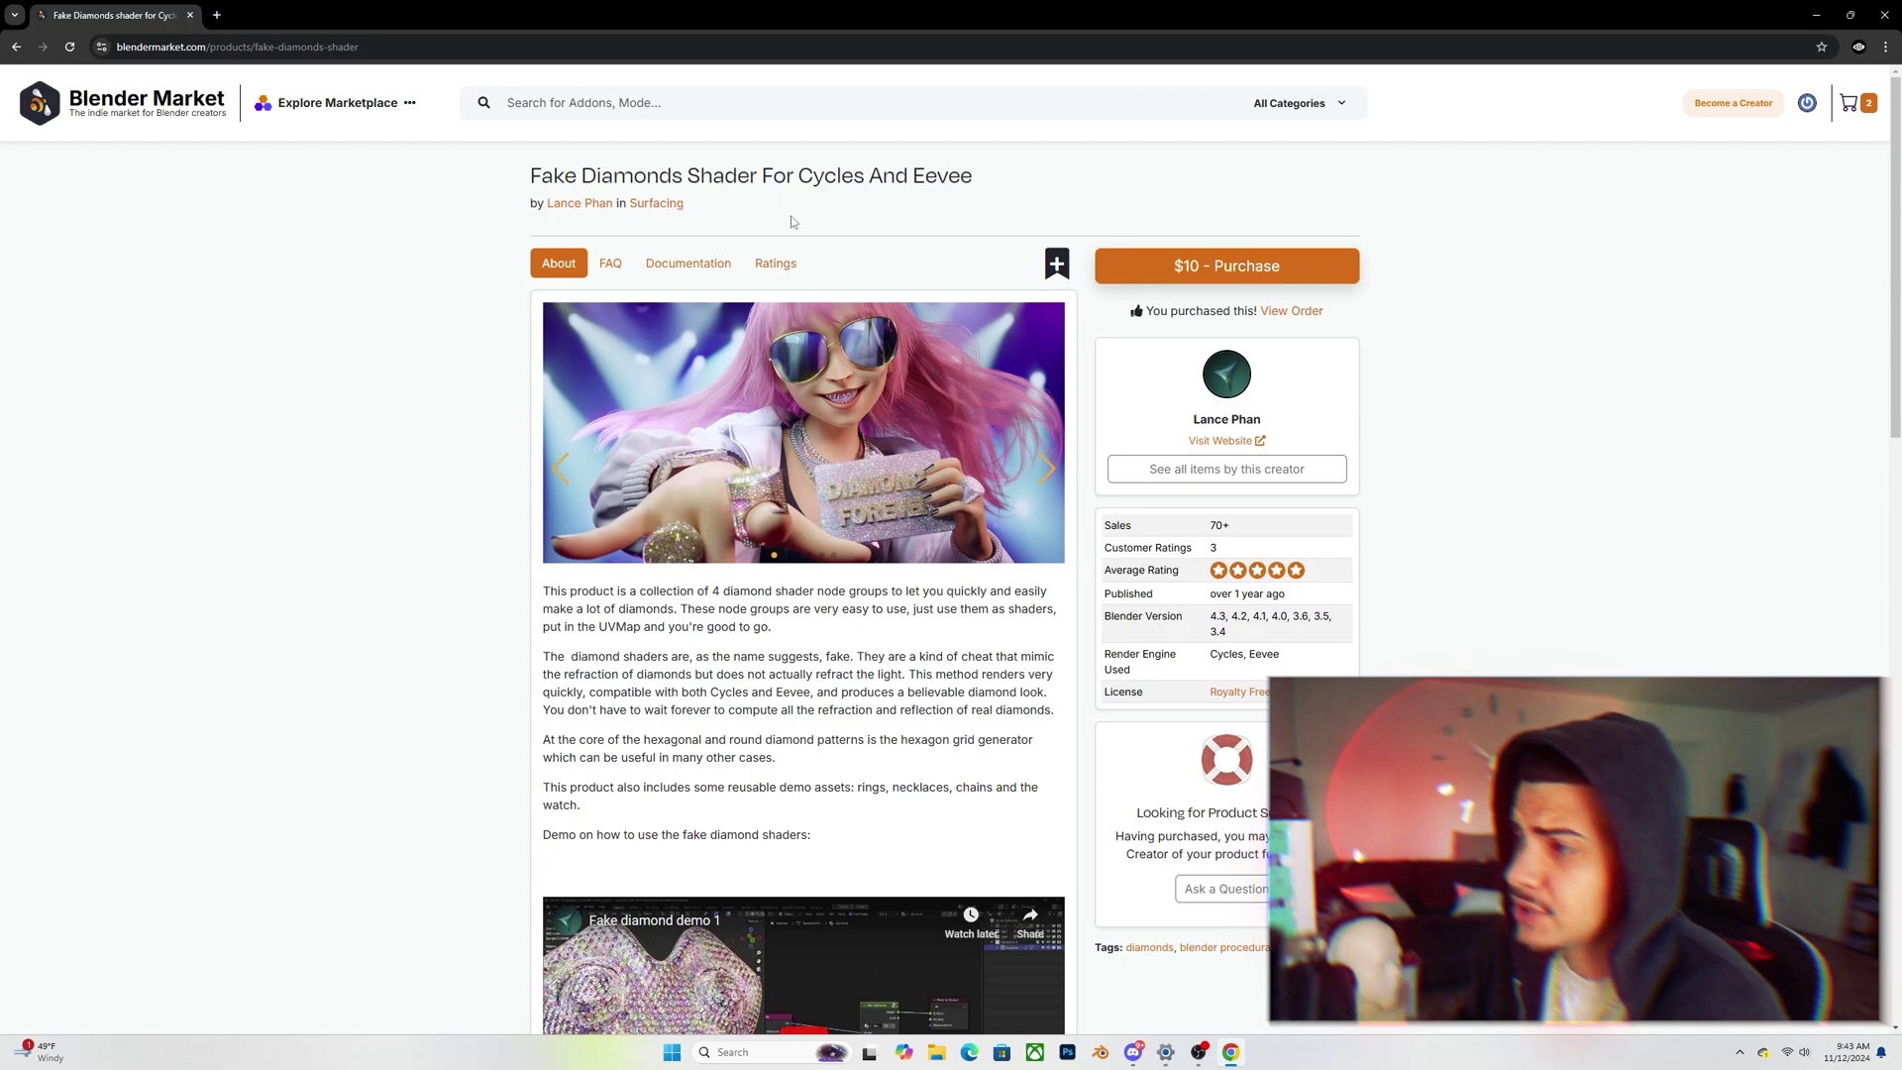
- Browse the Fake Diamonds Shader product gallery images of diamond rings and chain
scroll(799, 268, down, 1)
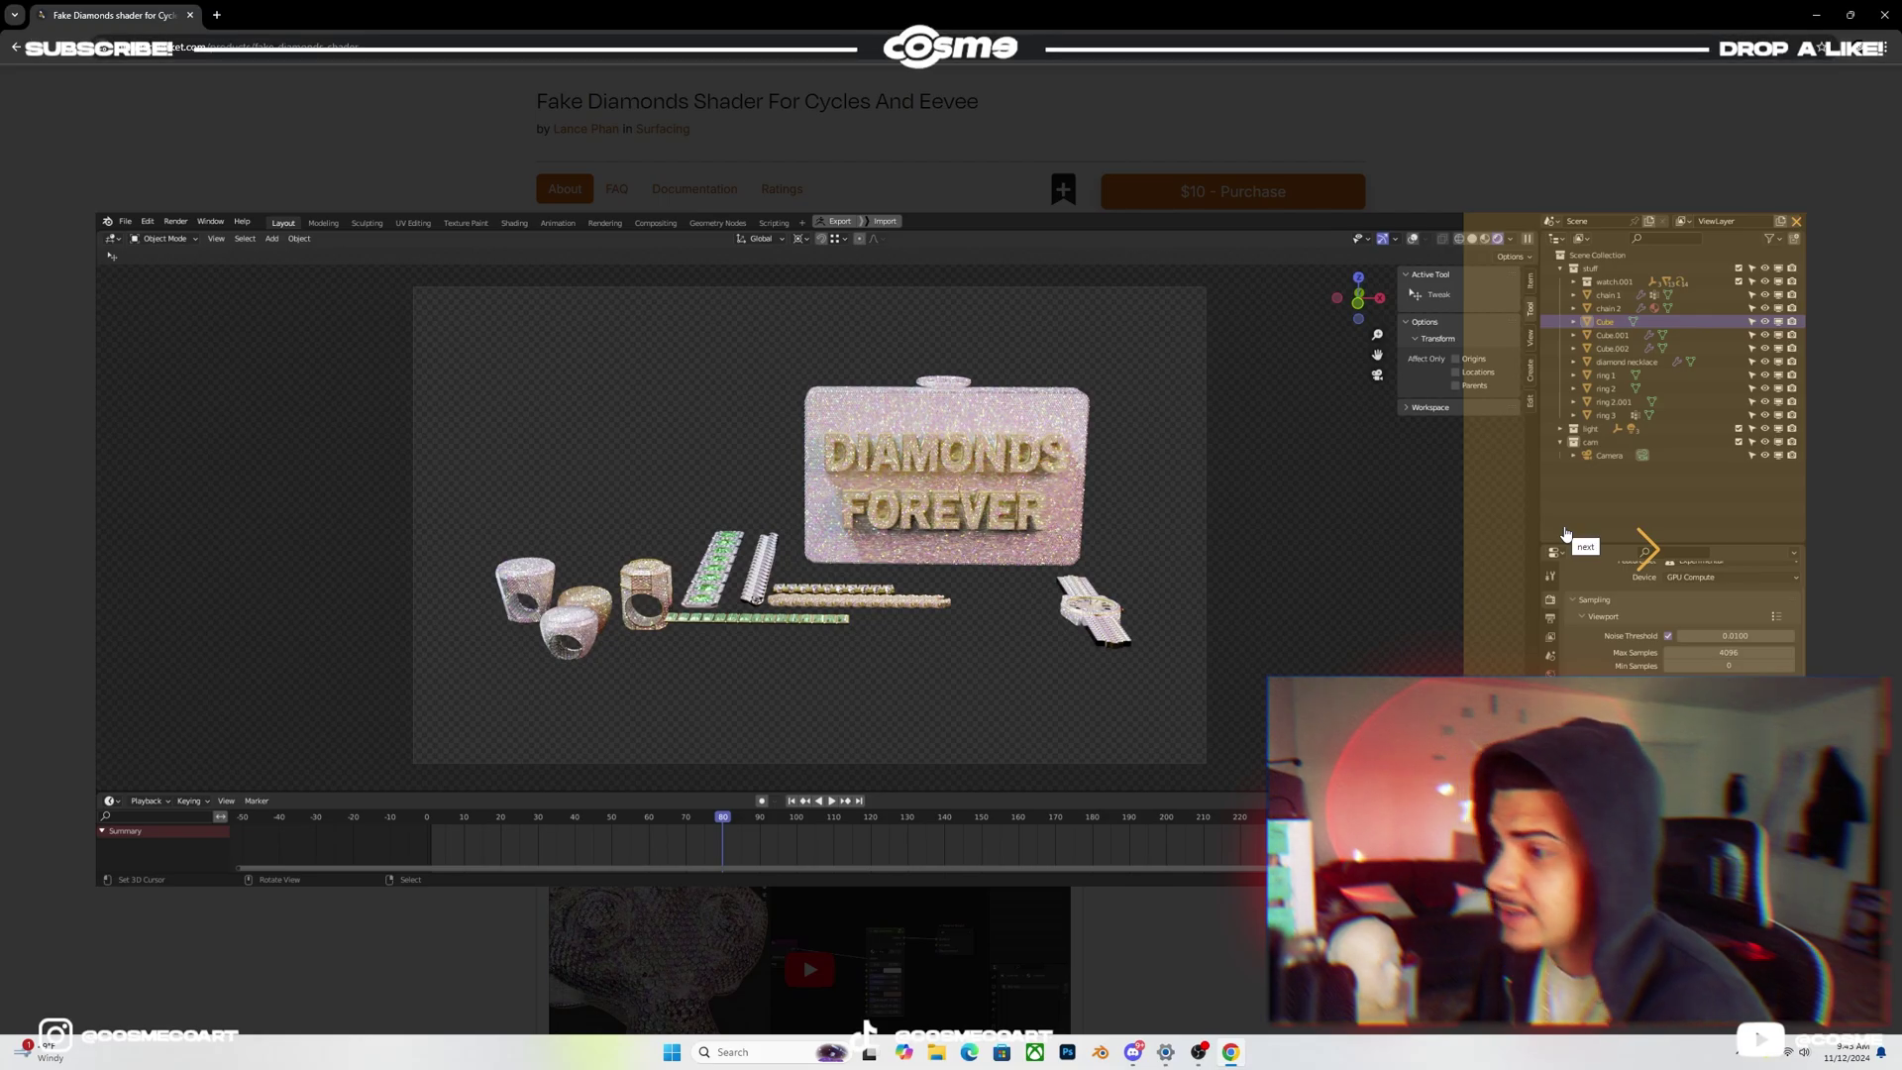
click(1565, 535)
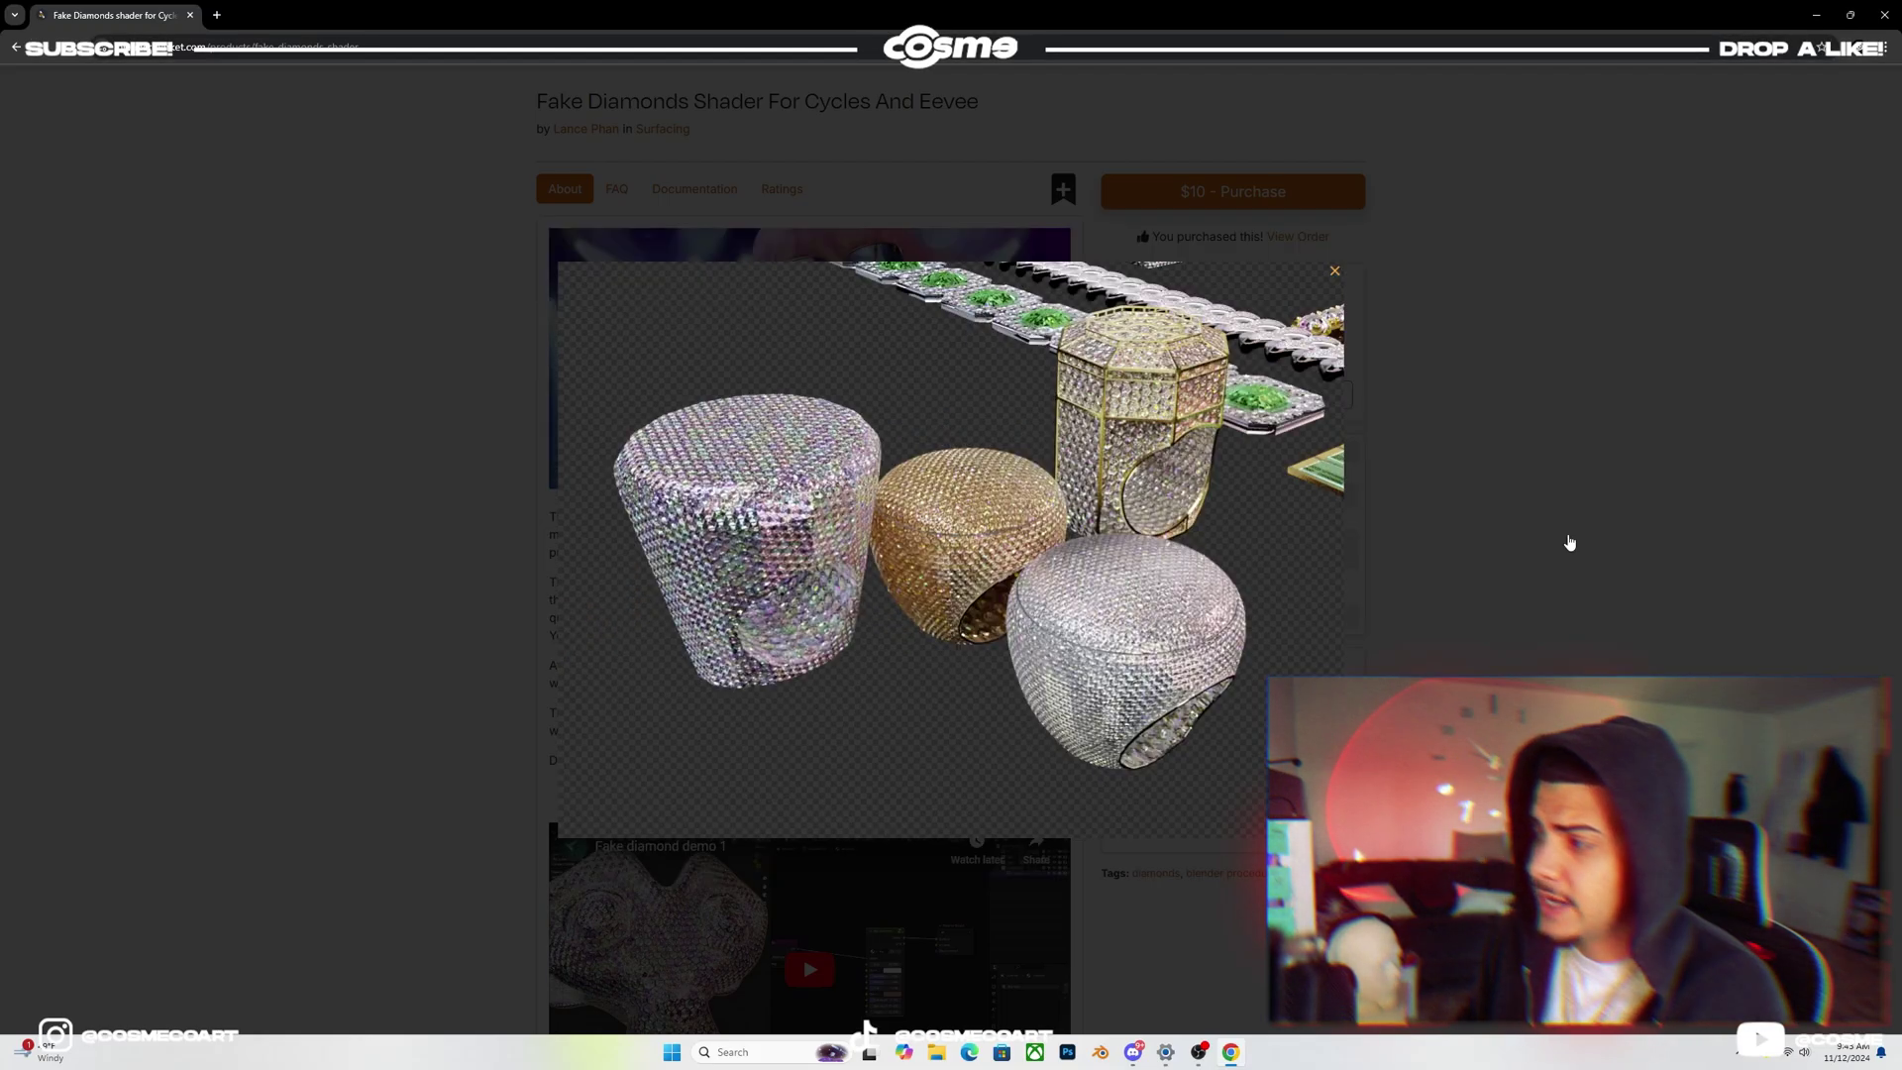
click(1570, 542)
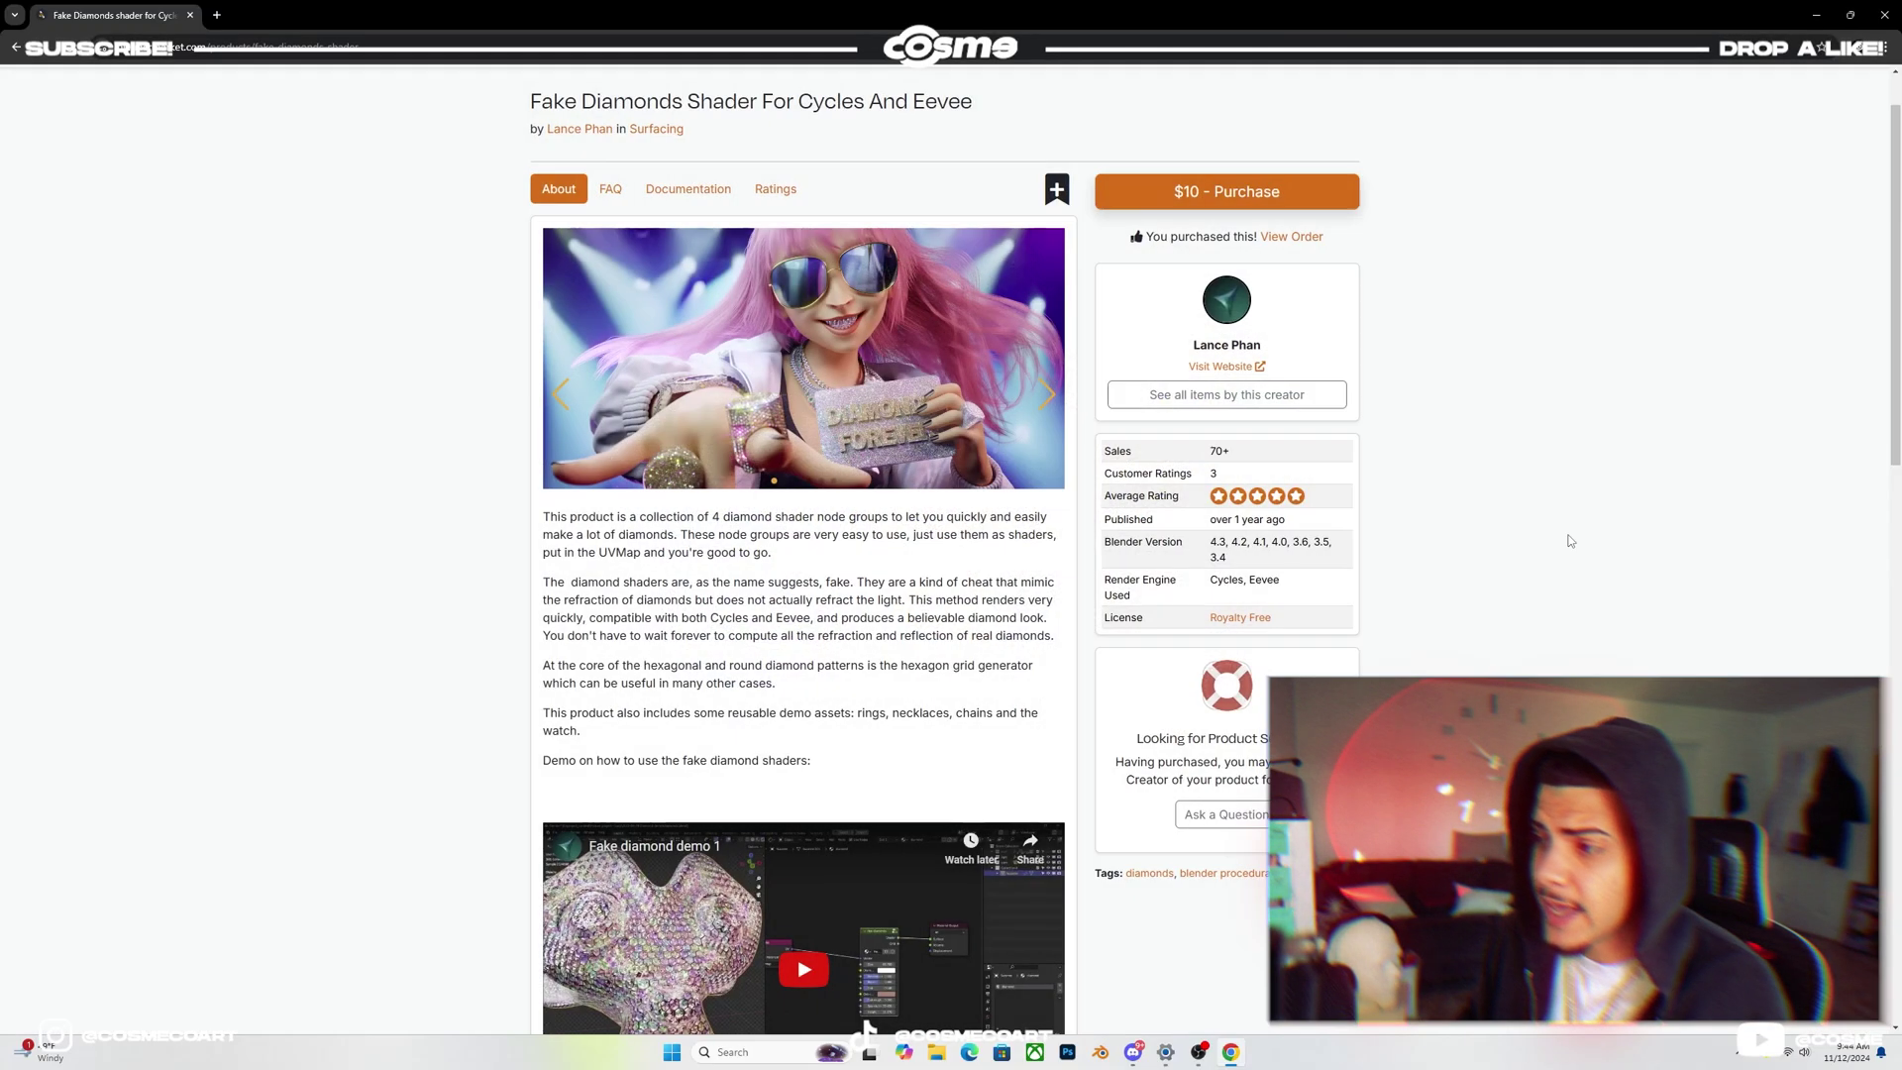
click(1021, 399)
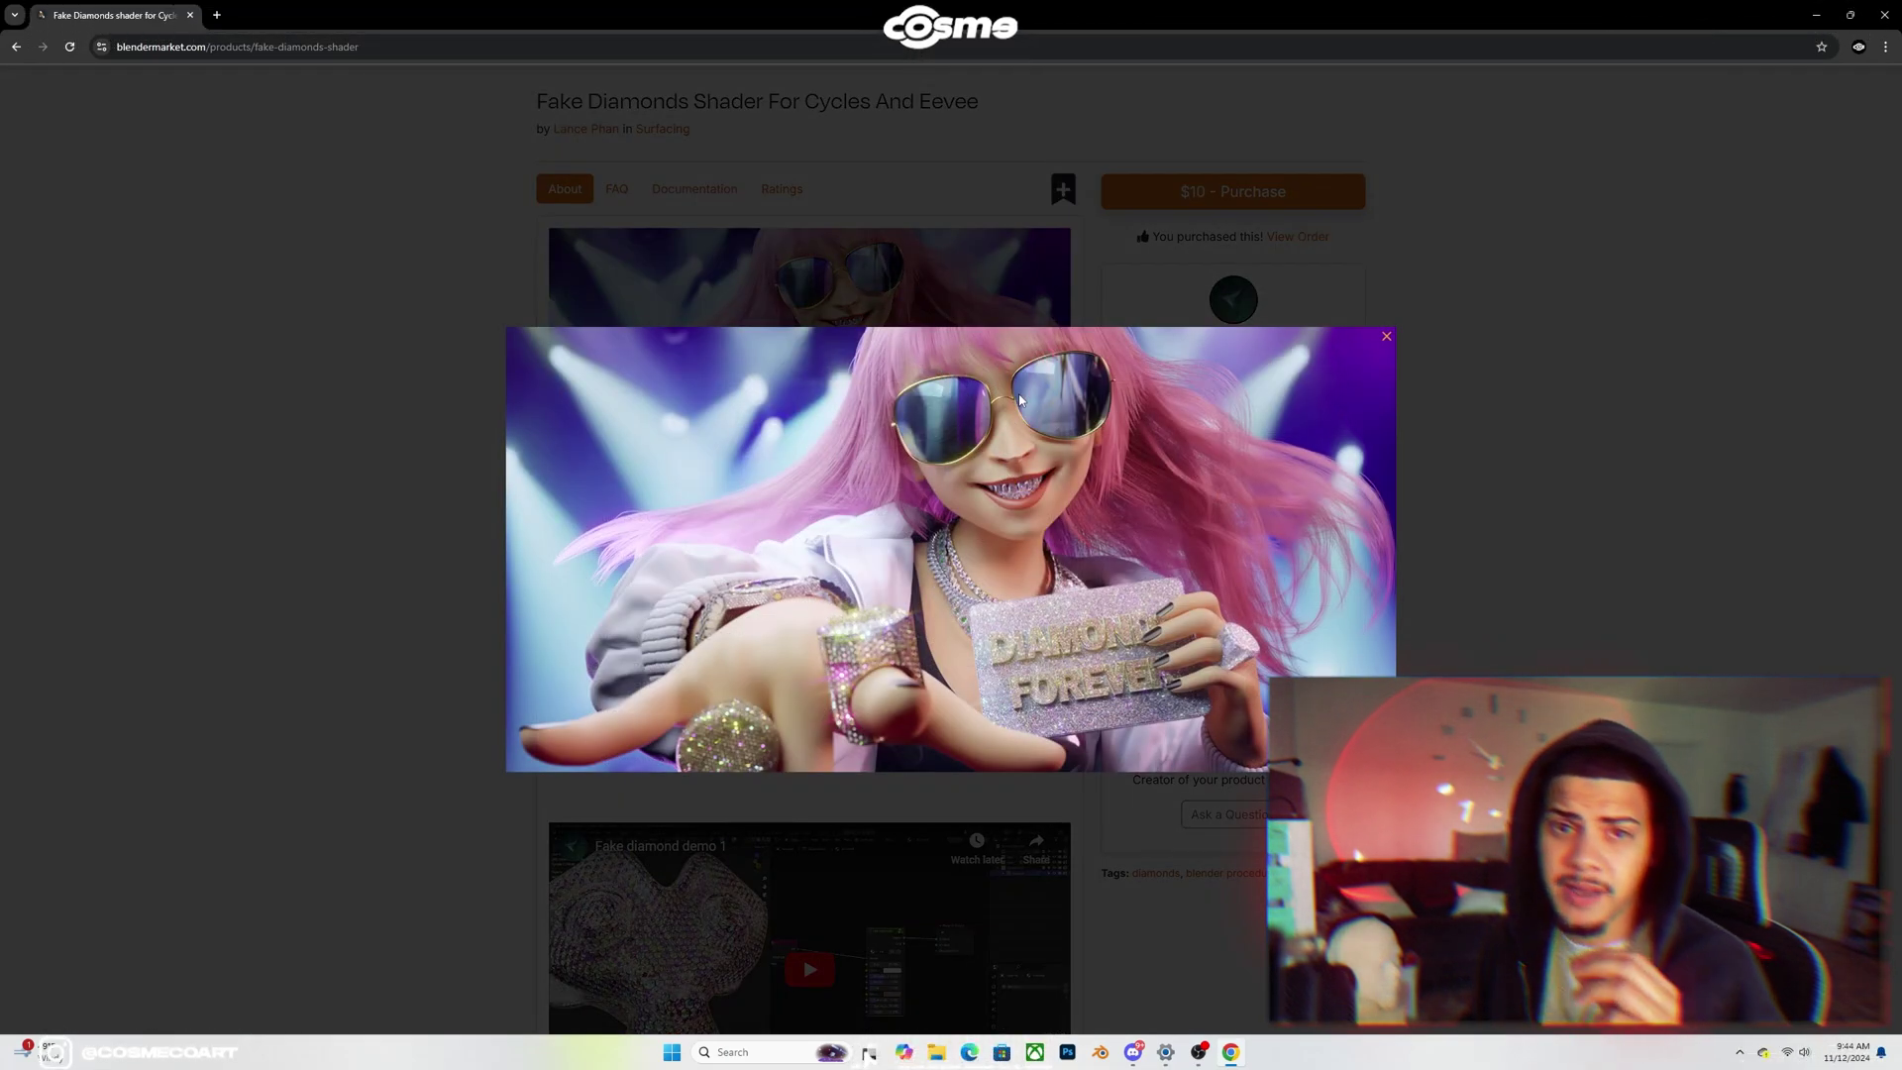
click(1317, 525)
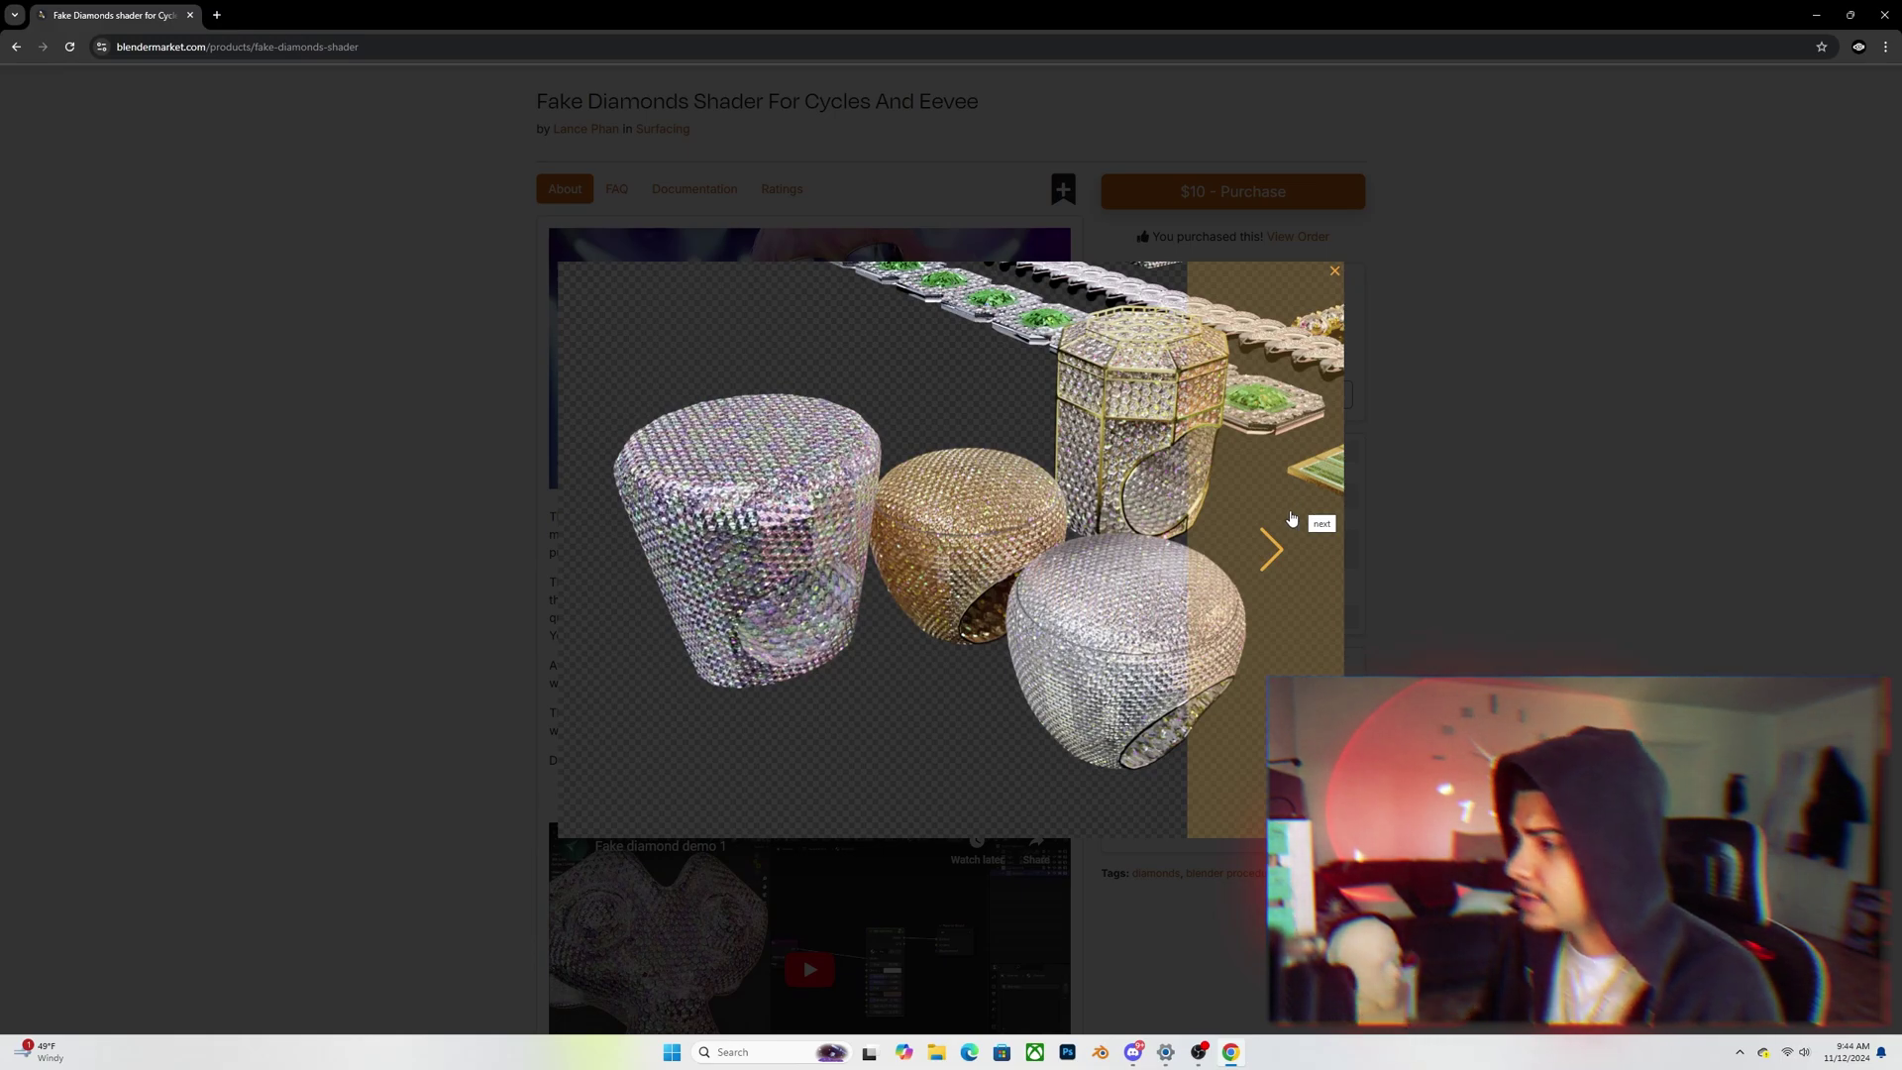
click(1290, 515)
click(1486, 470)
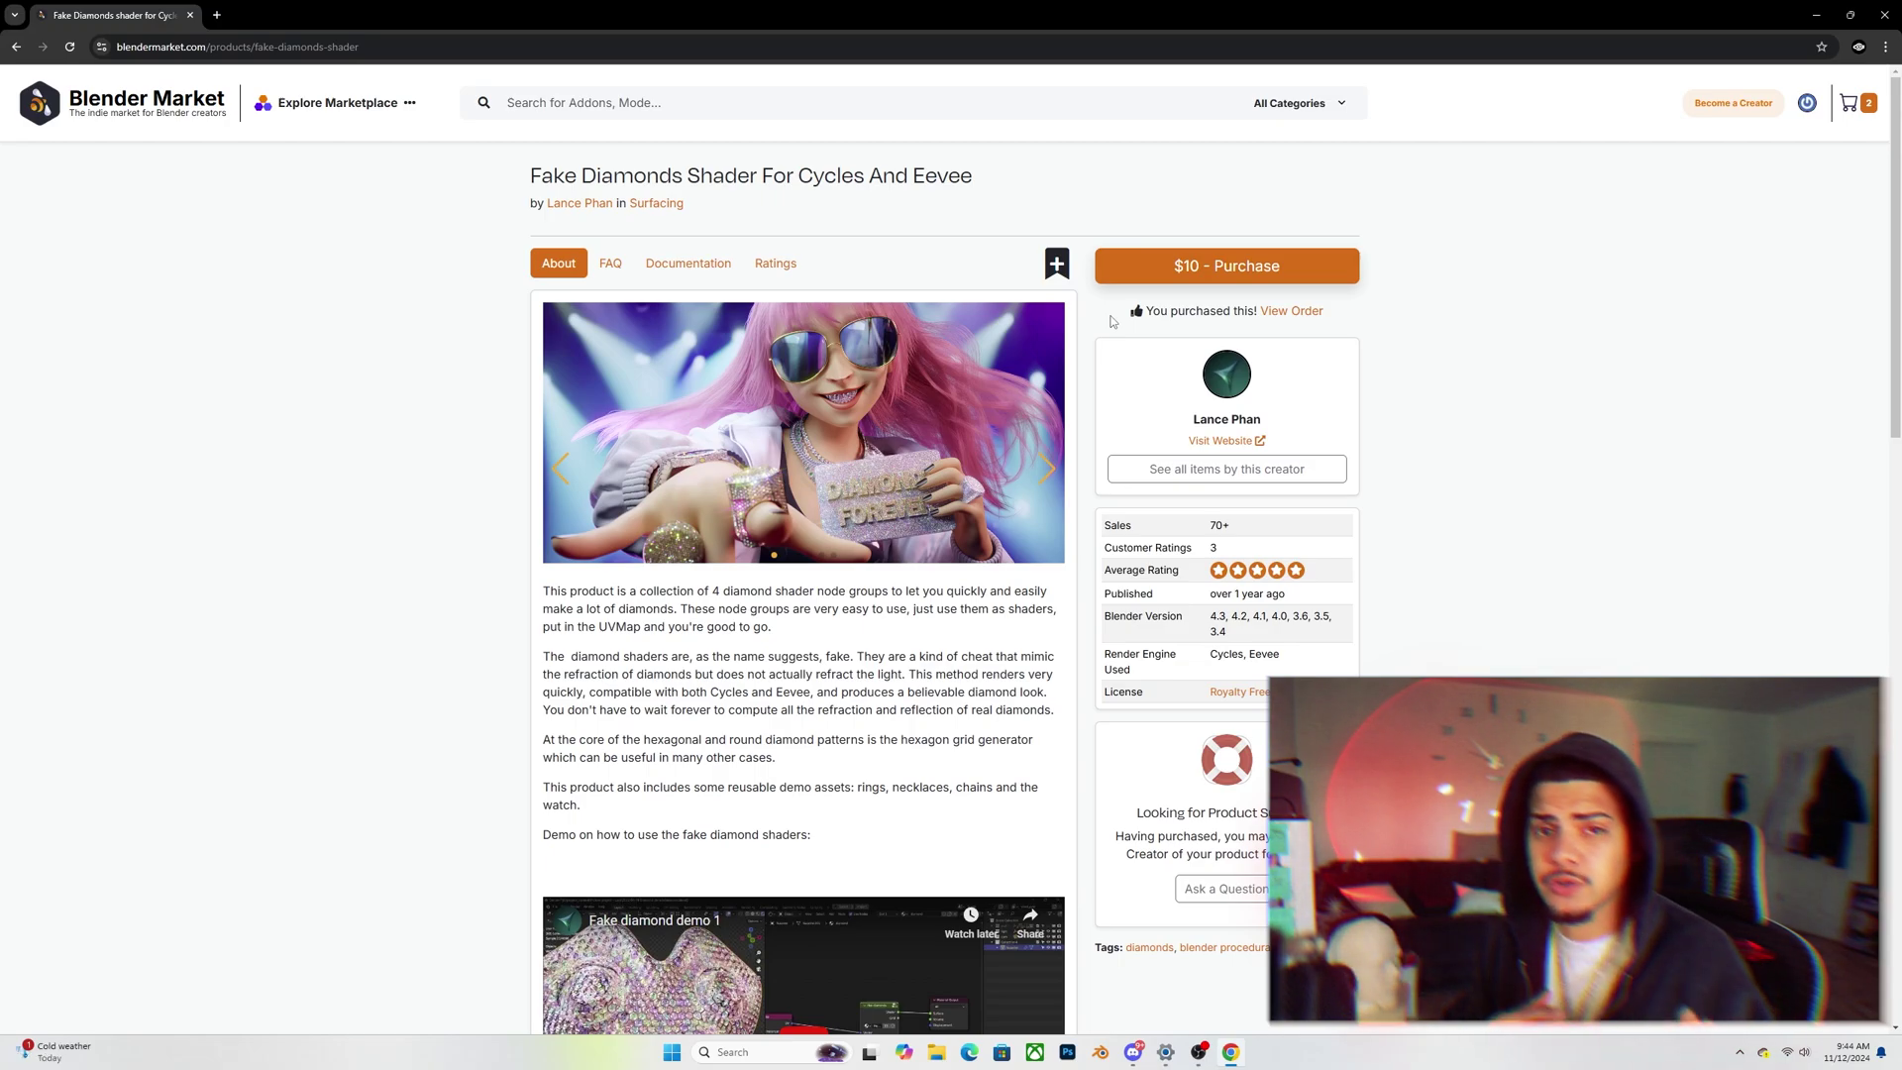
- Download diamonds.blend from the Fake Diamonds Shader order and open it in Blender
click(1805, 107)
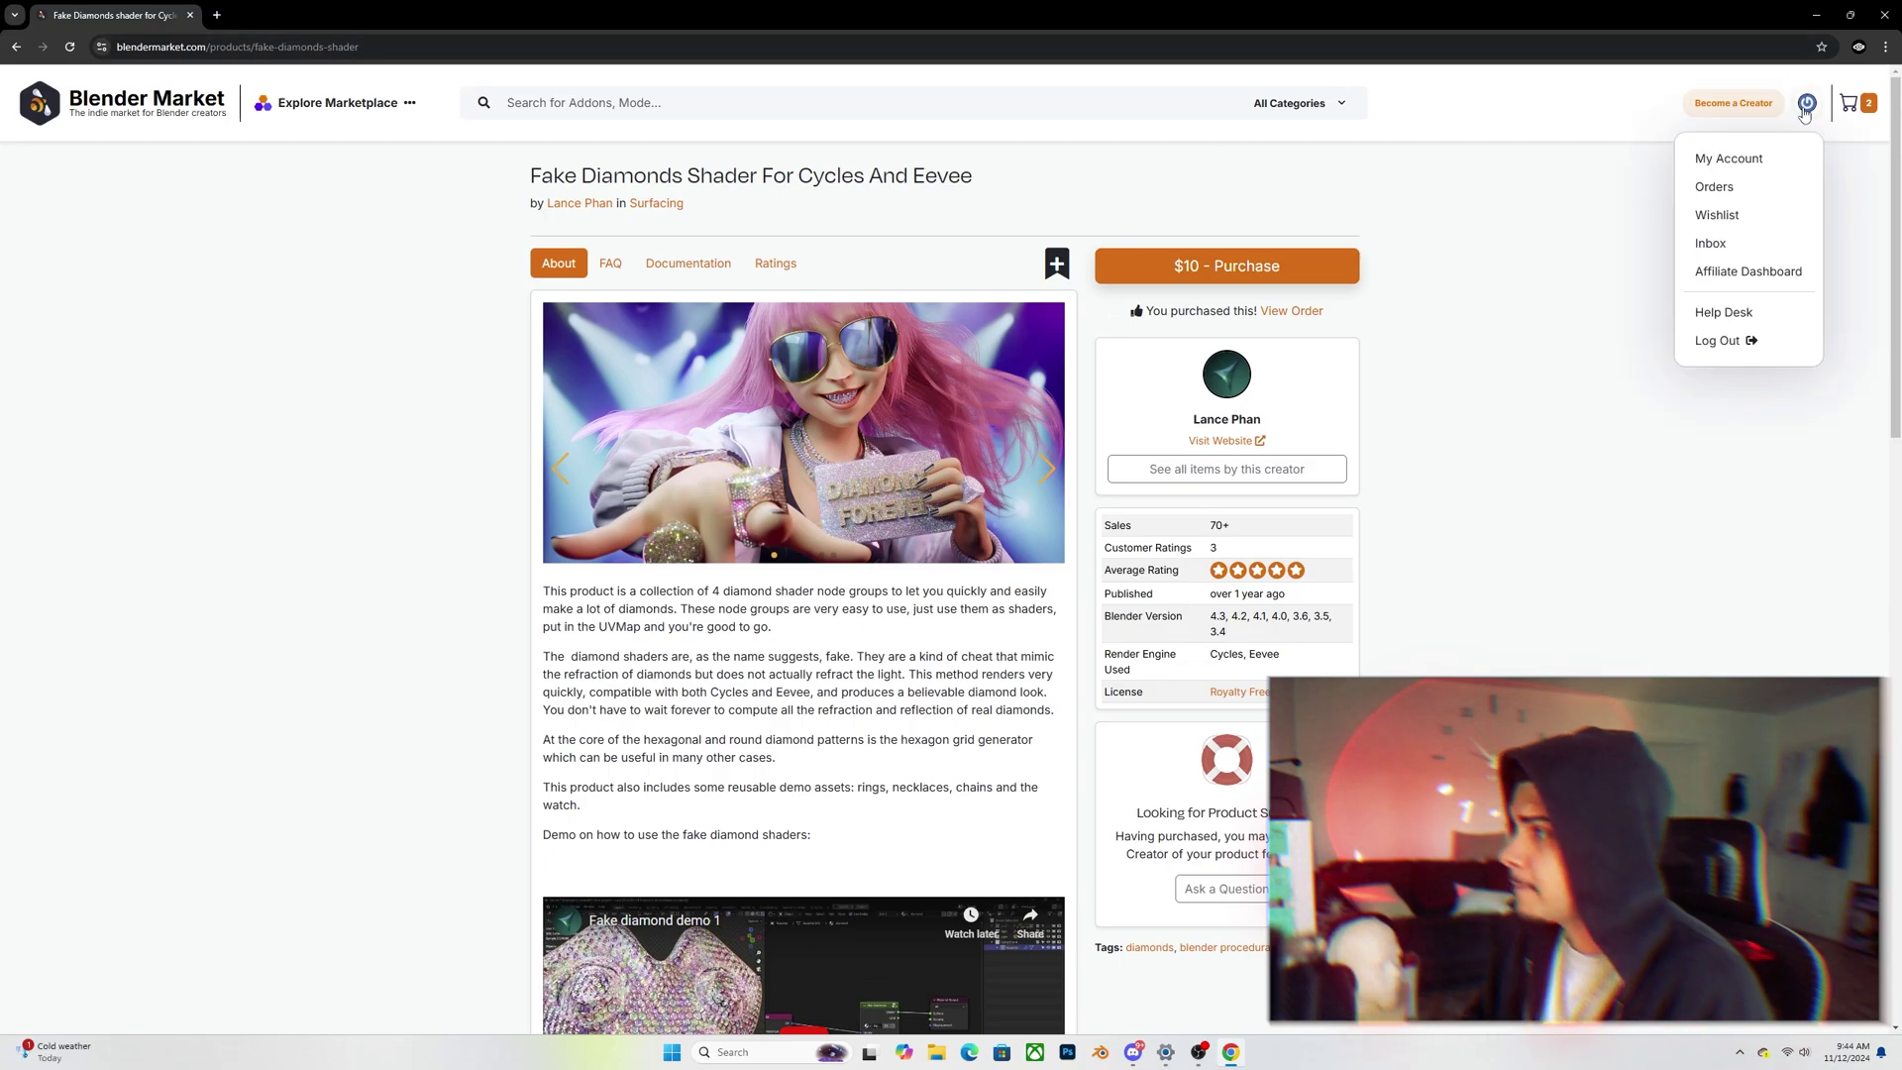
click(1741, 193)
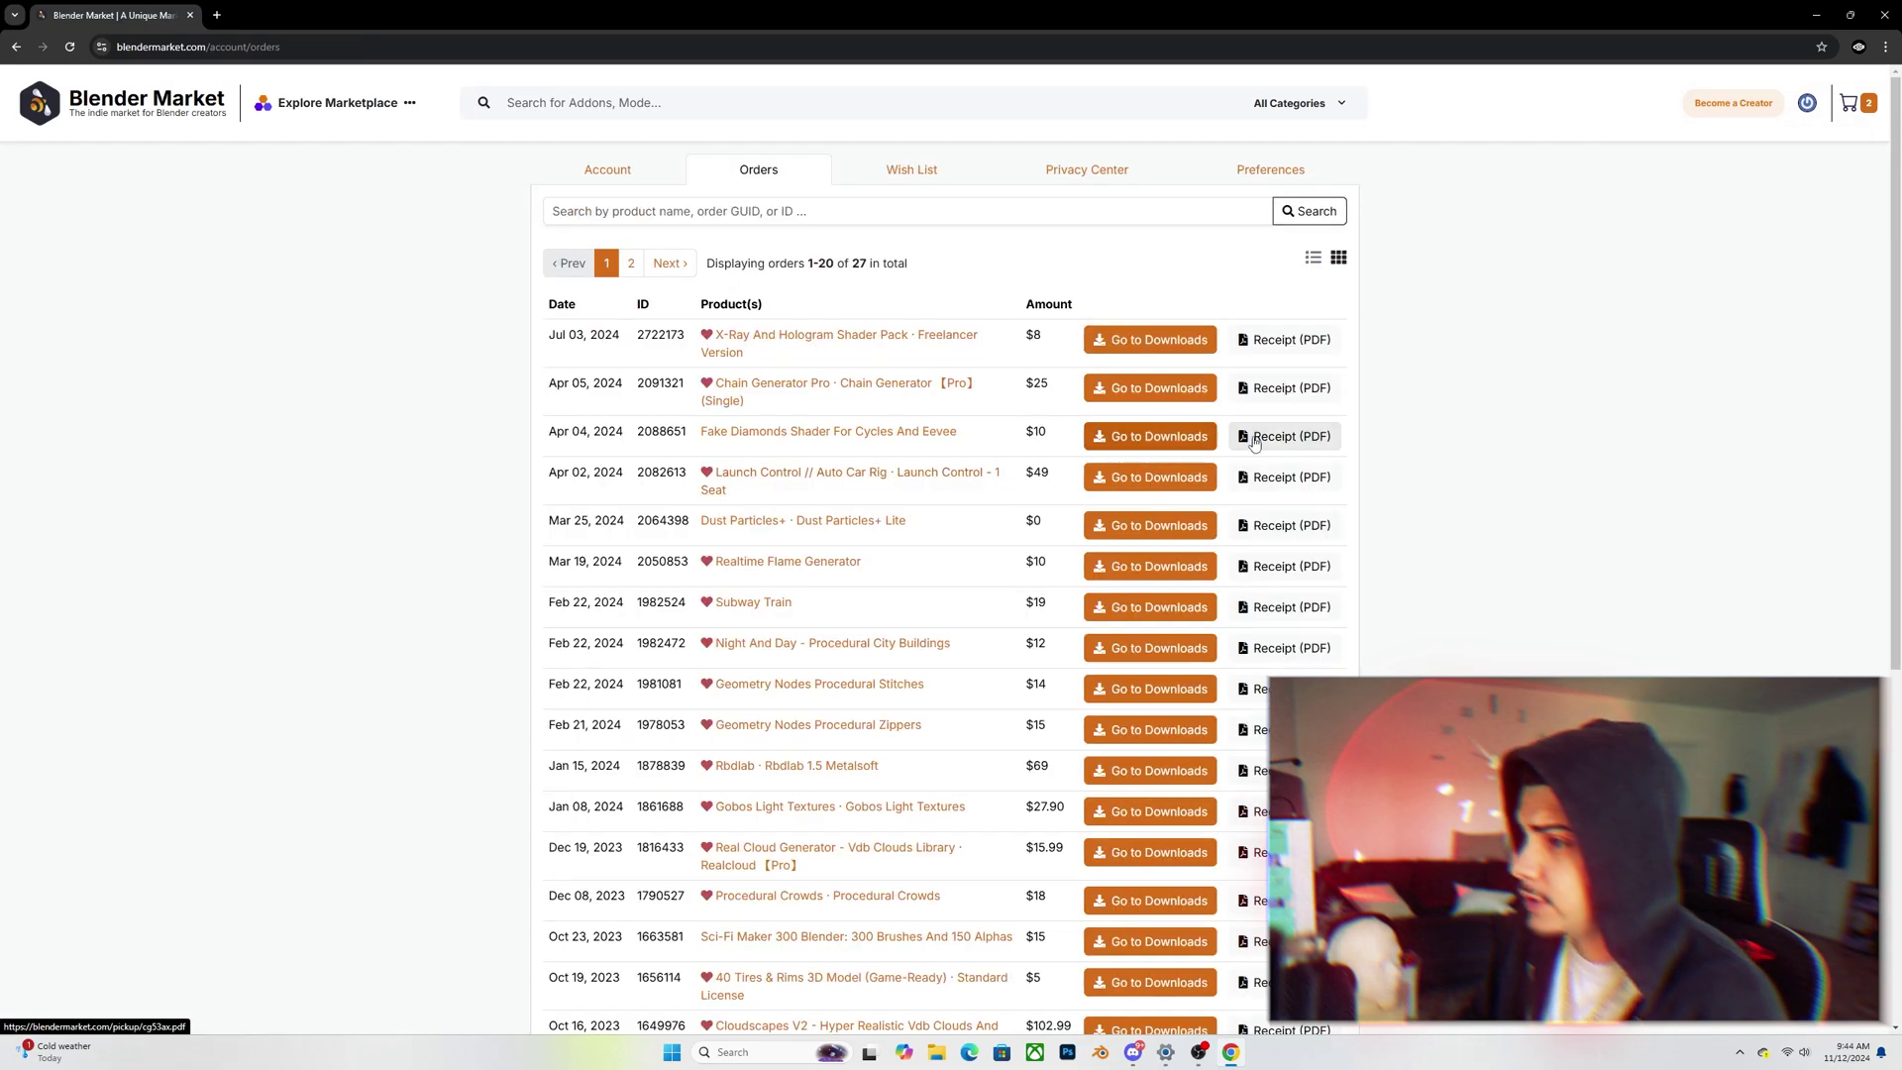
click(1083, 441)
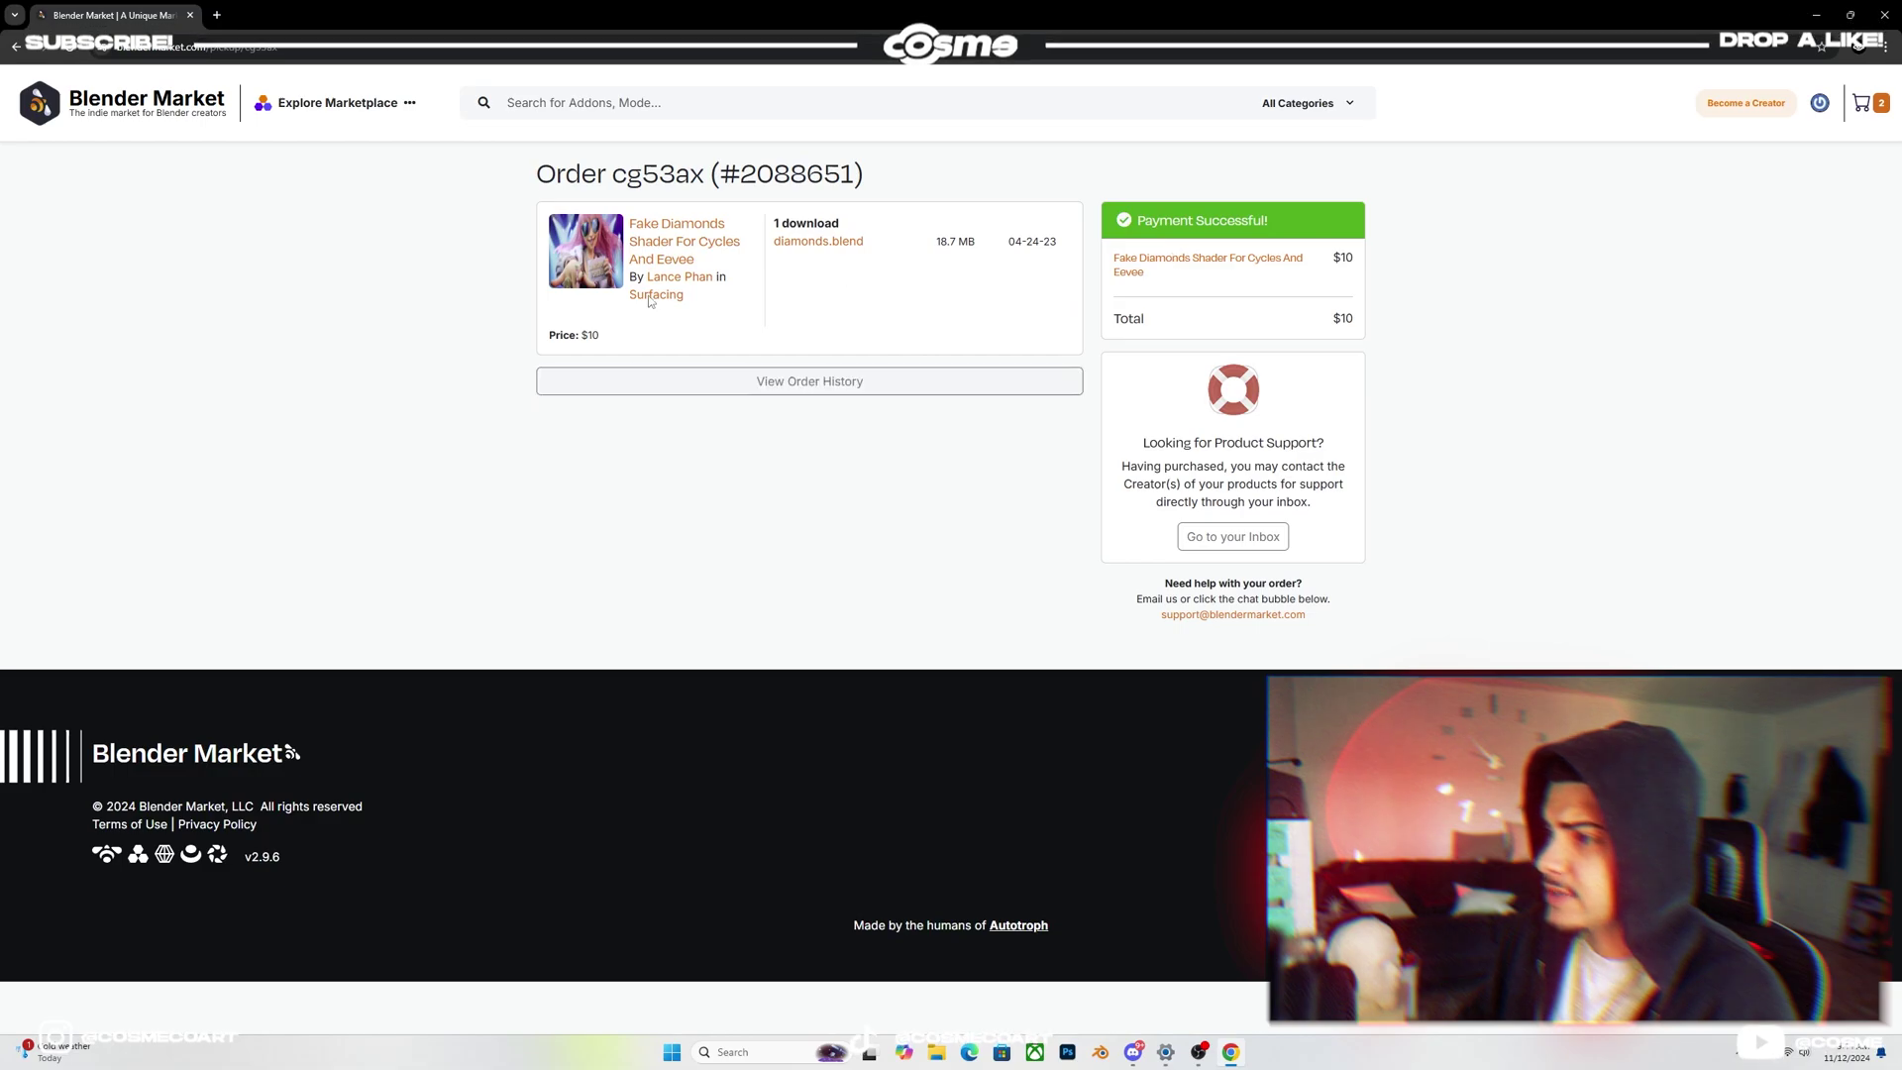
click(804, 243)
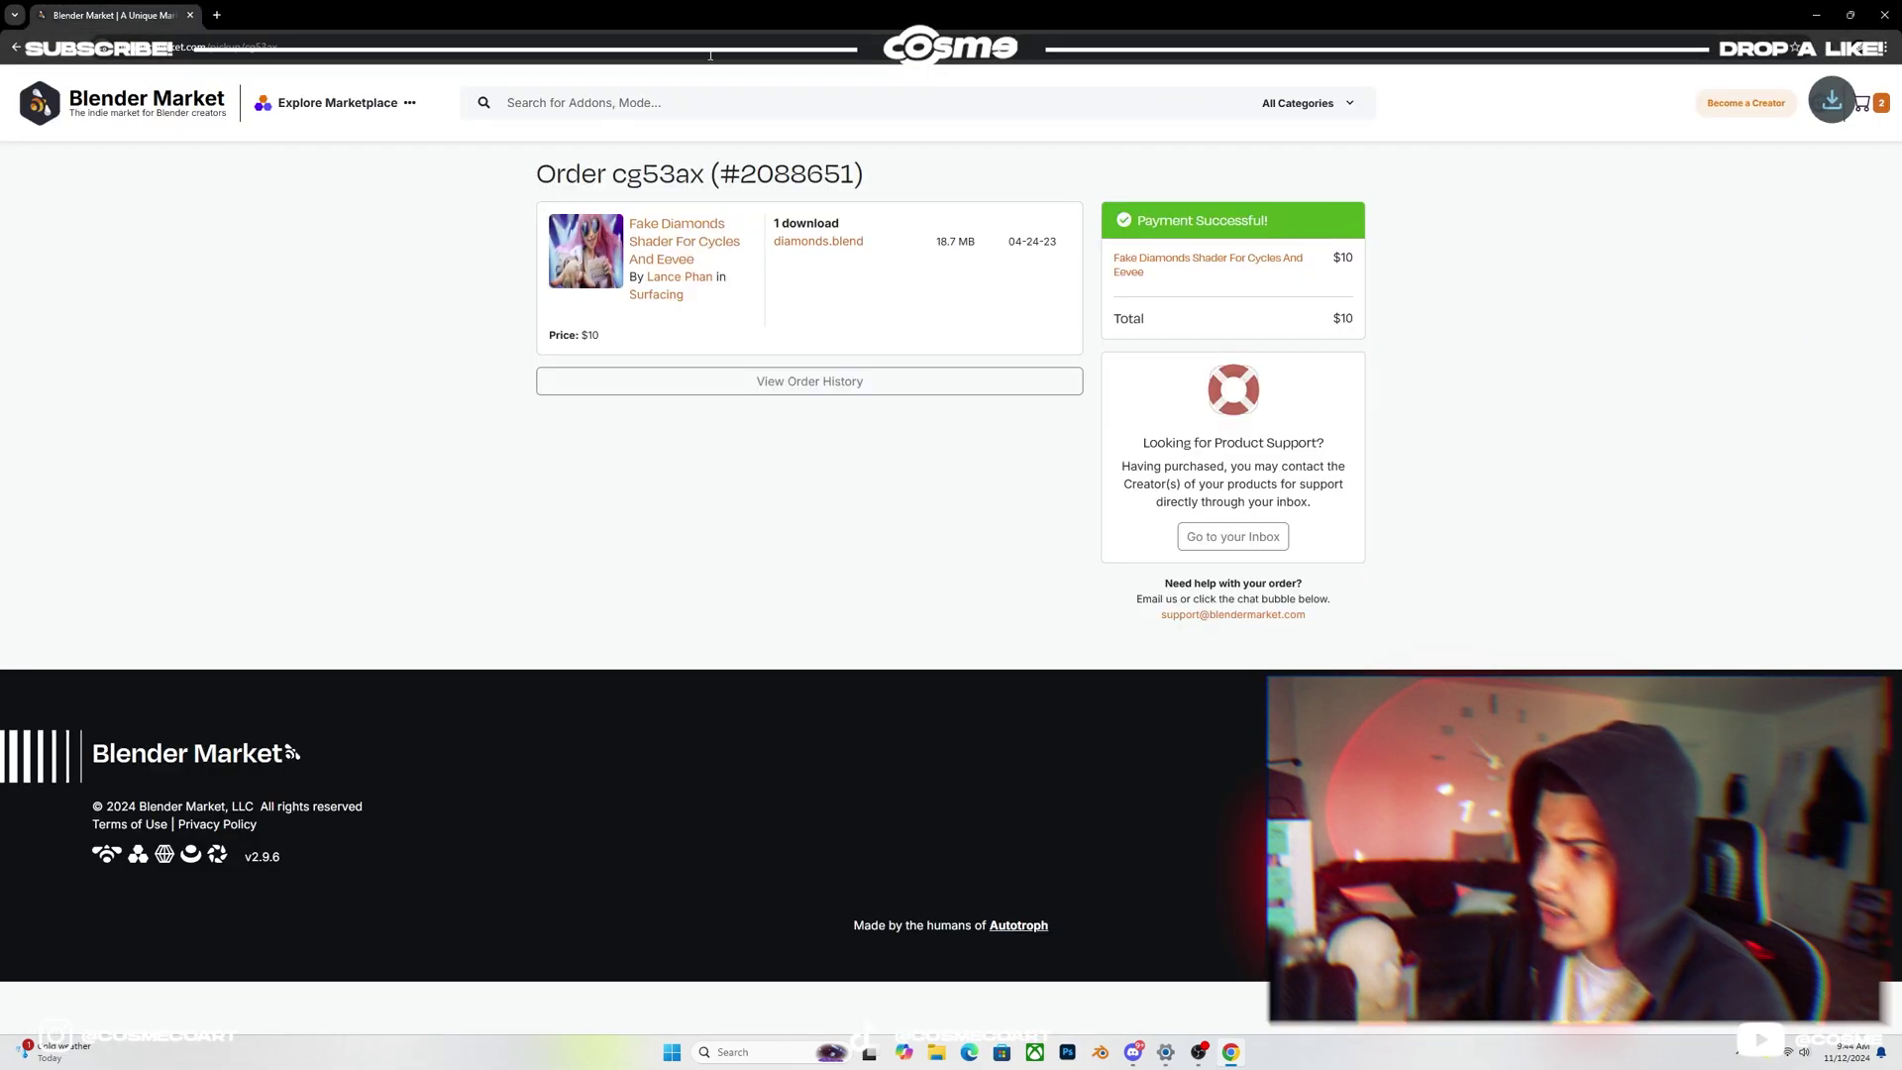
click(1693, 86)
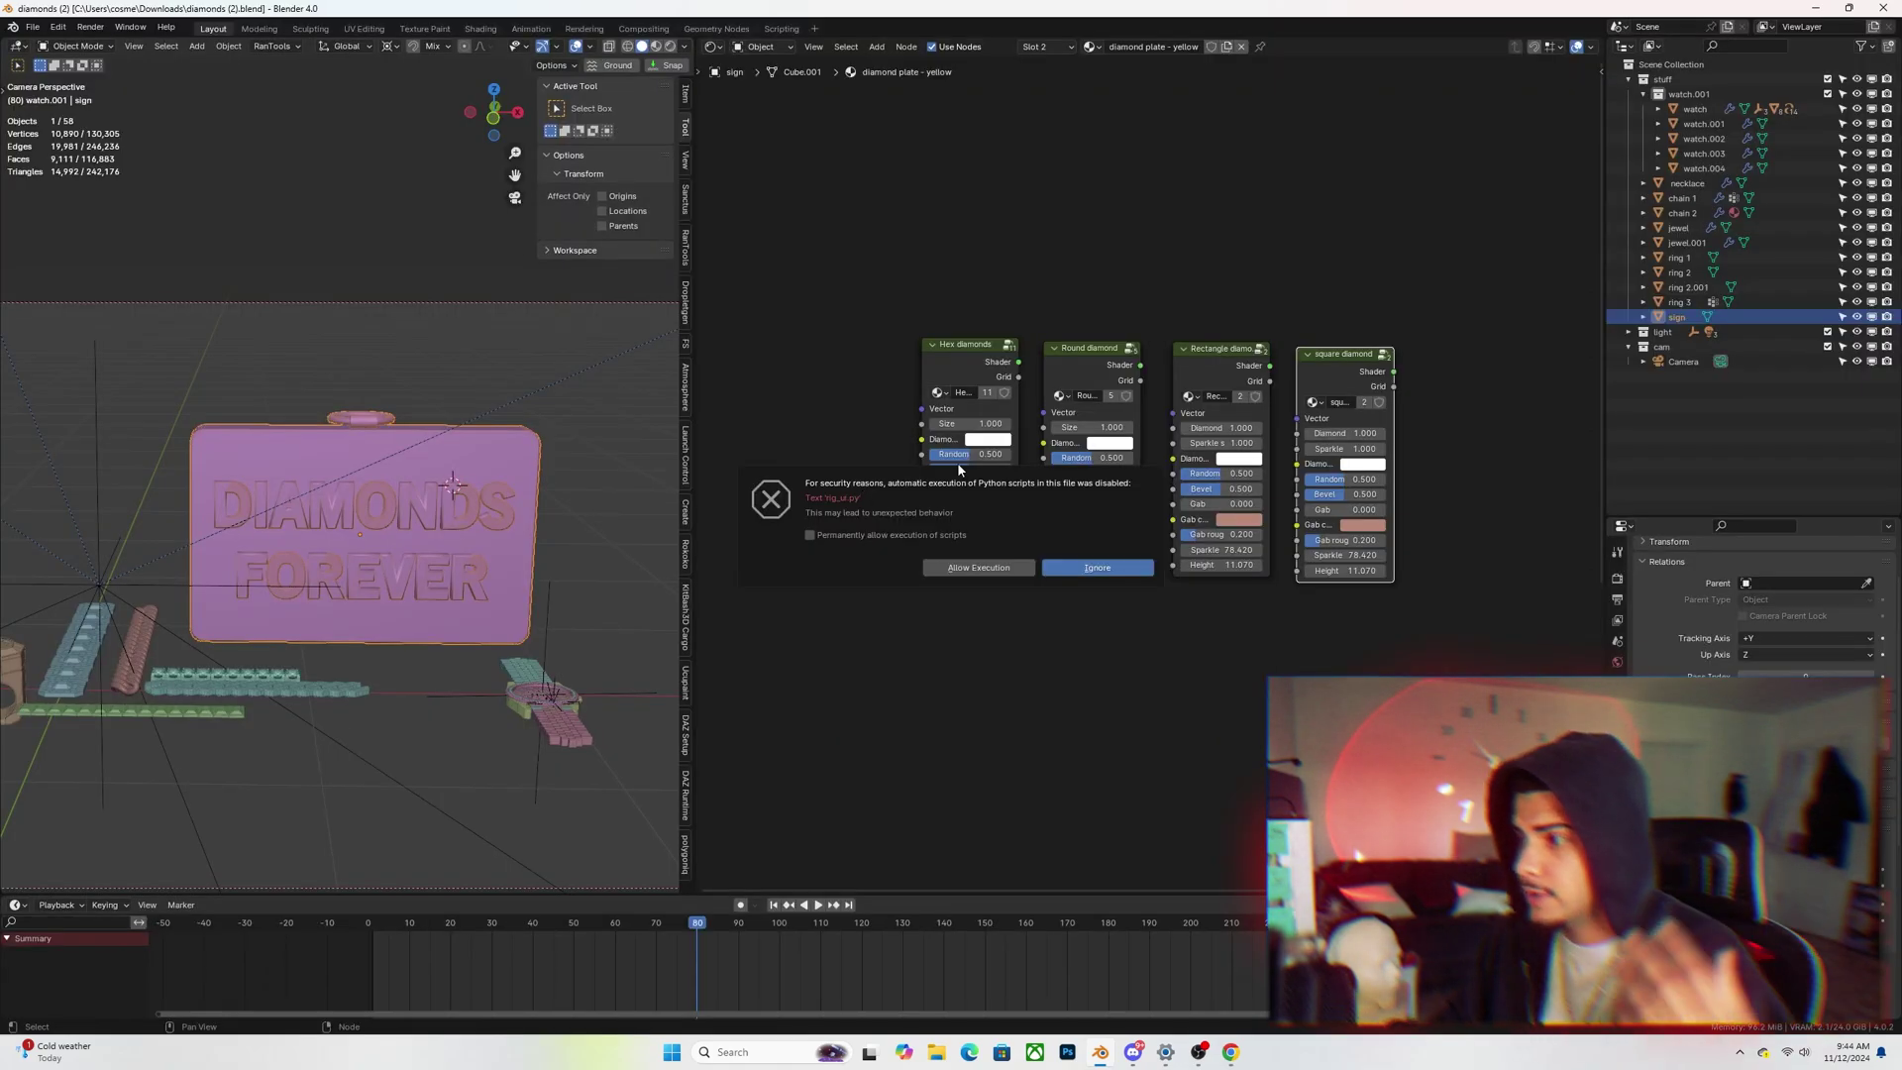
- Ignore the auto-run Python scripts warning, leaving the scripts disabled
click(1083, 572)
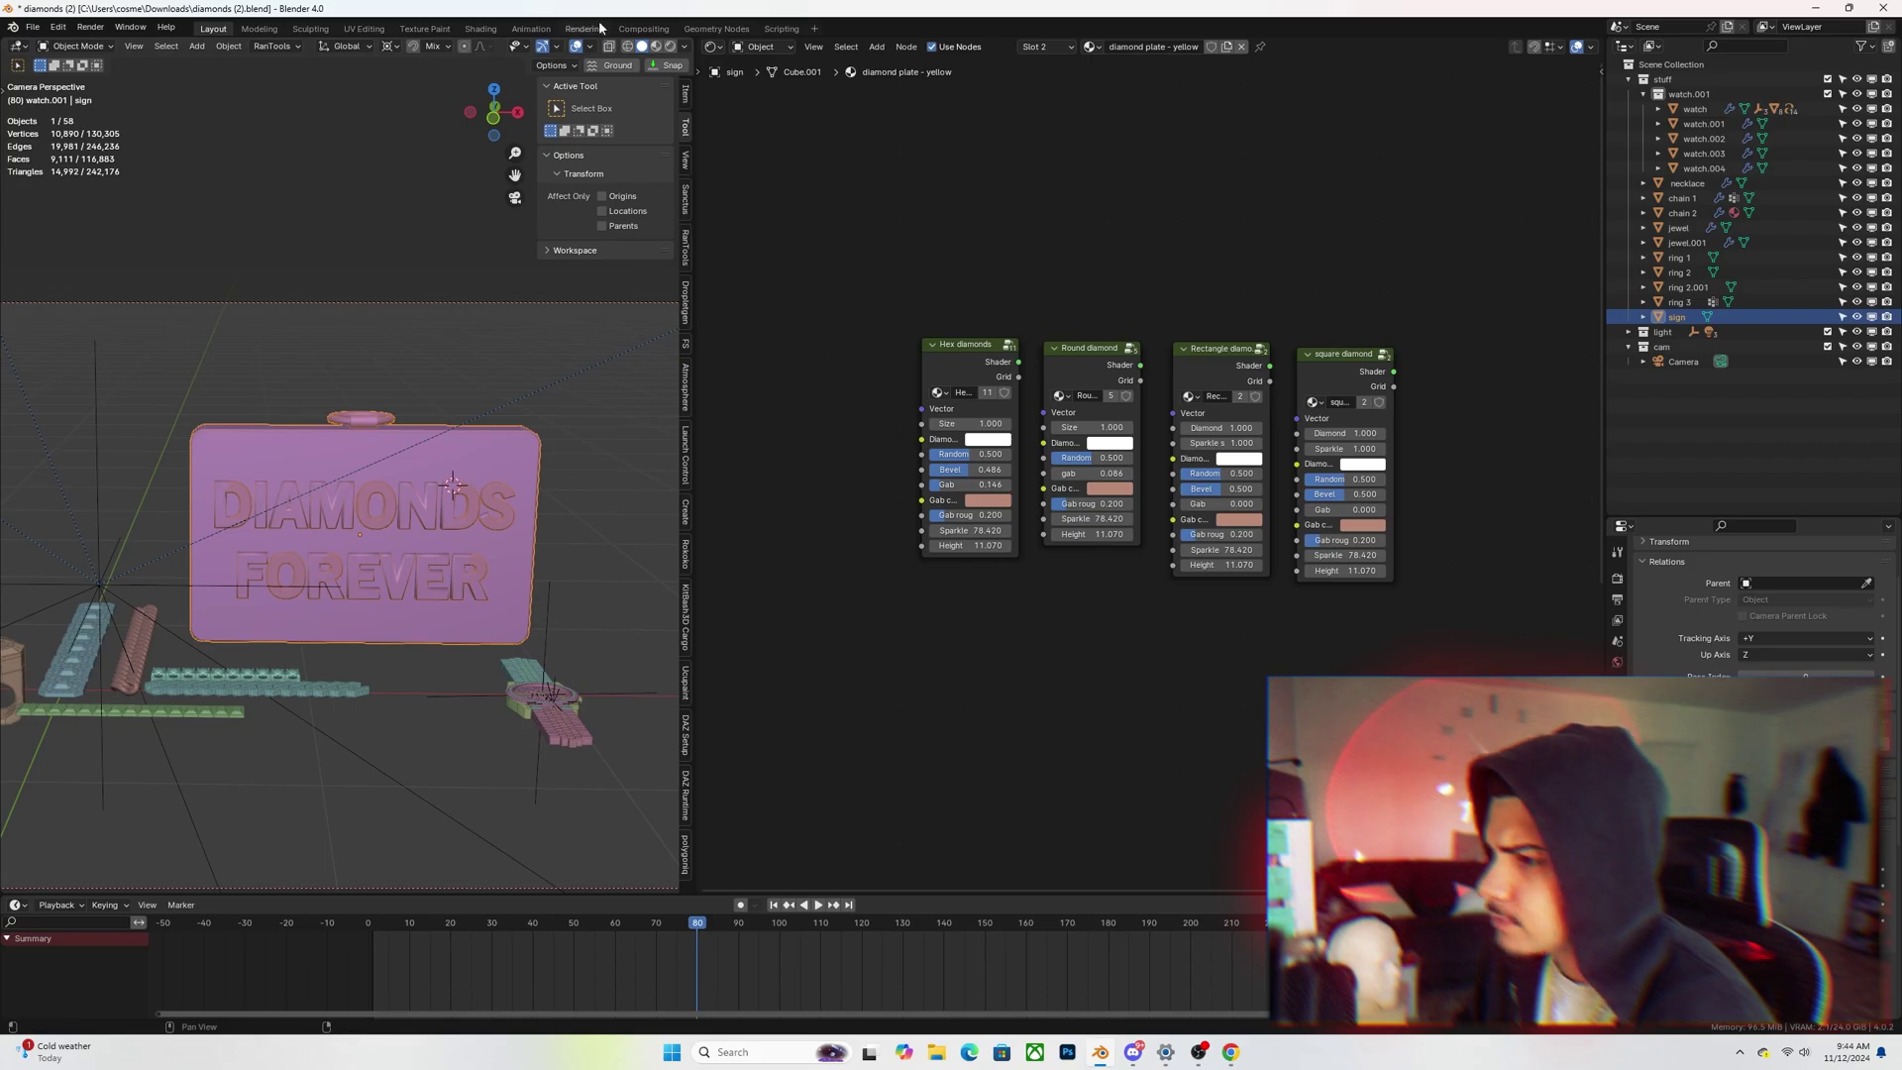
- Switch to Material Preview shading, deselect the sign and zoom around the jewellery
click(656, 46)
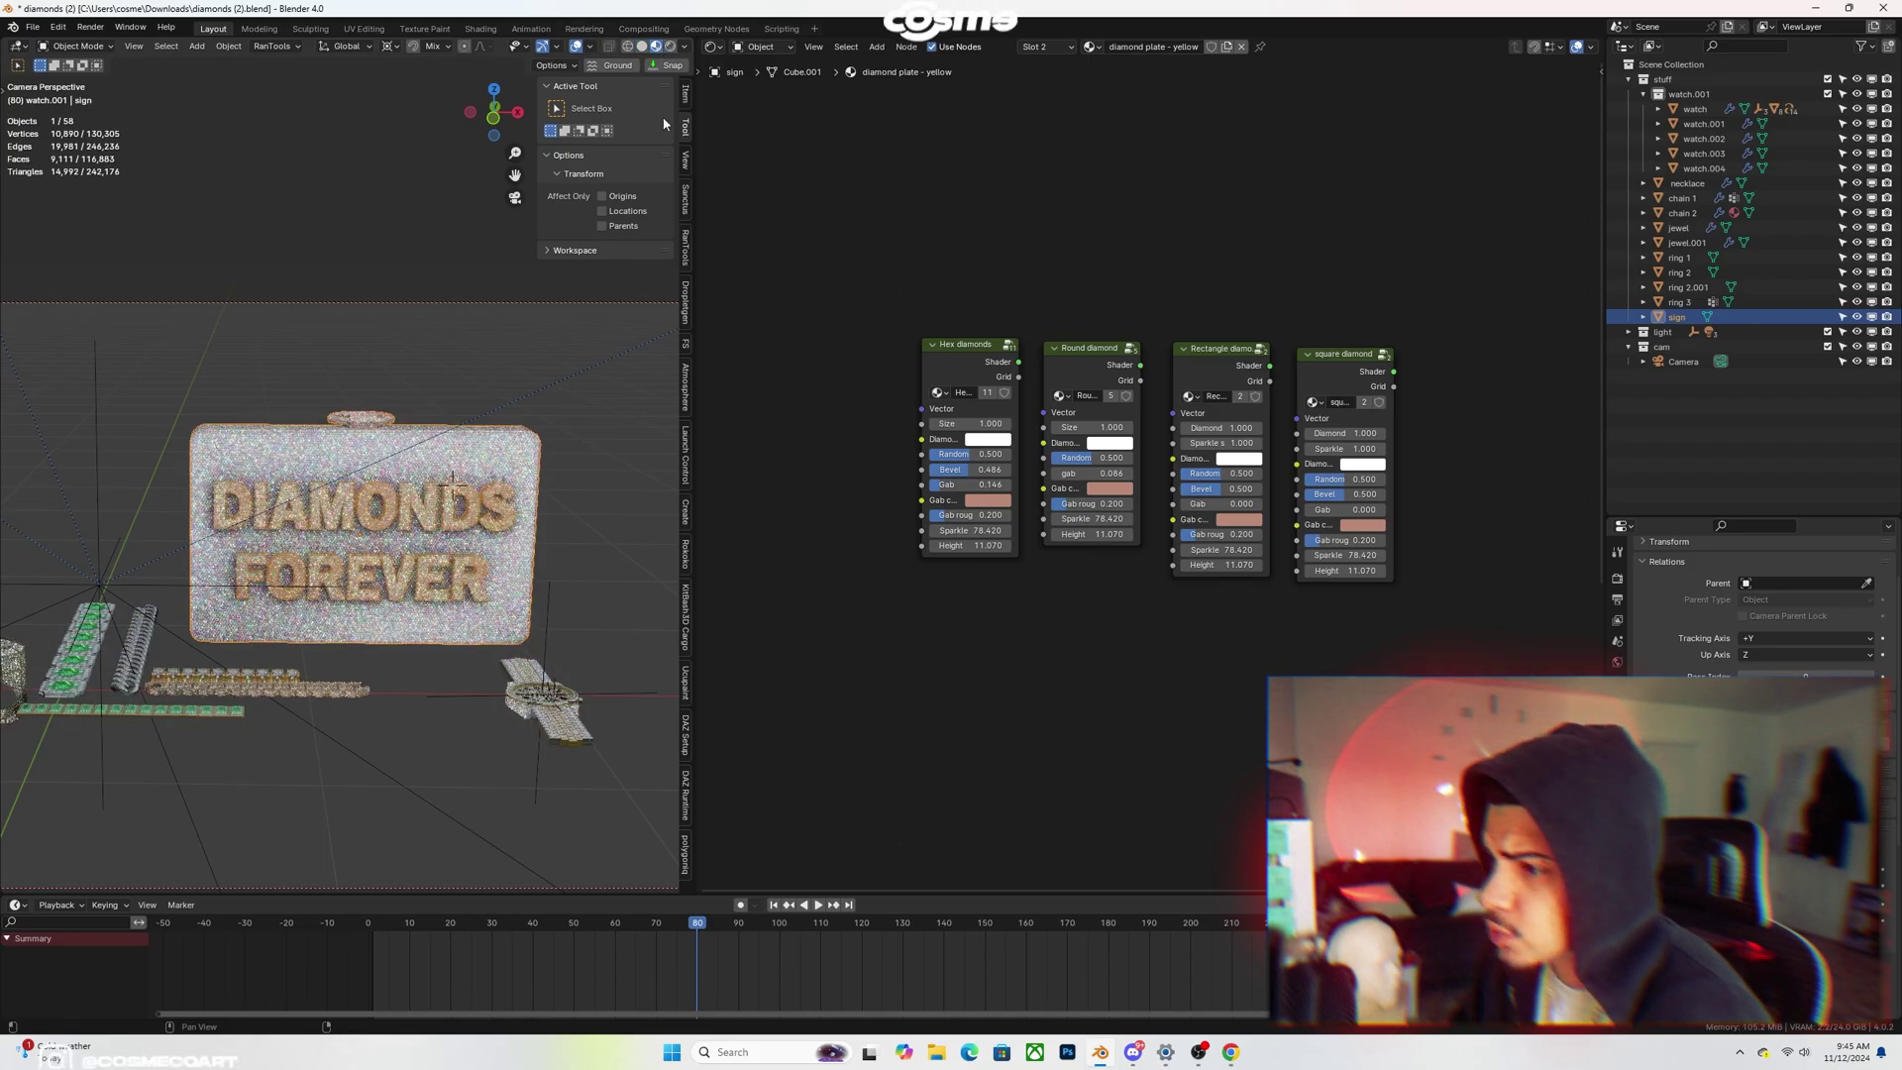
click(618, 369)
middle_drag(618, 369, 162, 402)
scroll(504, 439, up, 3)
scroll(311, 367, up, 4)
scroll(310, 396, down, 5)
scroll(376, 408, up, 1)
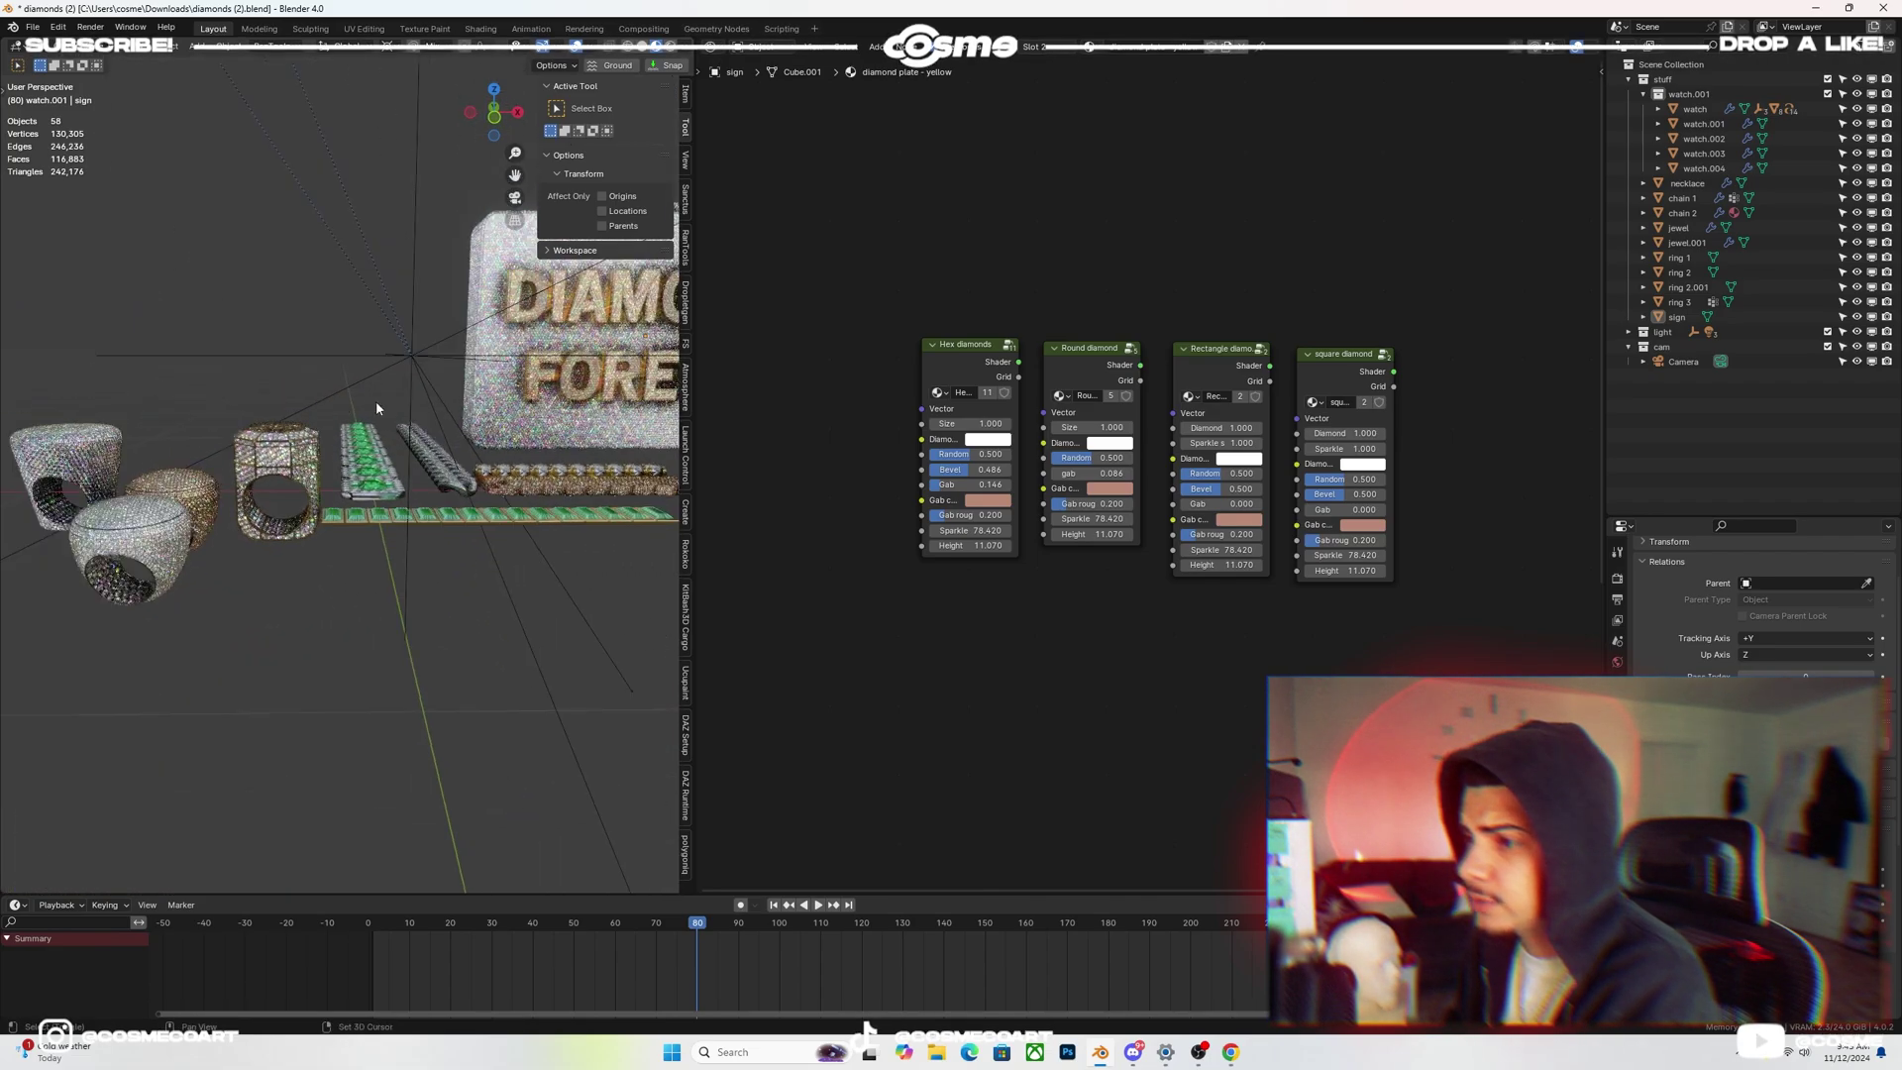
- Inspect the DIAMONDS FOREVER sign and green bracelet gems up close from new angles
middle_drag(376, 407, 294, 366)
scroll(295, 366, down, 3)
scroll(285, 395, down, 6)
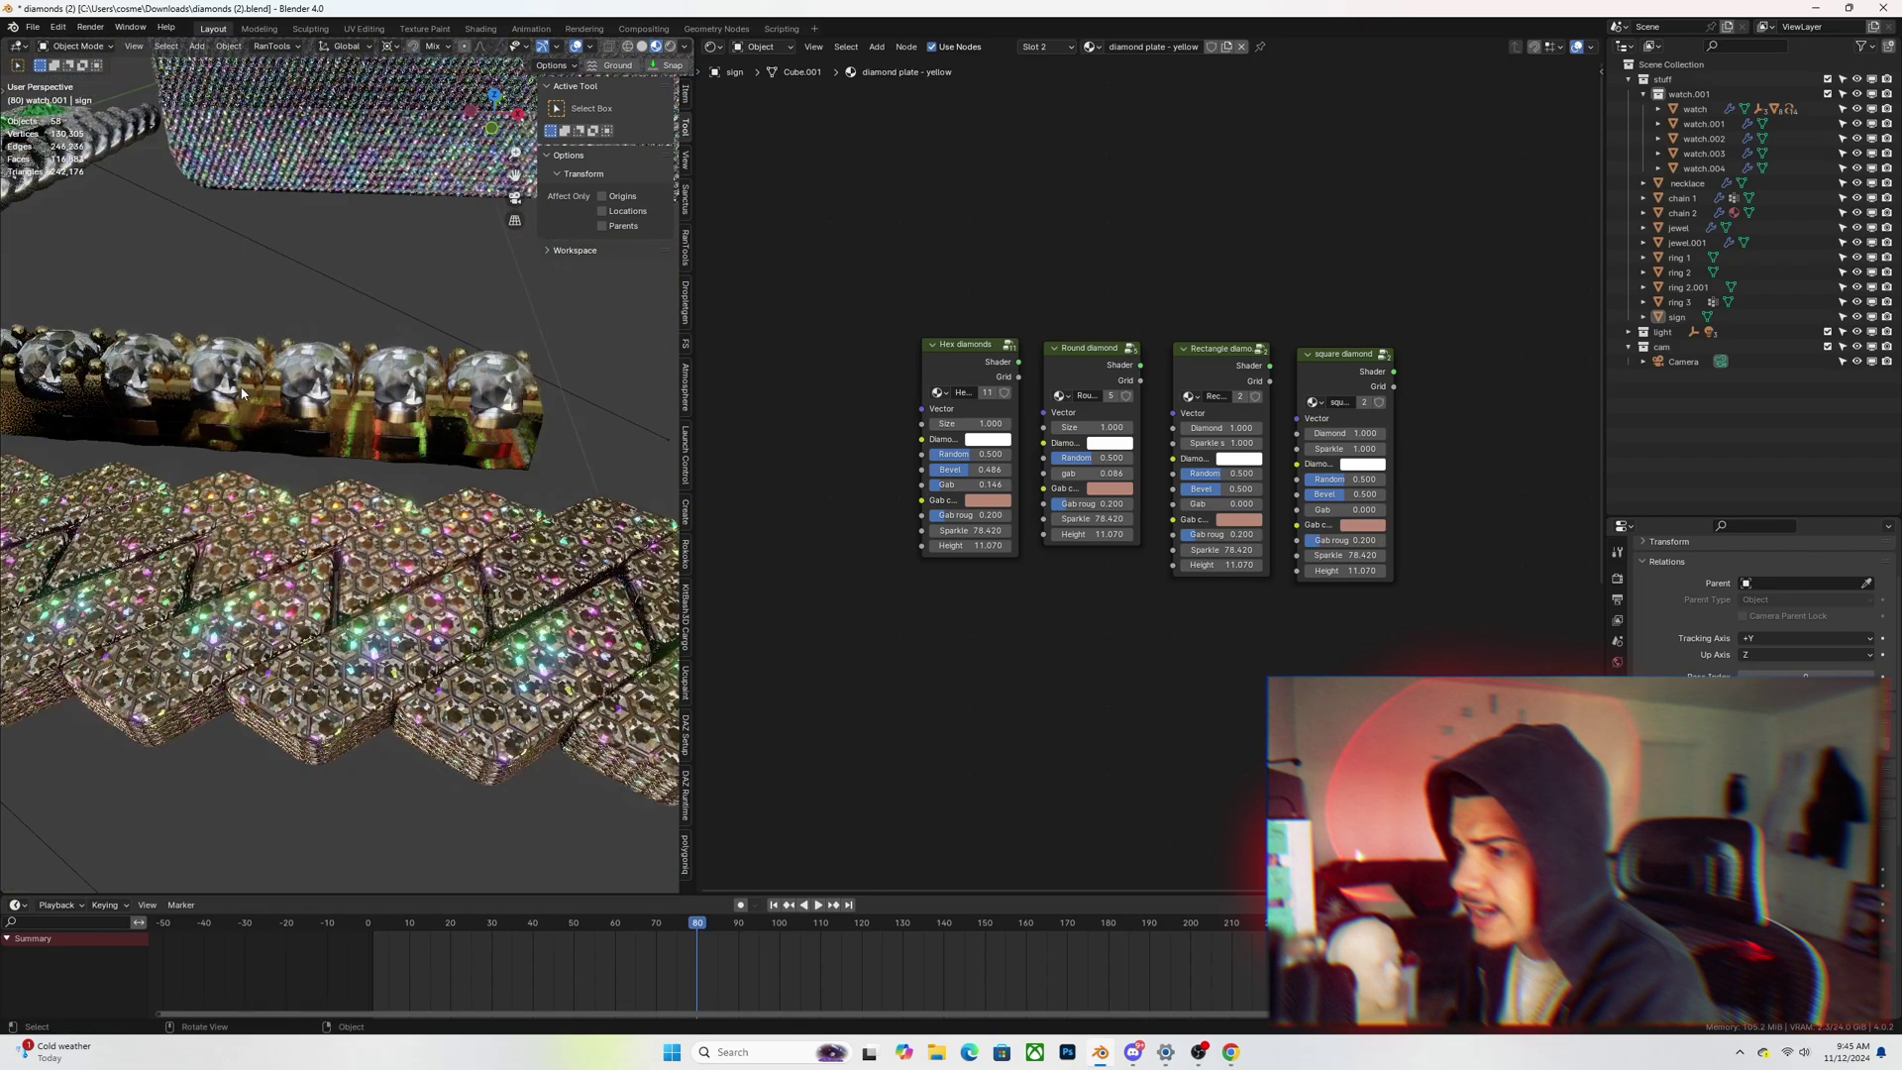
middle_drag(201, 392, 366, 524)
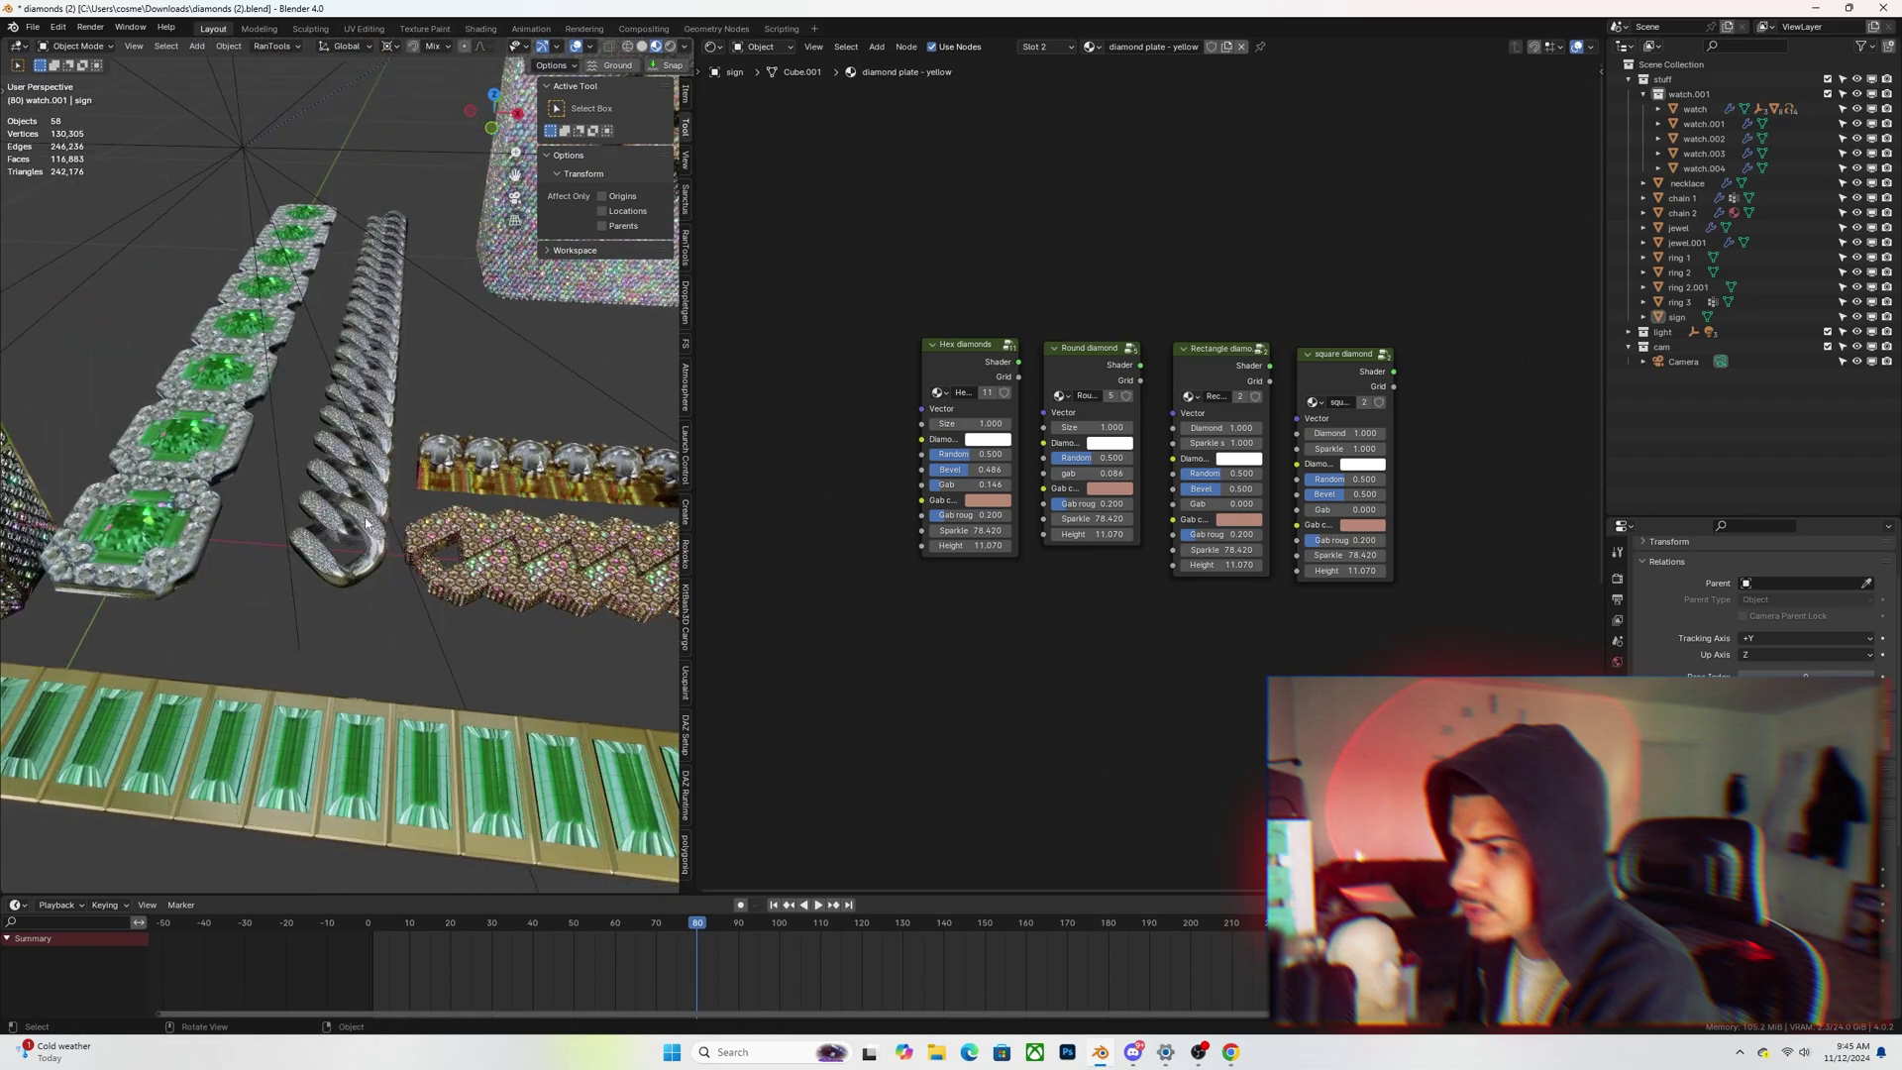
shift+middle_drag(228, 577, 382, 580)
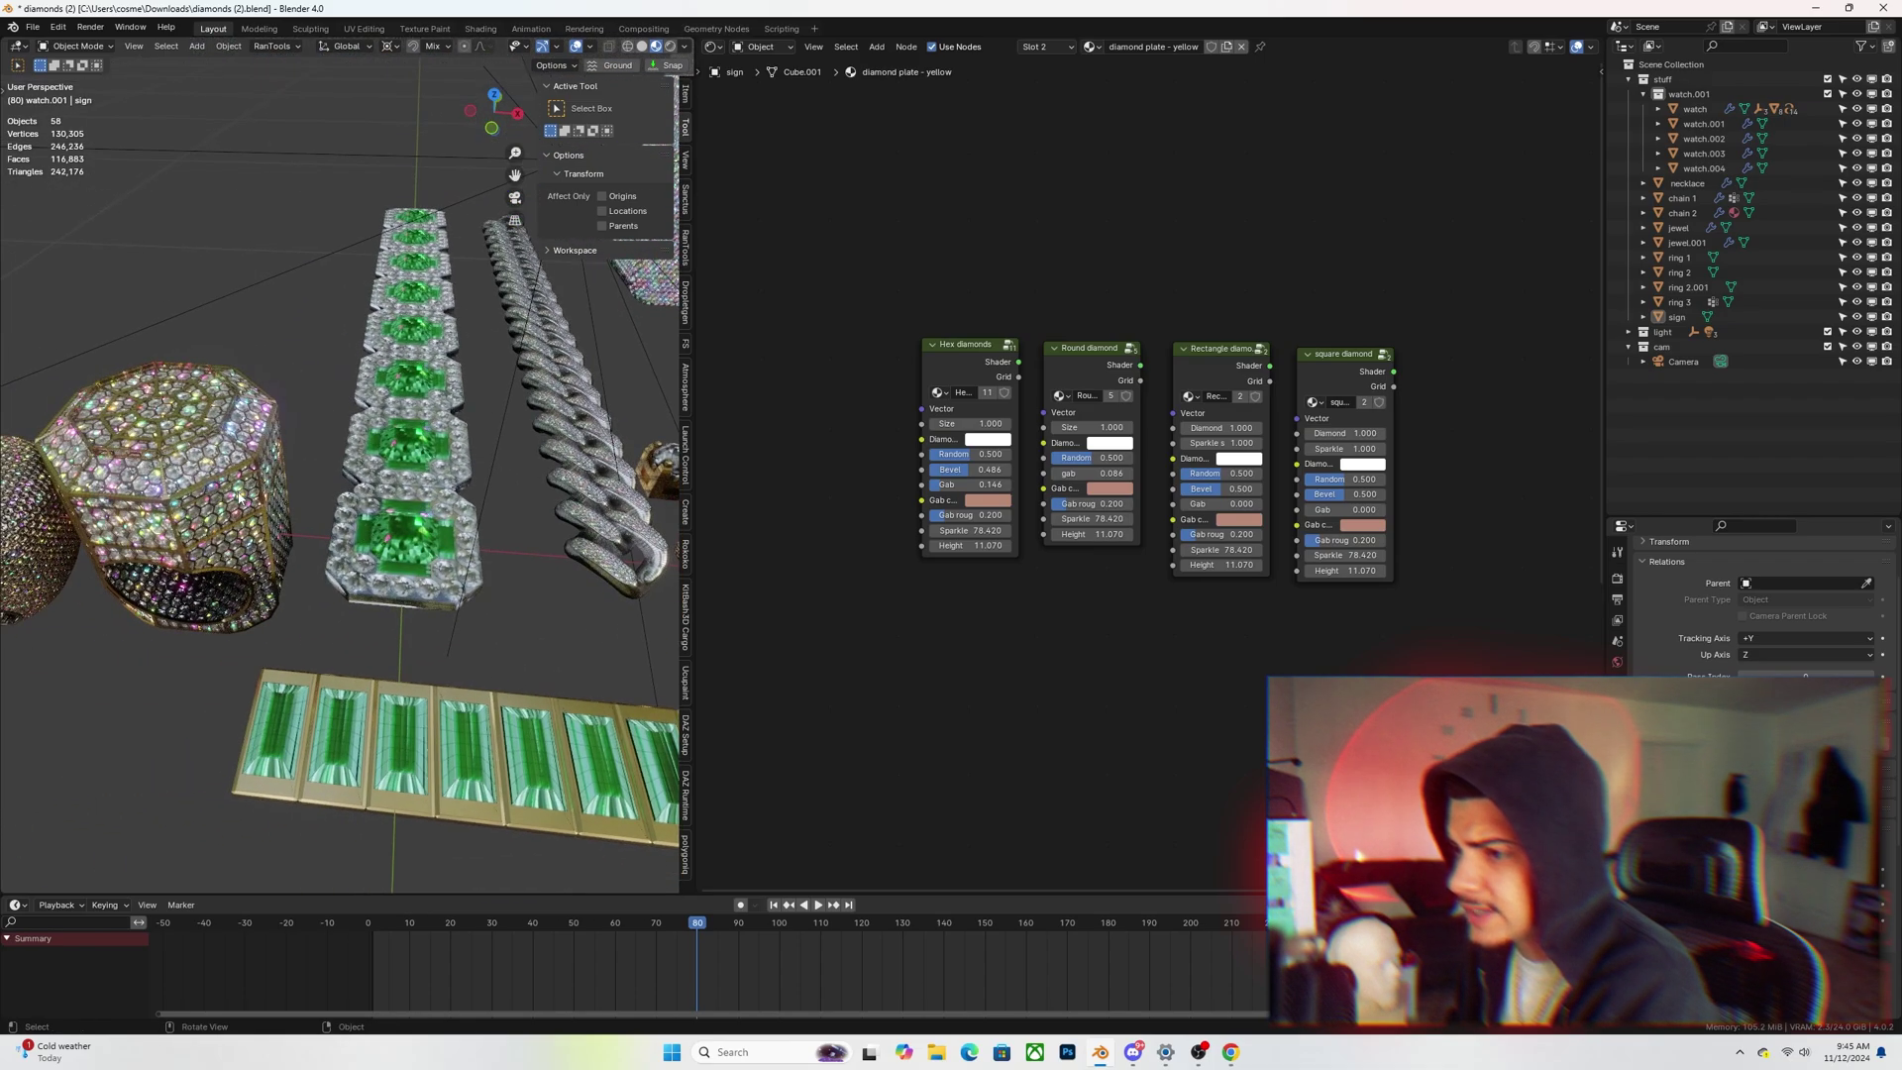
ctrl+scroll(239, 498, up, 5)
scroll(212, 543, down, 5)
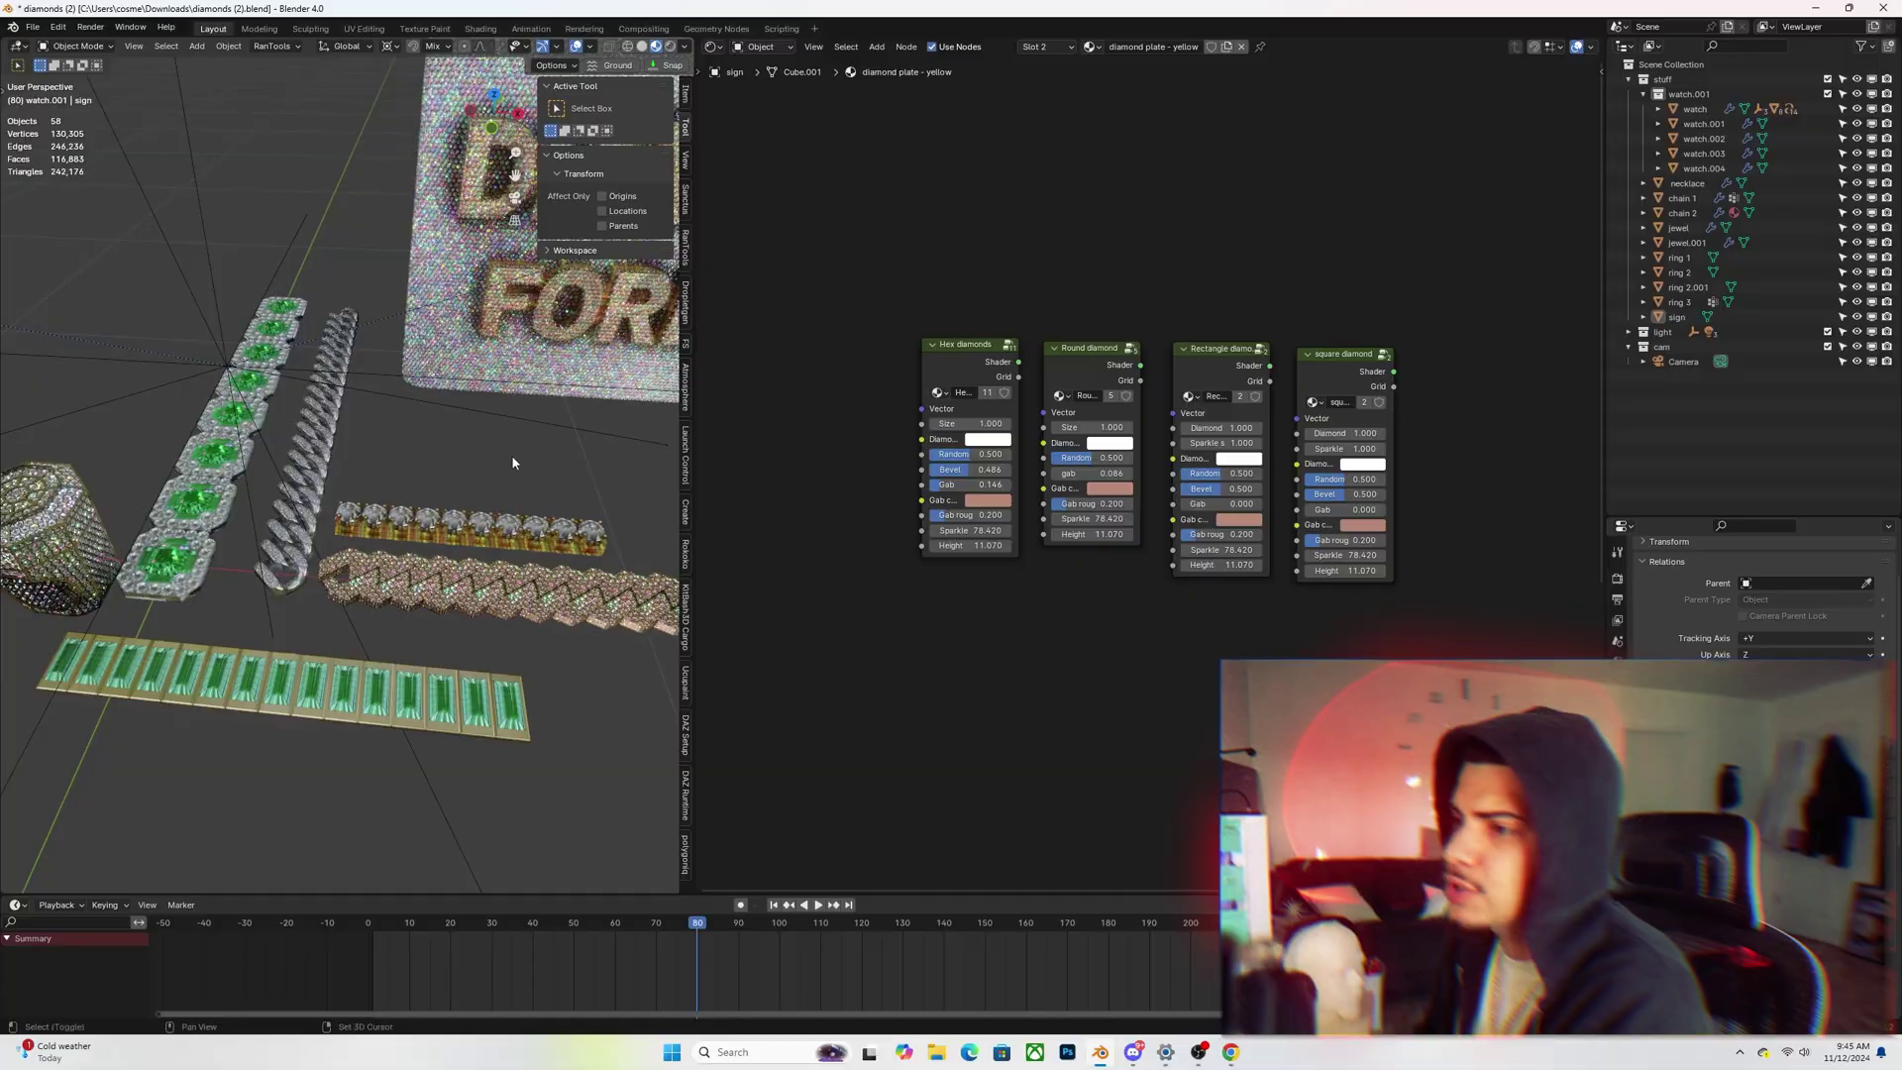
- Shift the Hex, Rectangle and Square diamond nodes up-left, toggling the Round node's collapse
scroll(555, 397, up, 3)
mouse_move(1019, 345)
mouse_down()
mouse_move(979, 331)
mouse_move(1047, 346)
mouse_up()
click(1057, 347)
click(1060, 347)
drag(1223, 362, 1187, 342)
drag(1337, 362, 1319, 342)
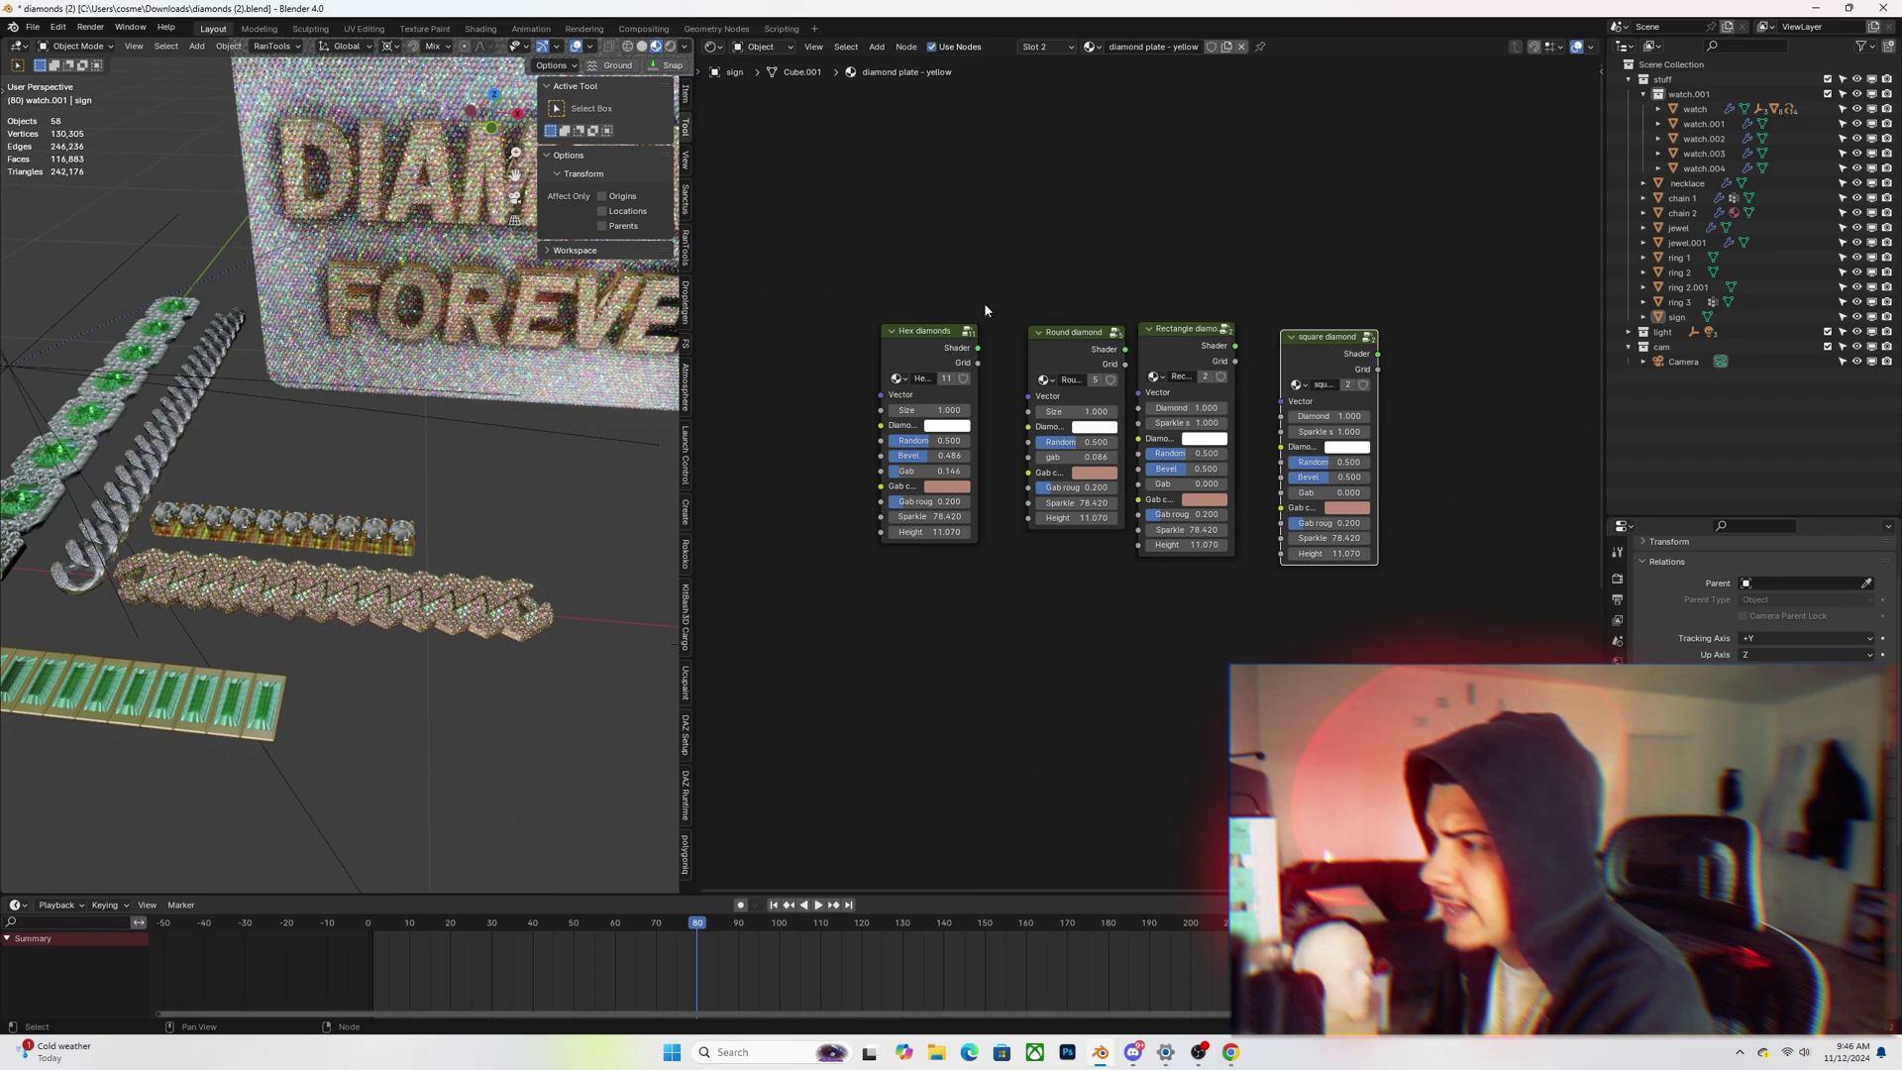
scroll(456, 365, down, 5)
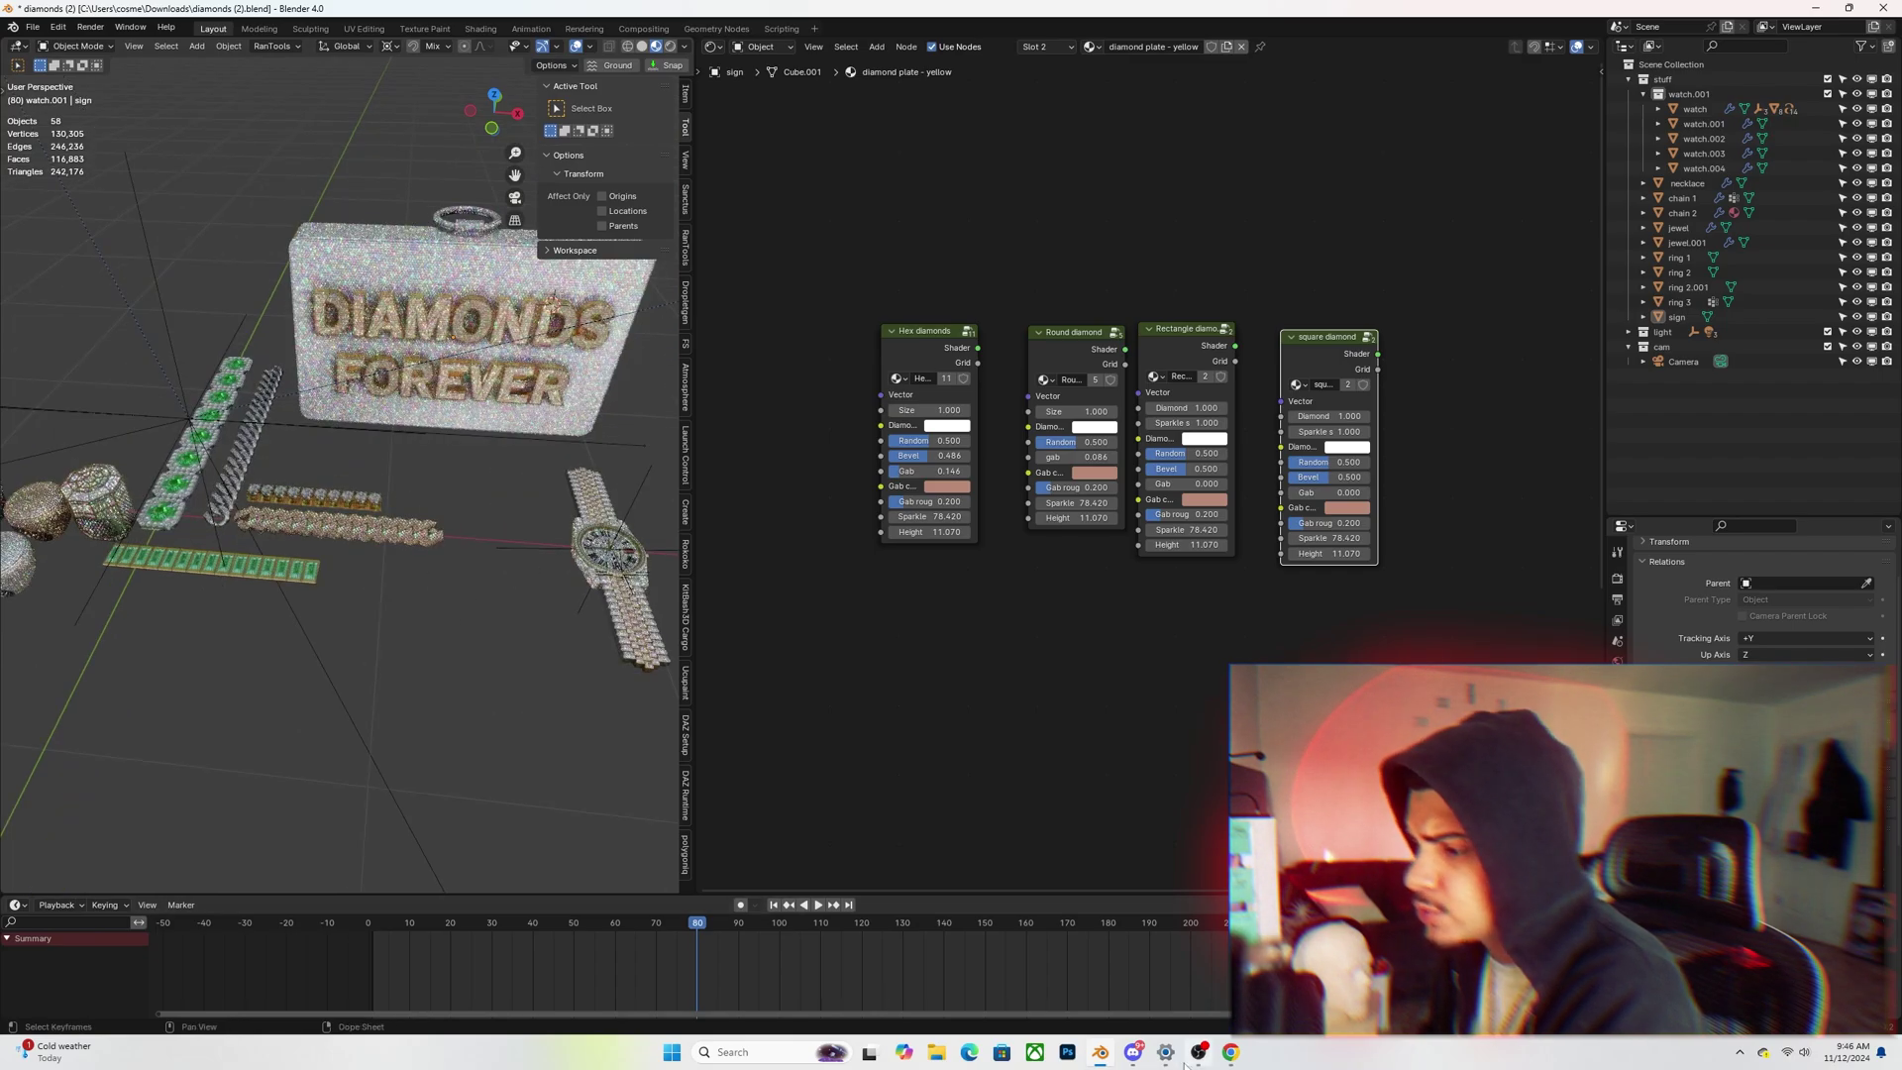
- Launch a new Blender 4.0 session from the system search
click(788, 1053)
text(blendere)
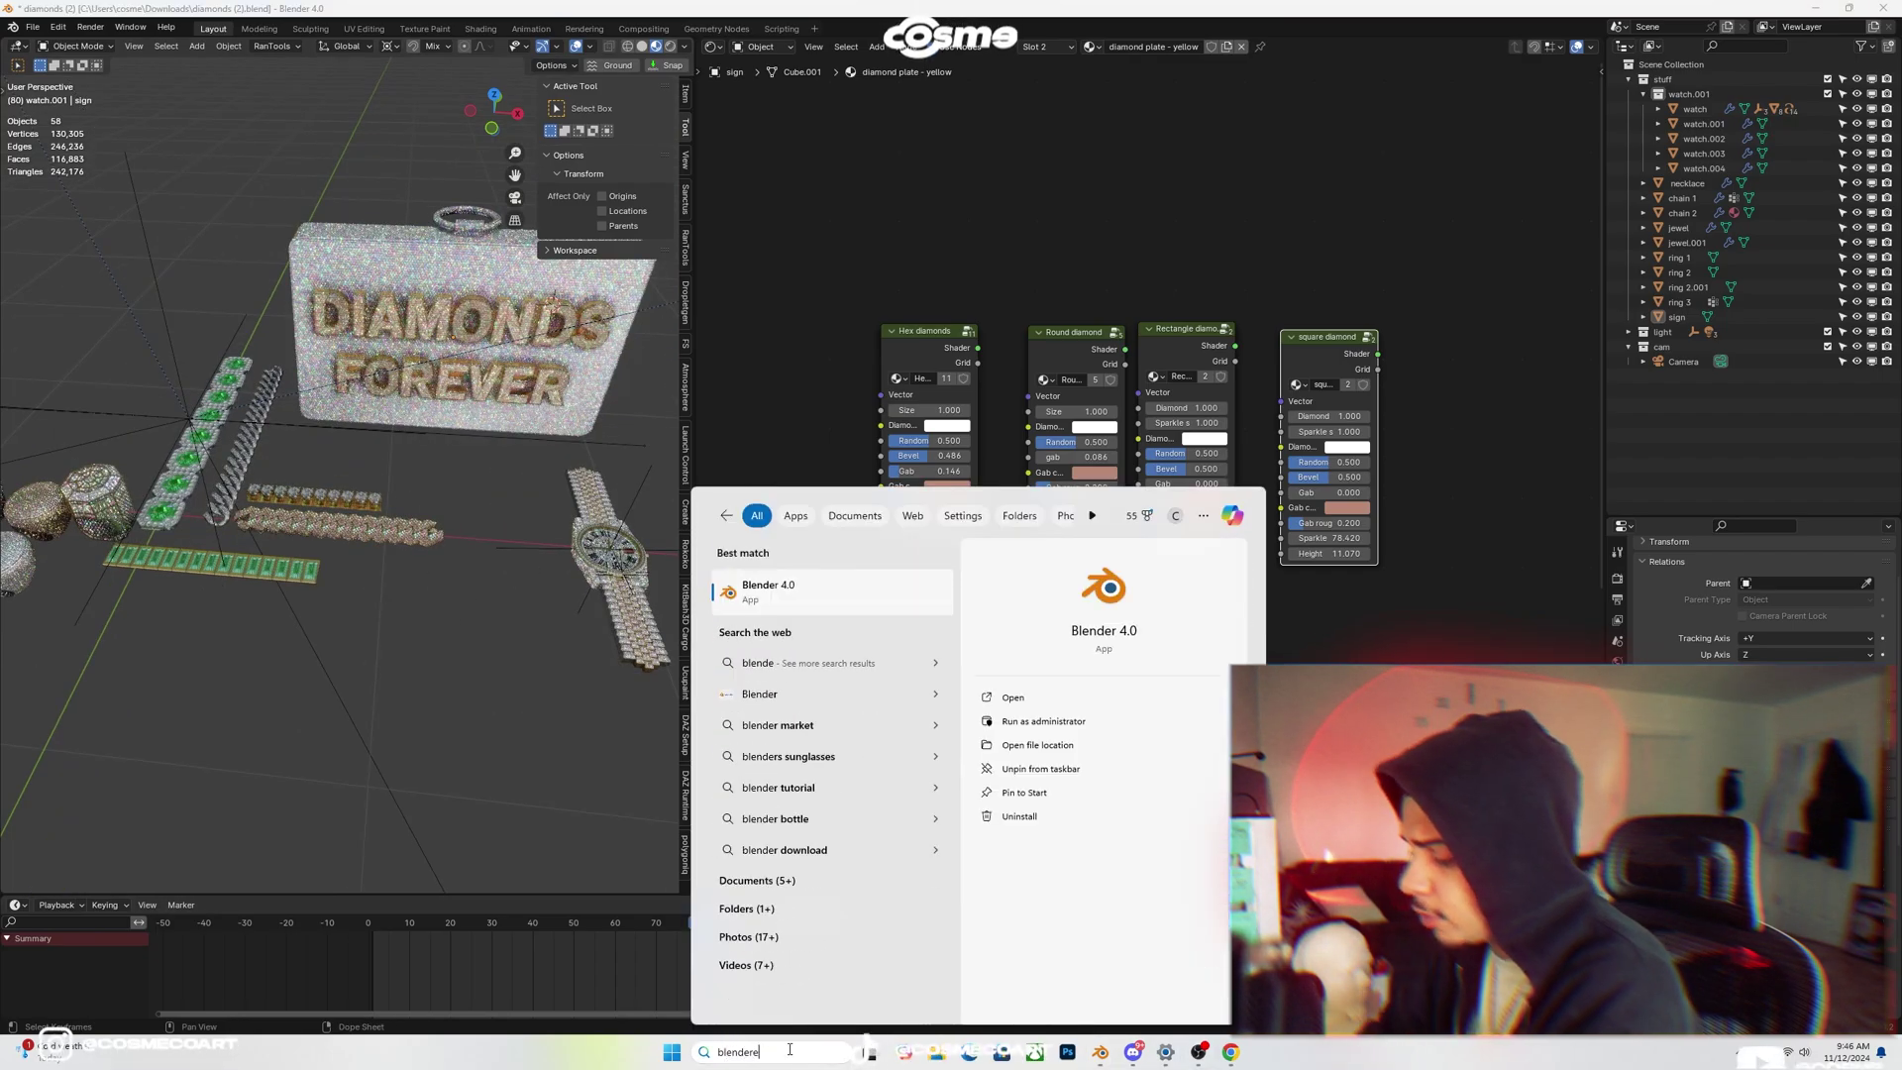
key(Return)
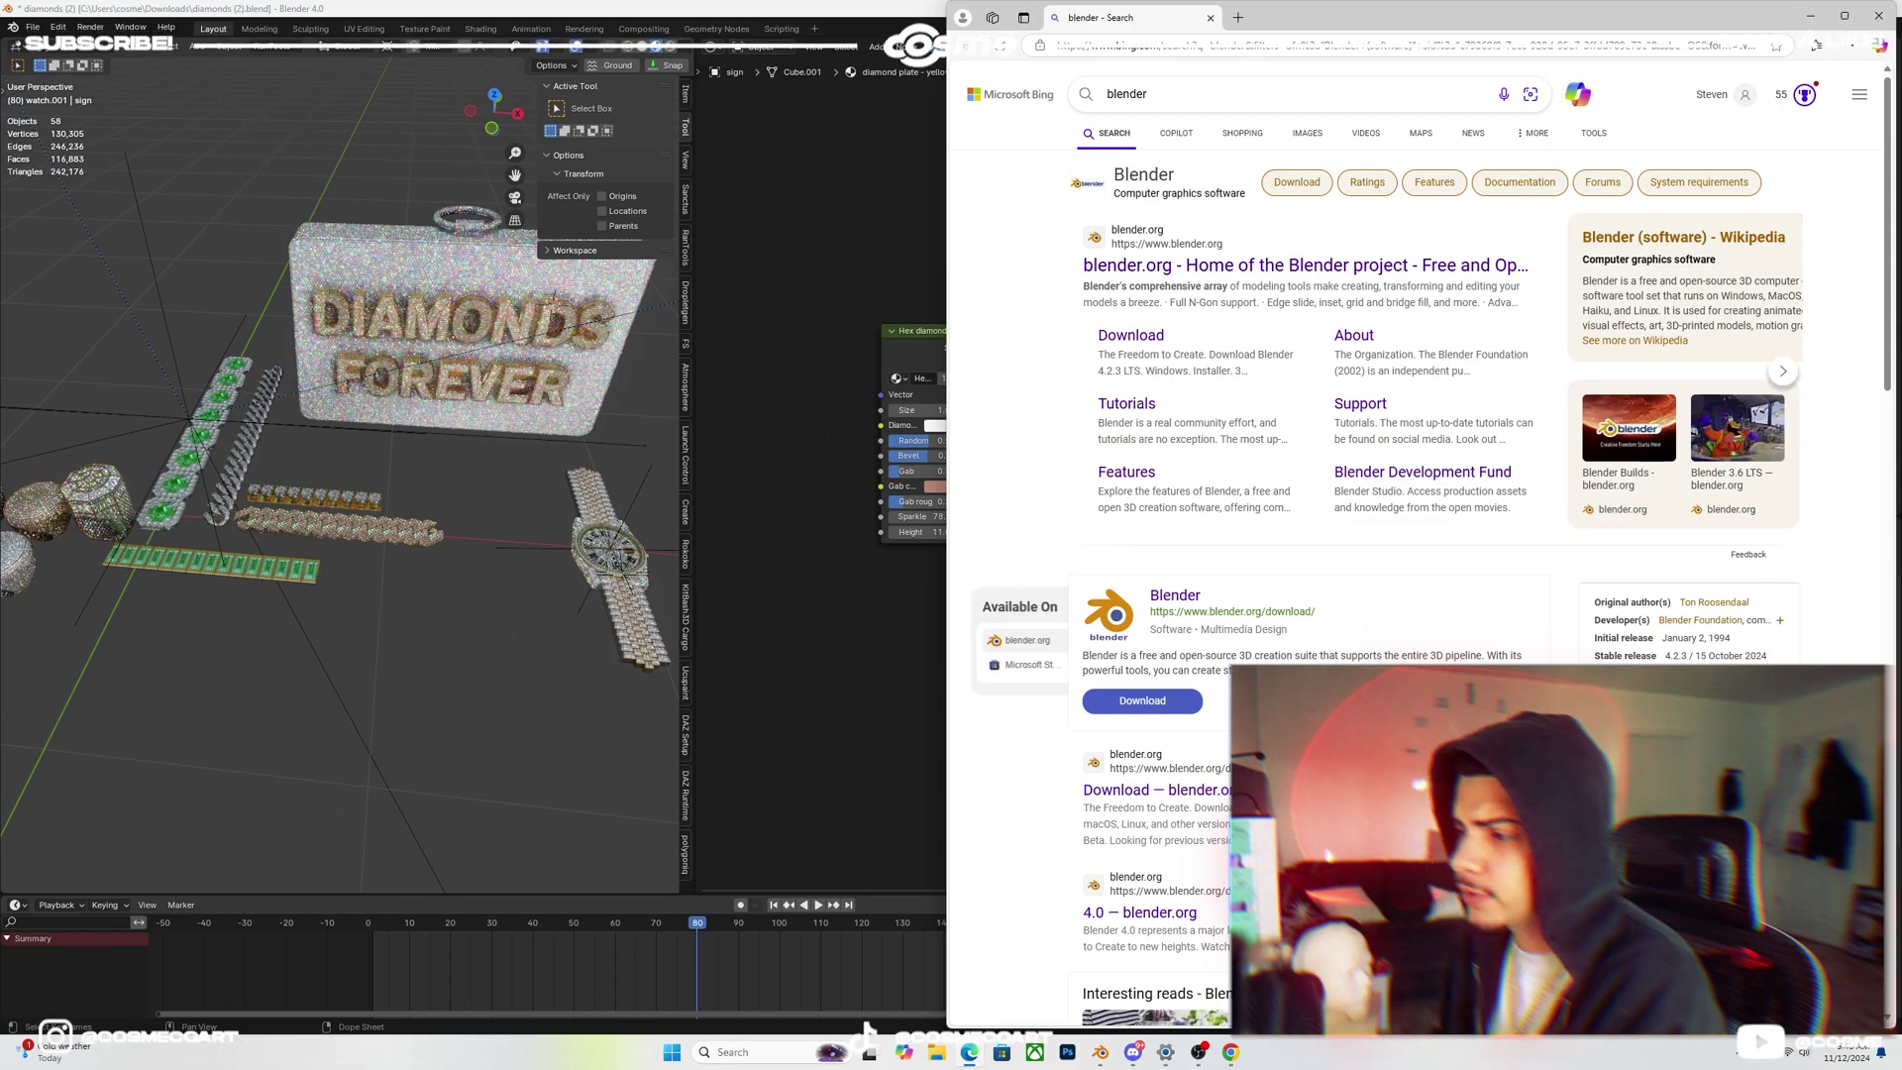
click(1881, 17)
click(753, 1052)
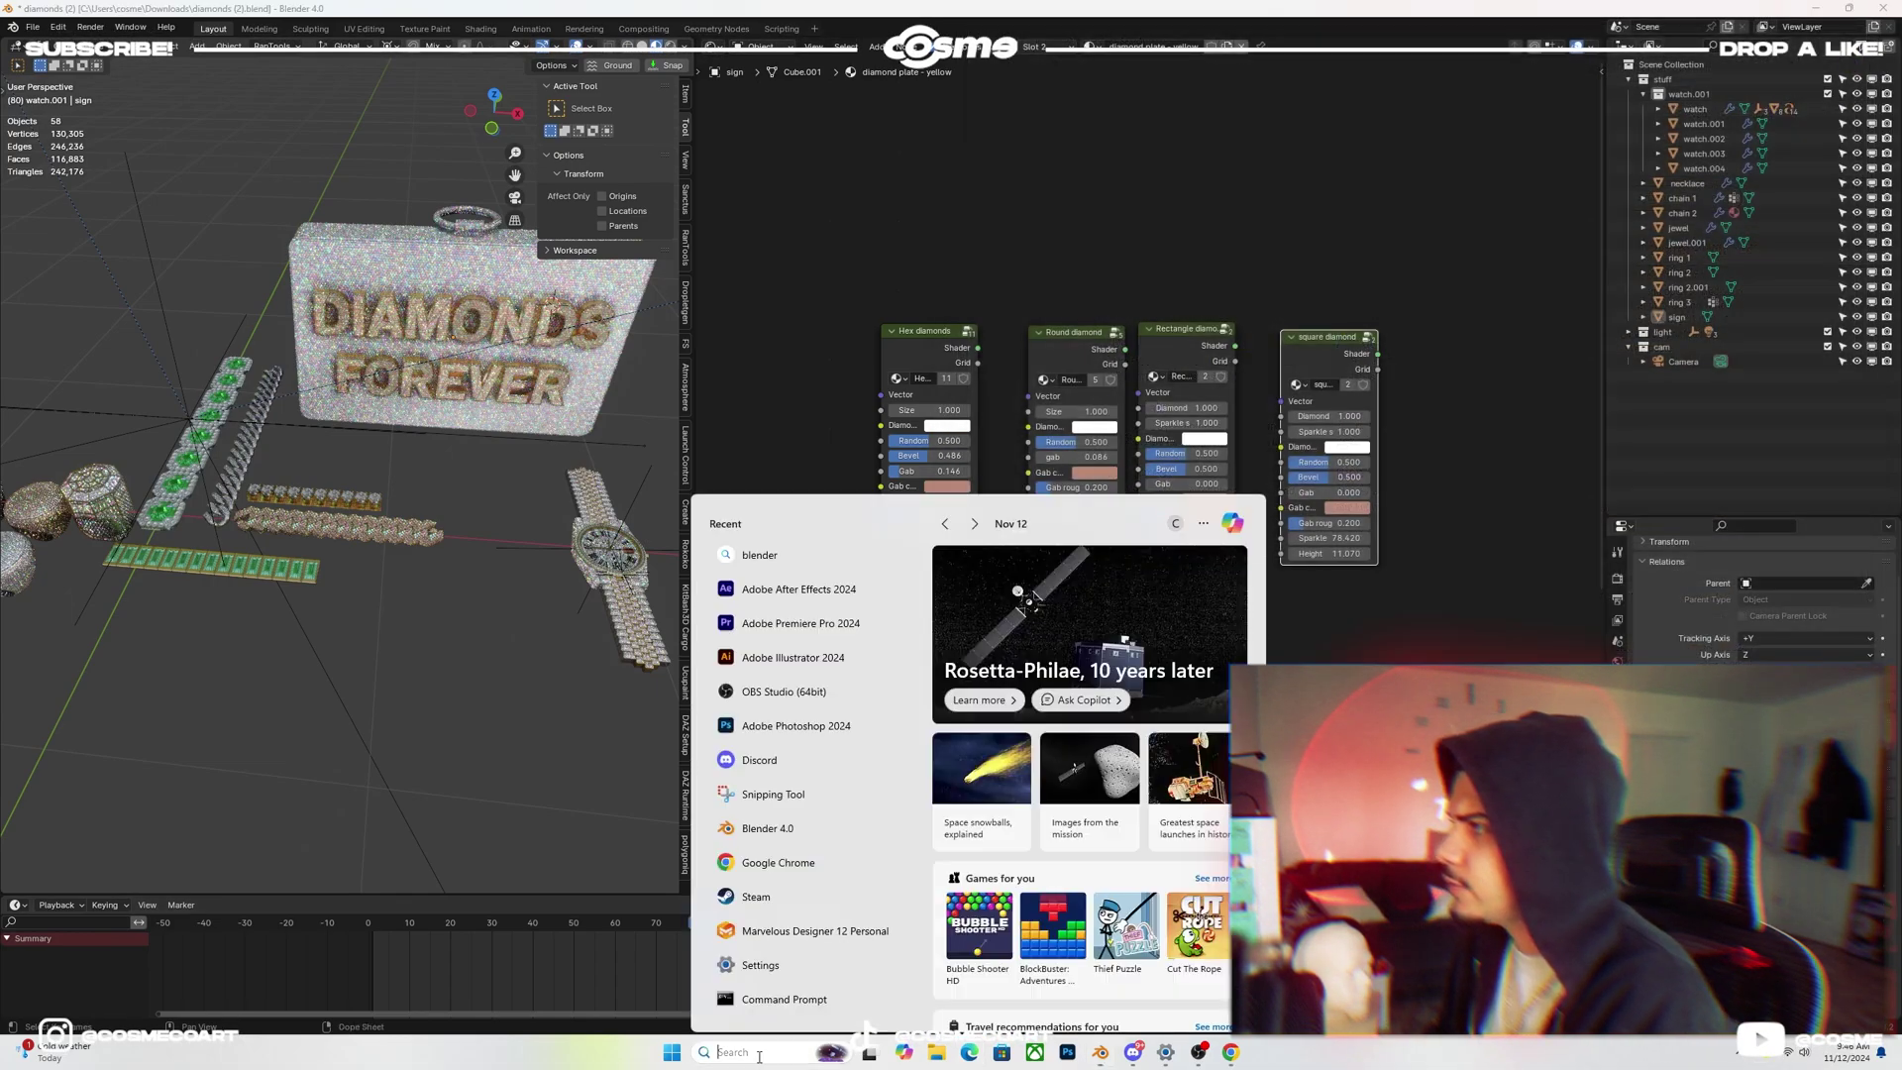
text(blender)
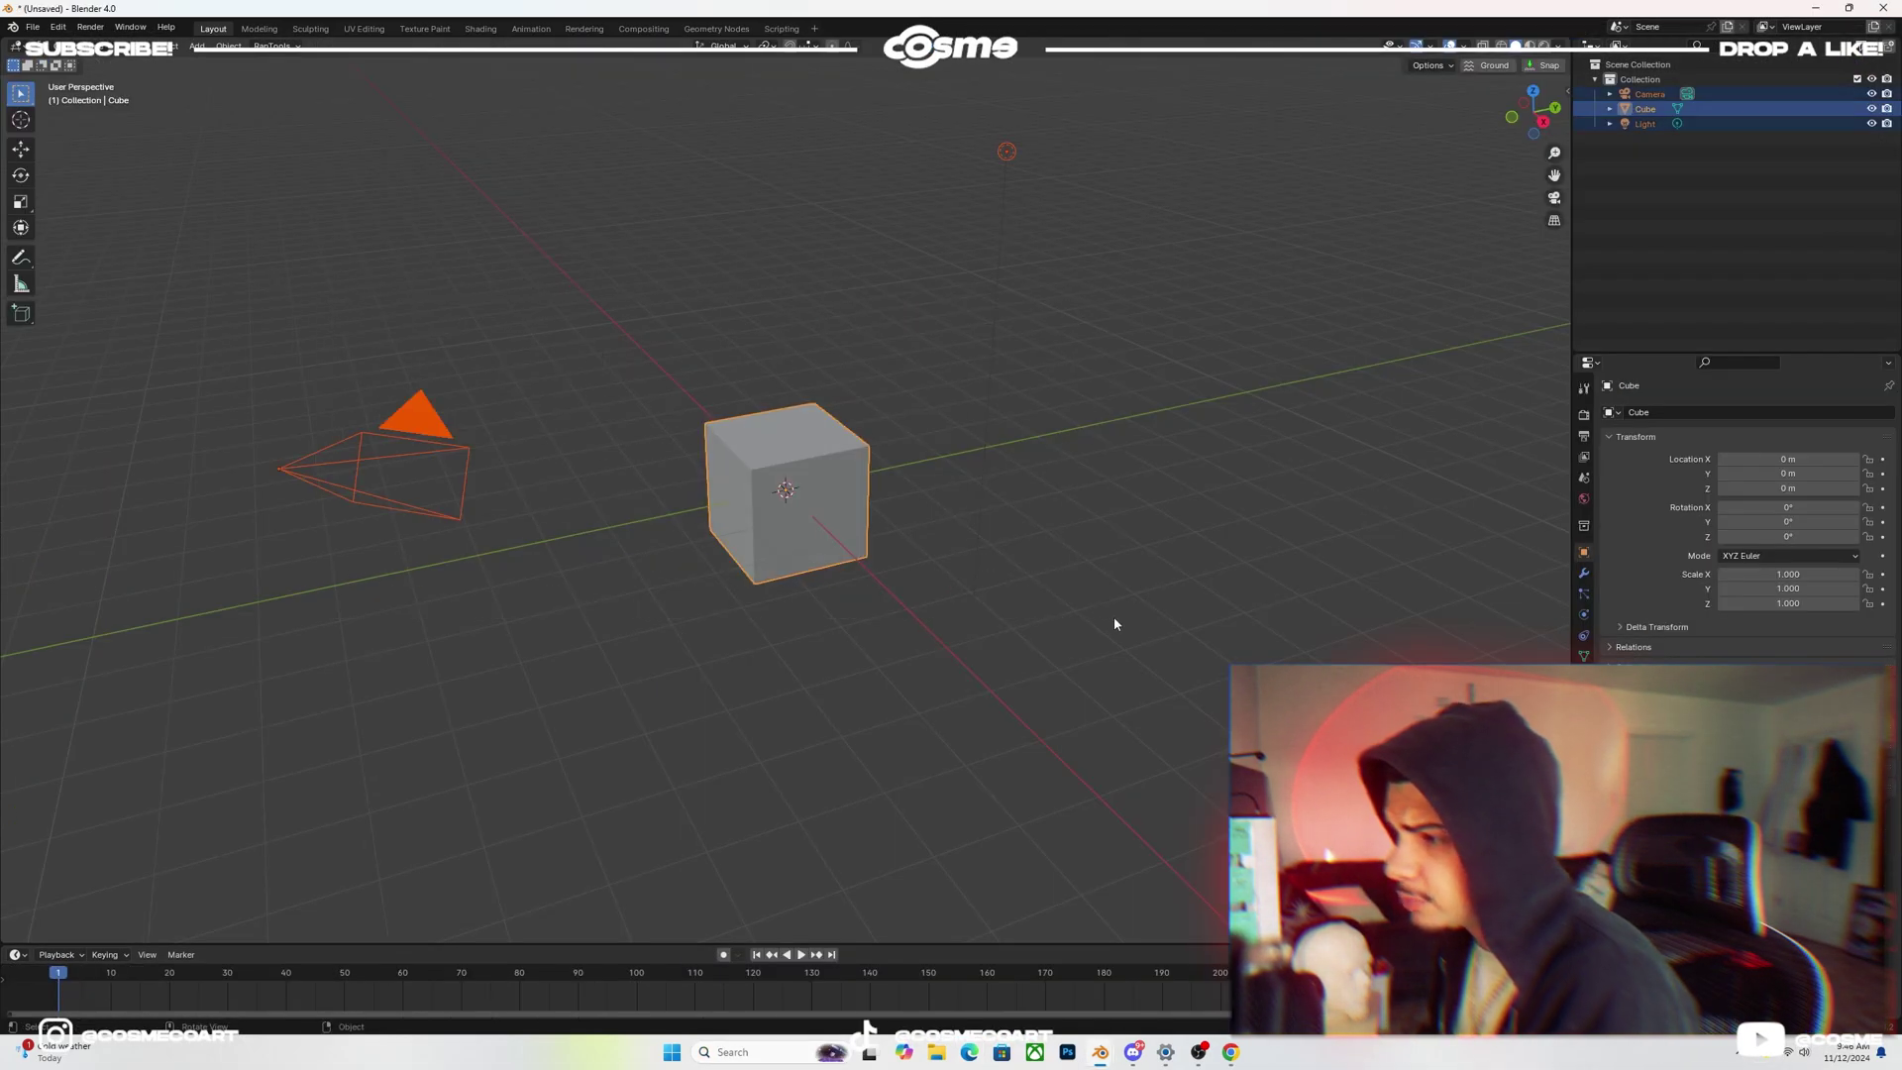
- Replace the default camera, cube and light with a Suzanne monkey mesh
key(Delete)
key(shift+a)
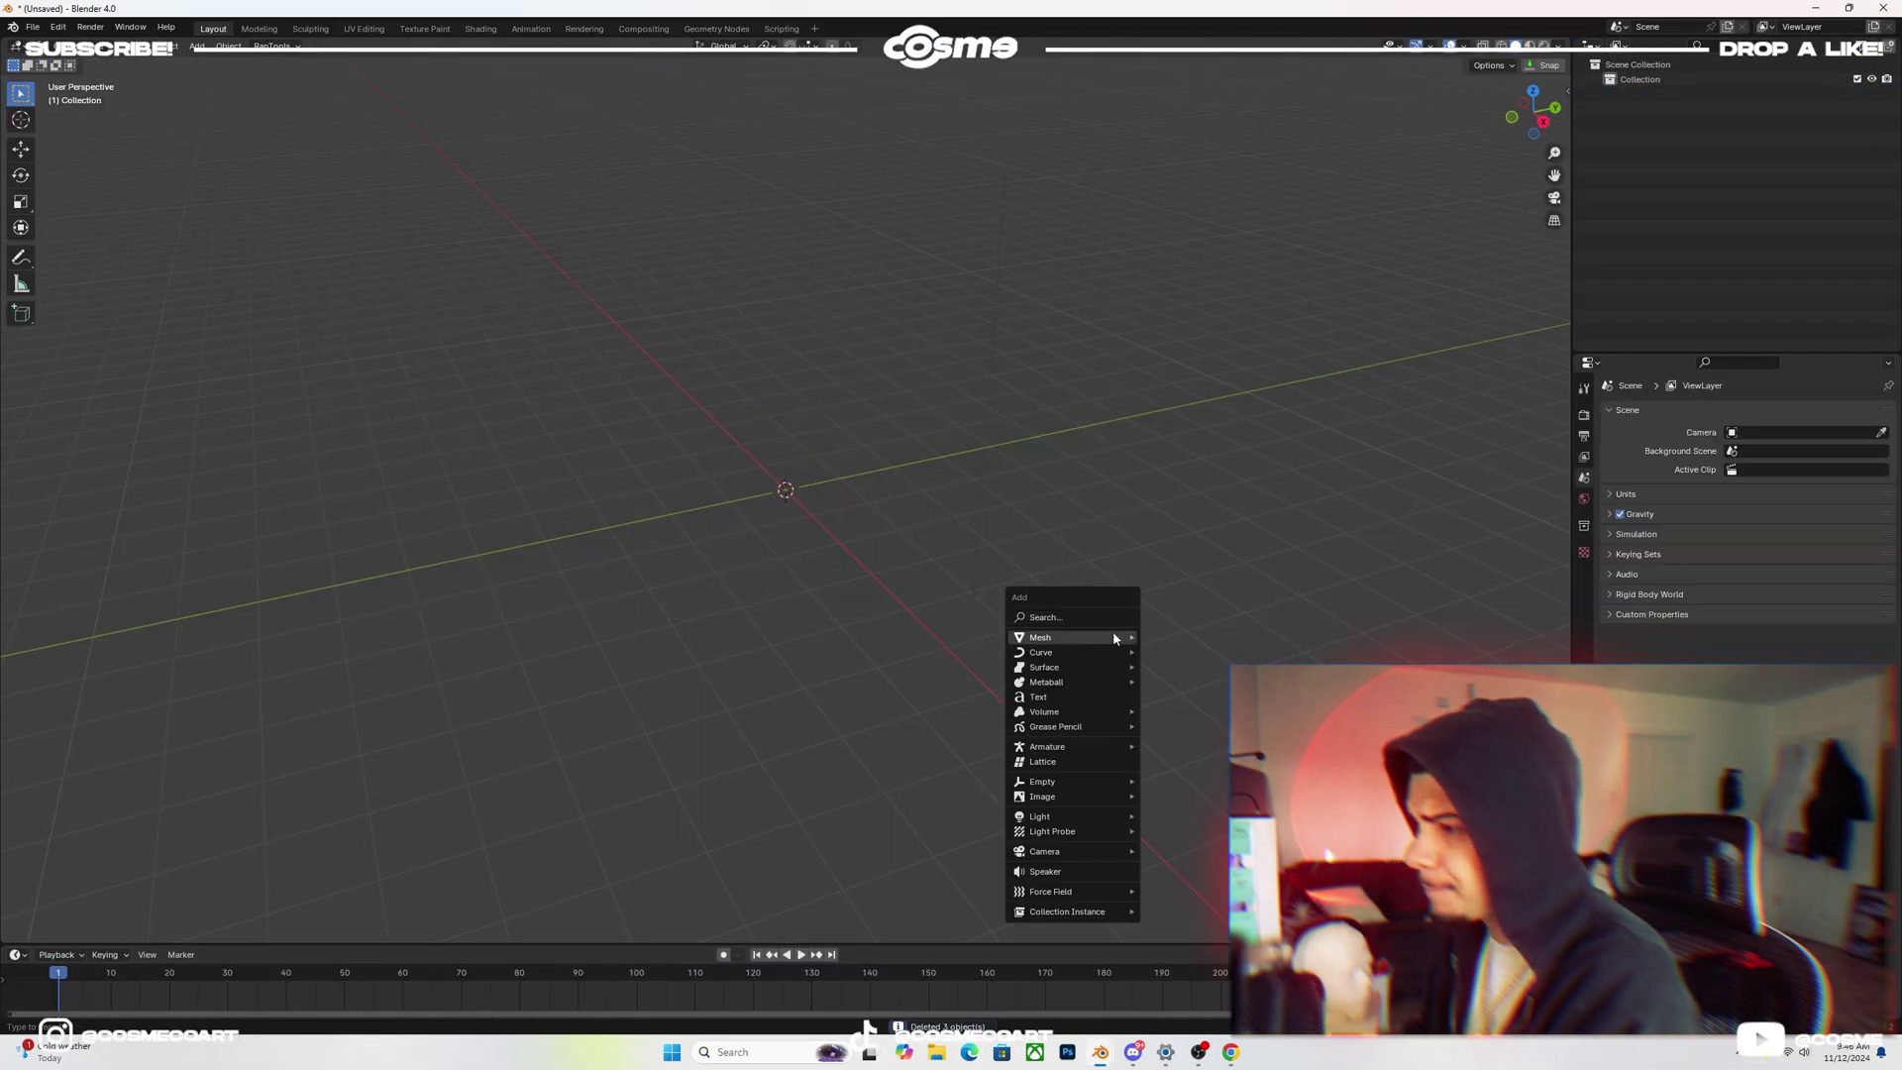
mouse_move(1075, 639)
click(1201, 788)
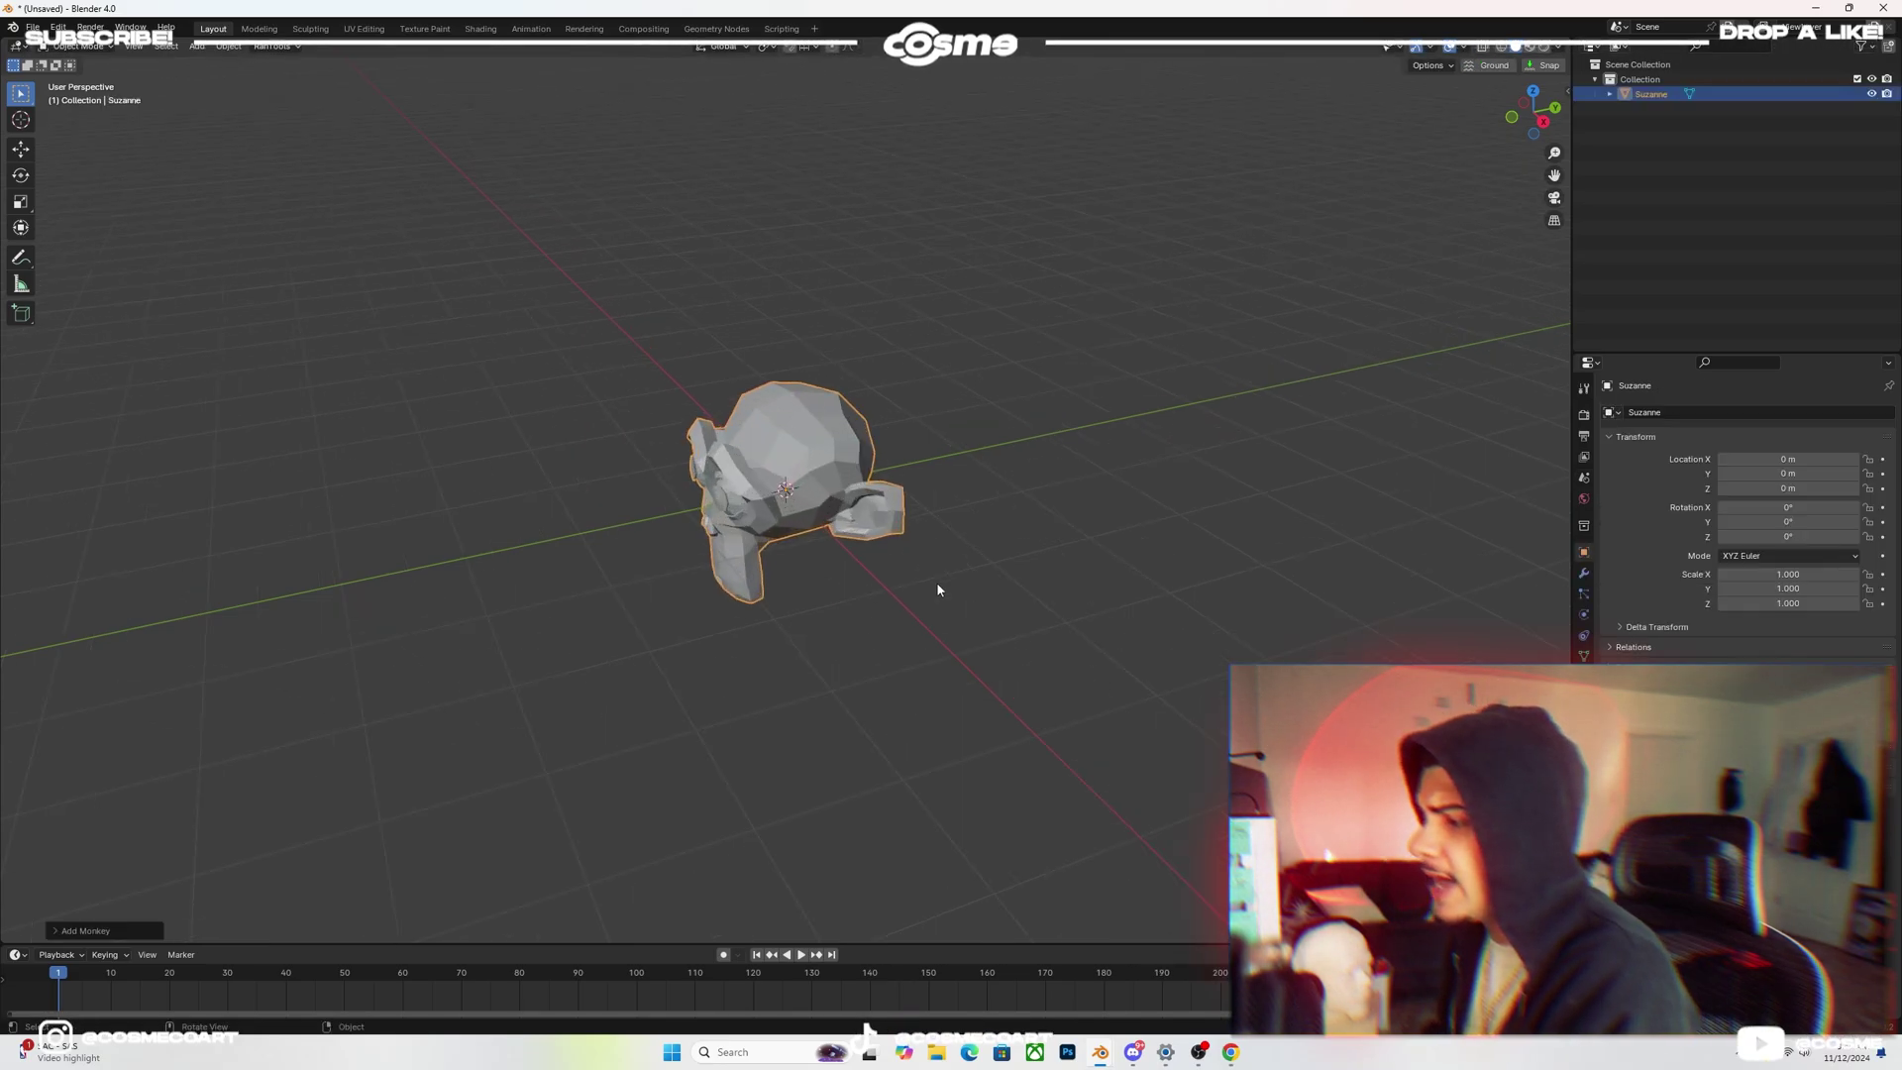
- Give Suzanne a level-2 Subdivision Surface and Shade Smooth
key(ctrl+2)
scroll(837, 493, up, 2)
right_click(883, 477)
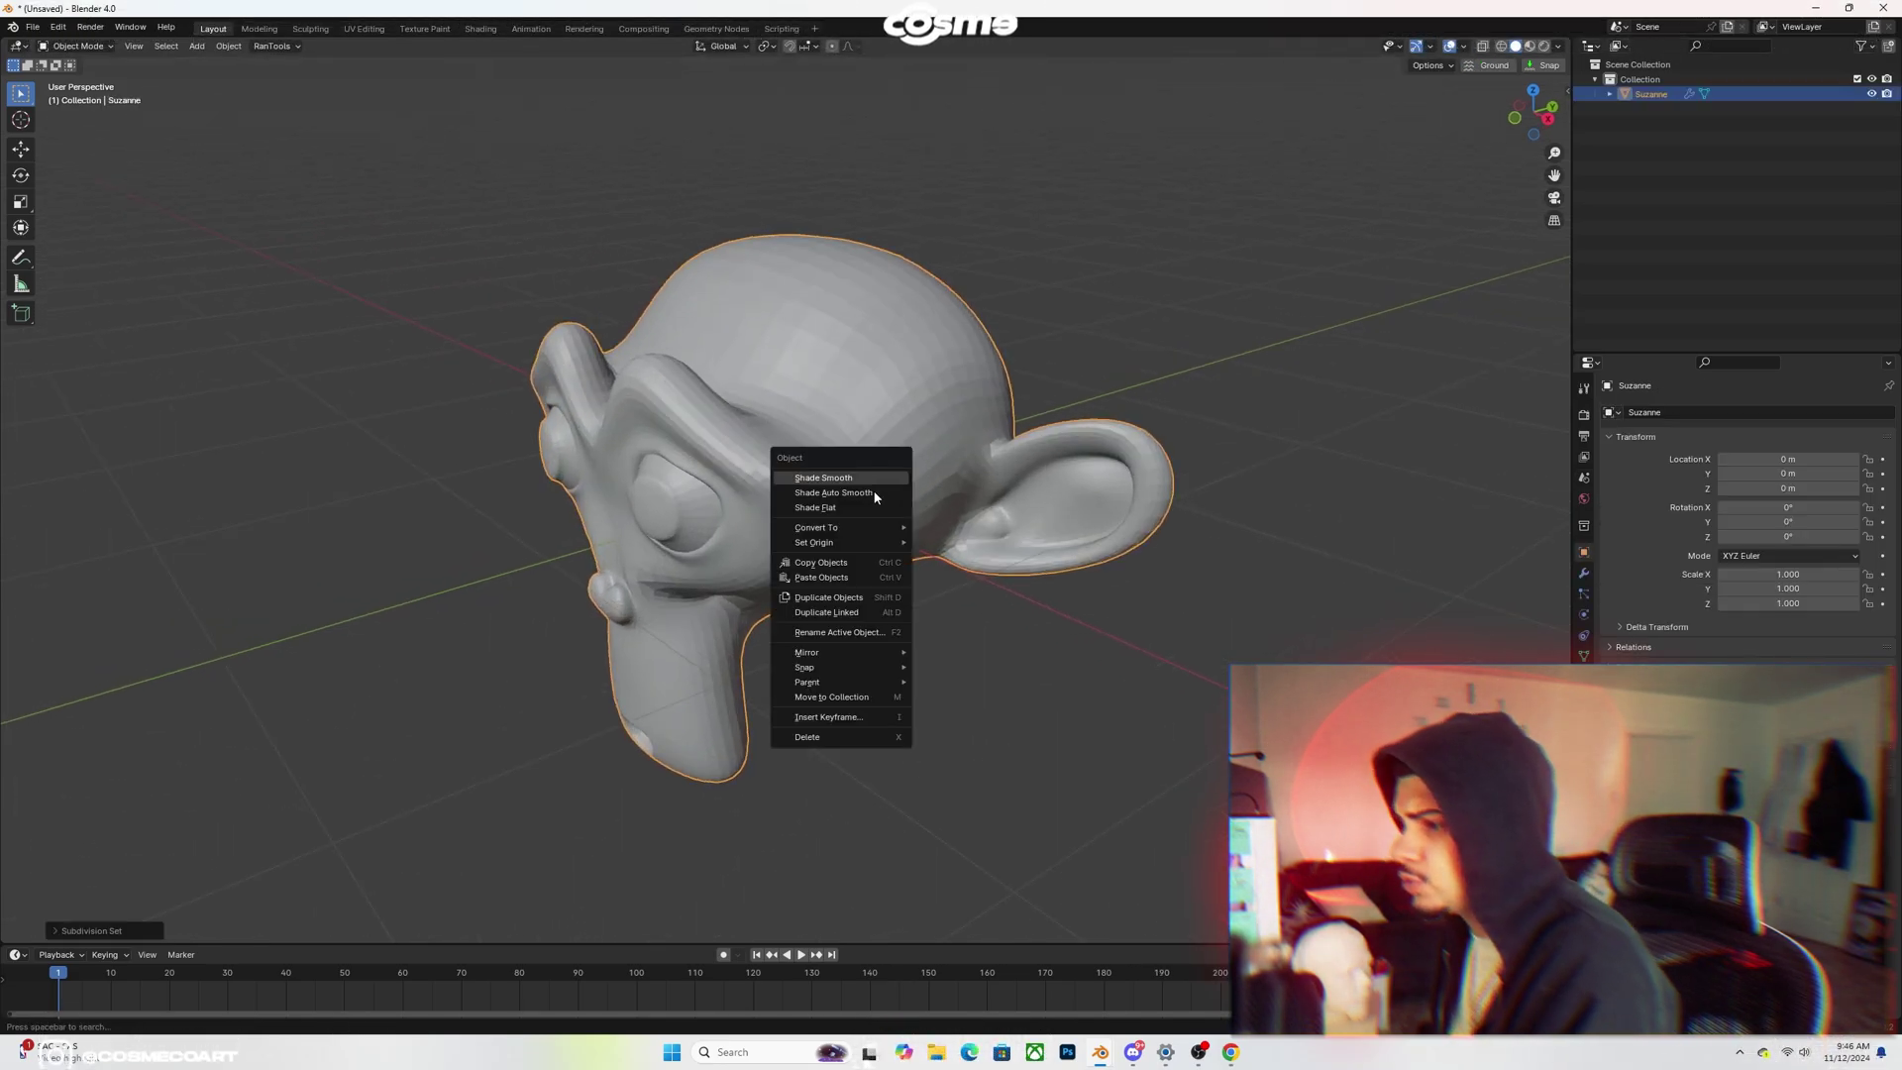
mouse_move(860, 526)
click(824, 477)
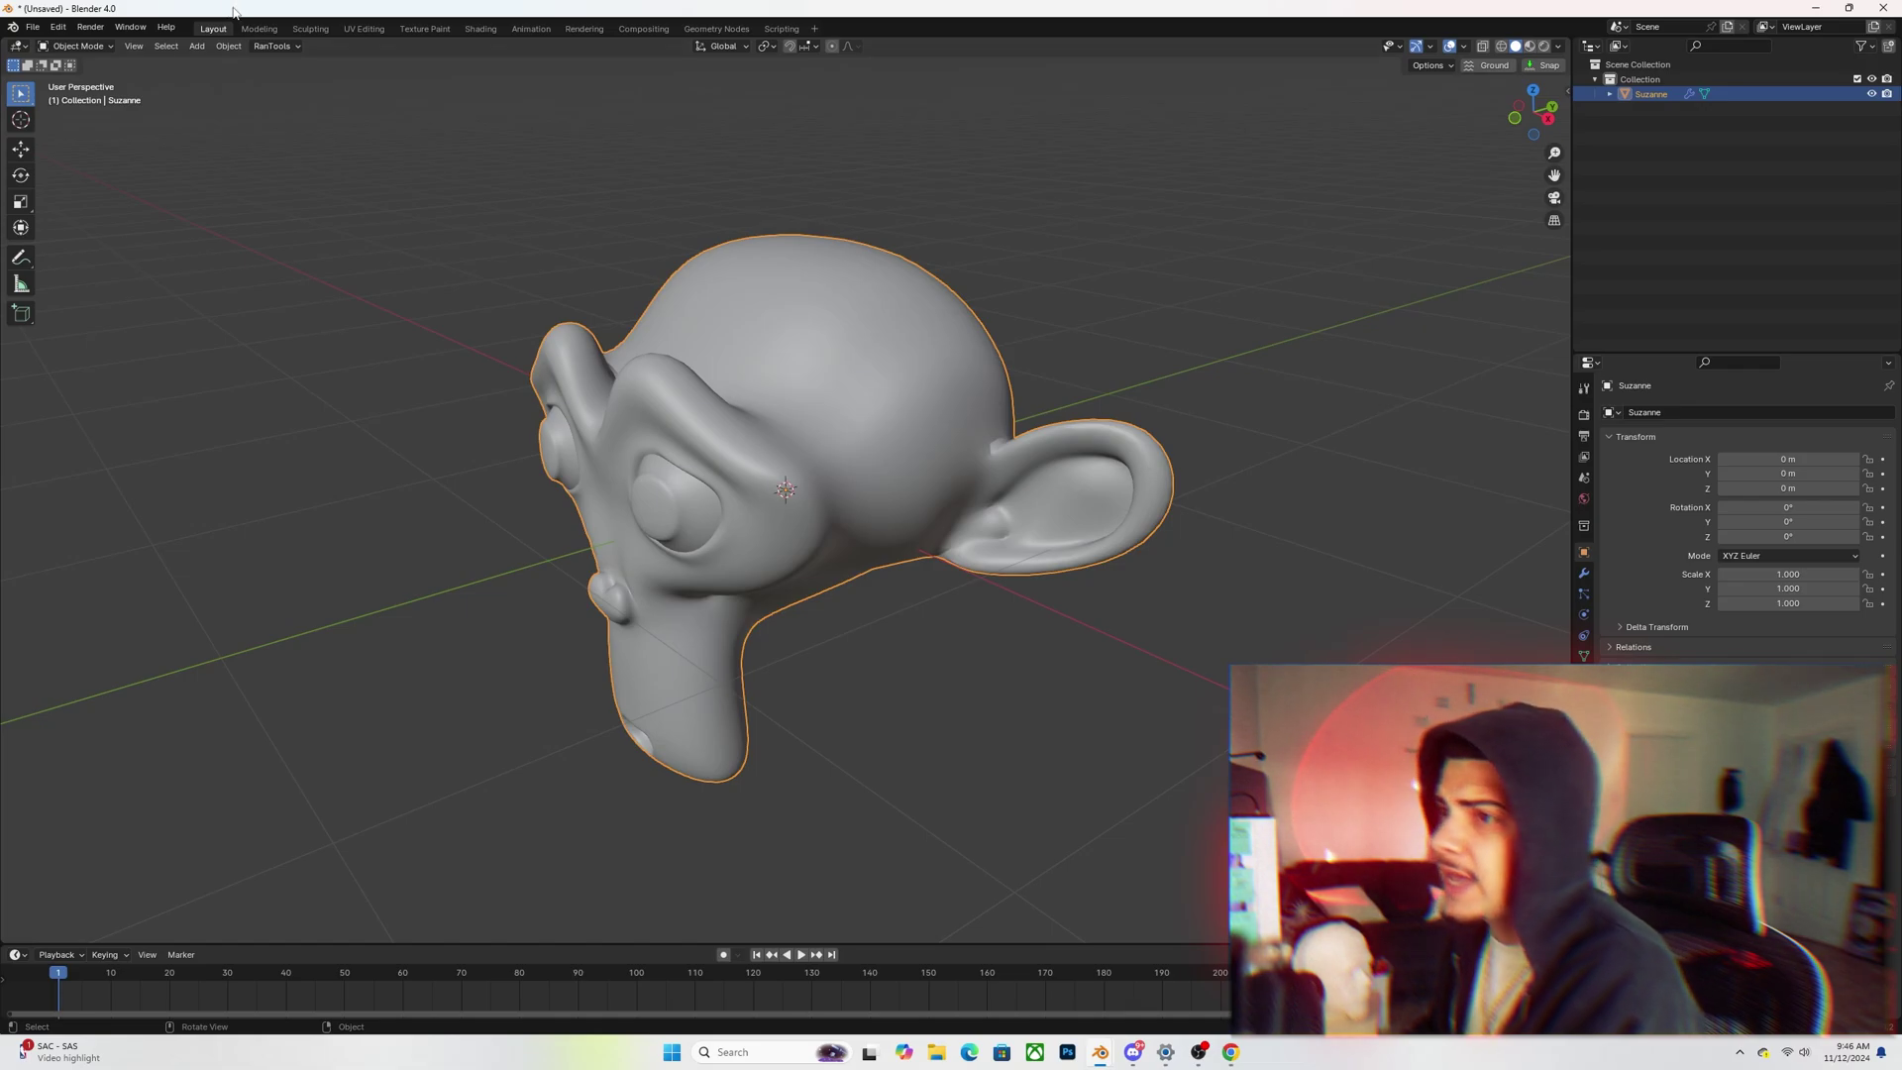
click(31, 28)
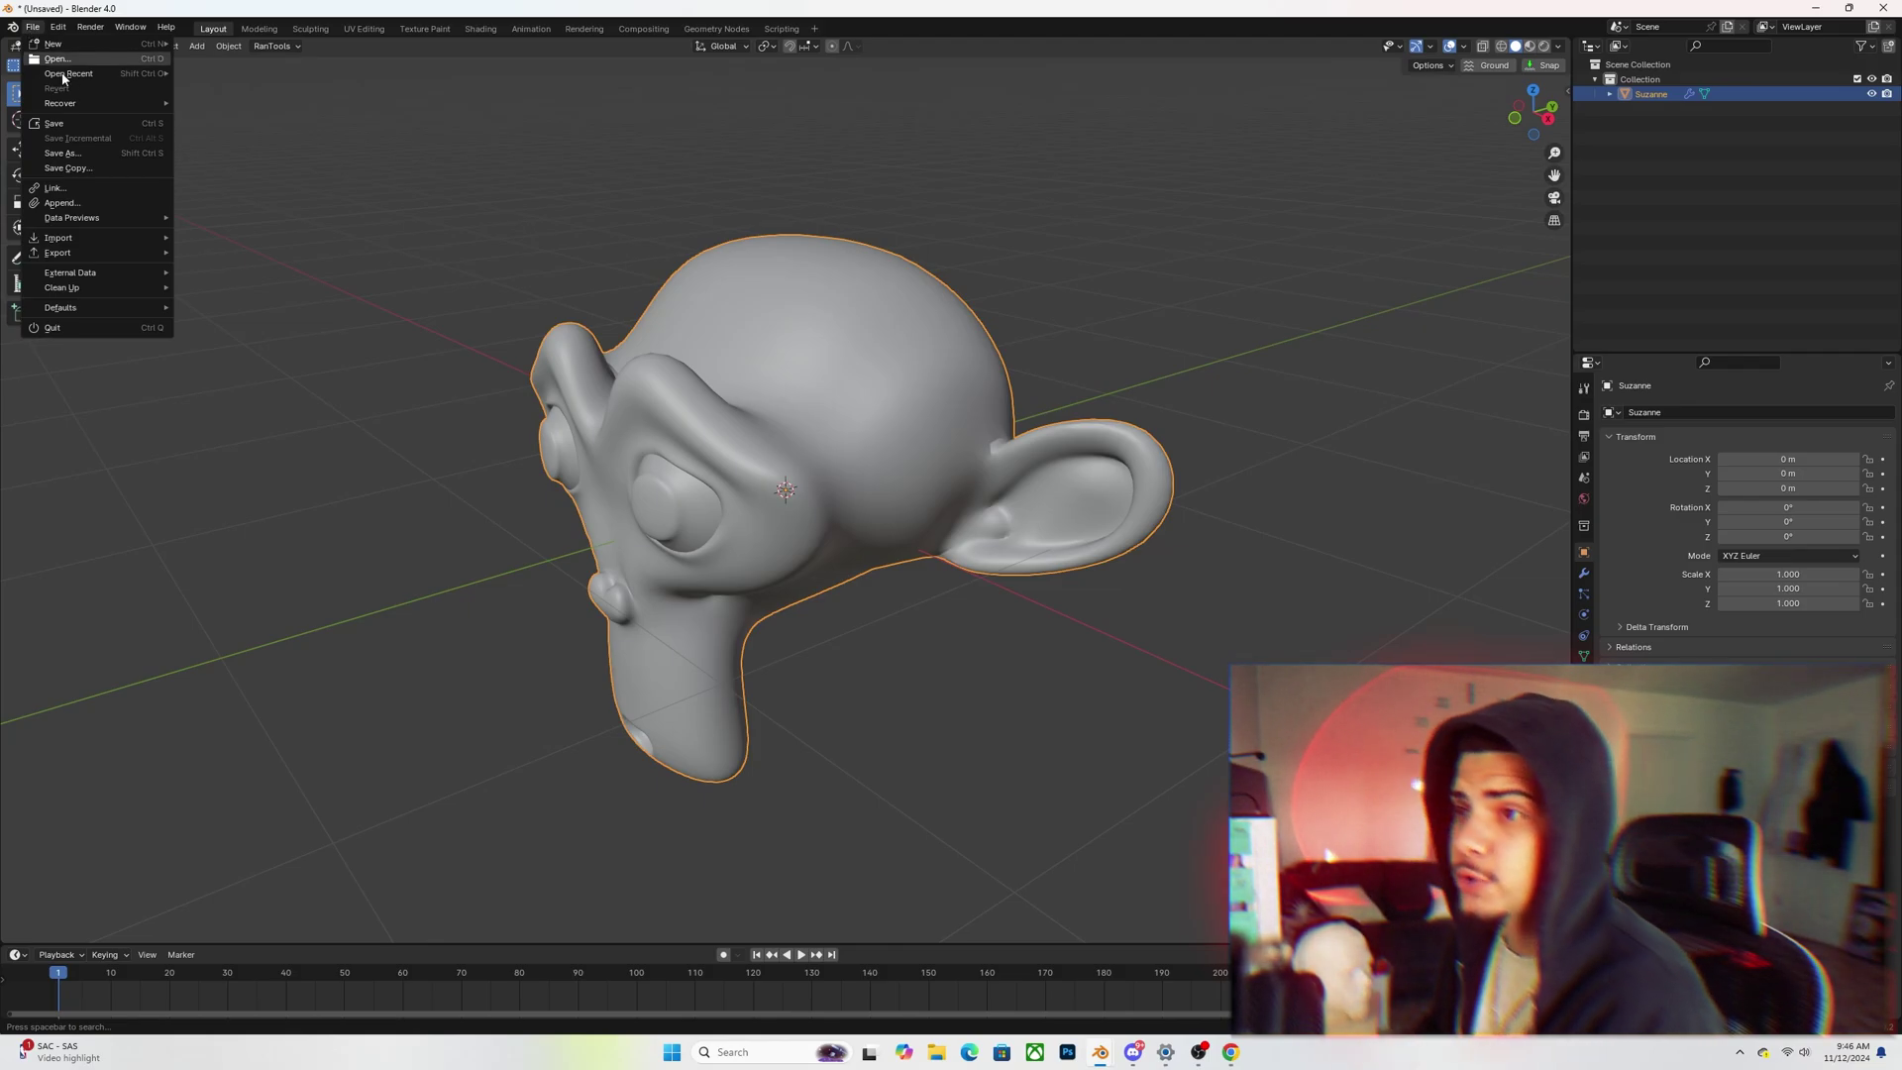
- Start an Append and browse to the Downloads folder
click(62, 202)
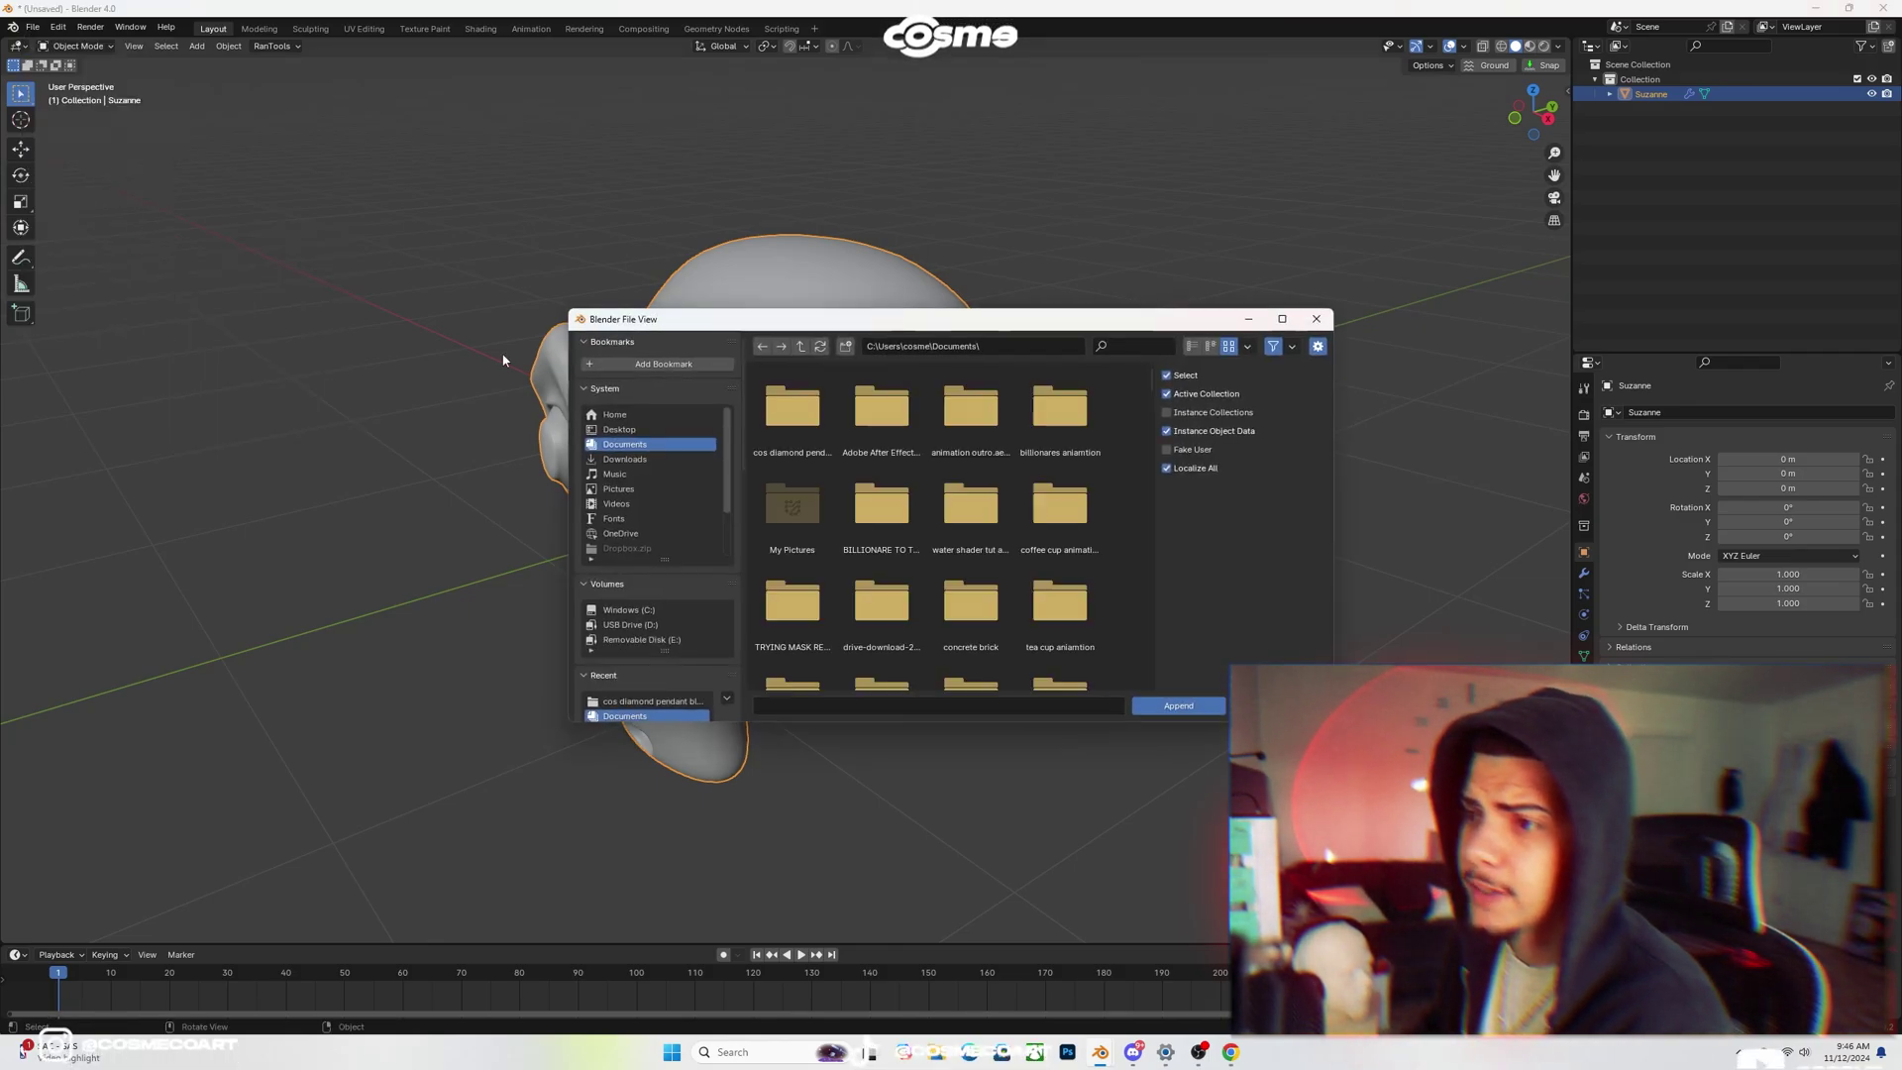
click(624, 459)
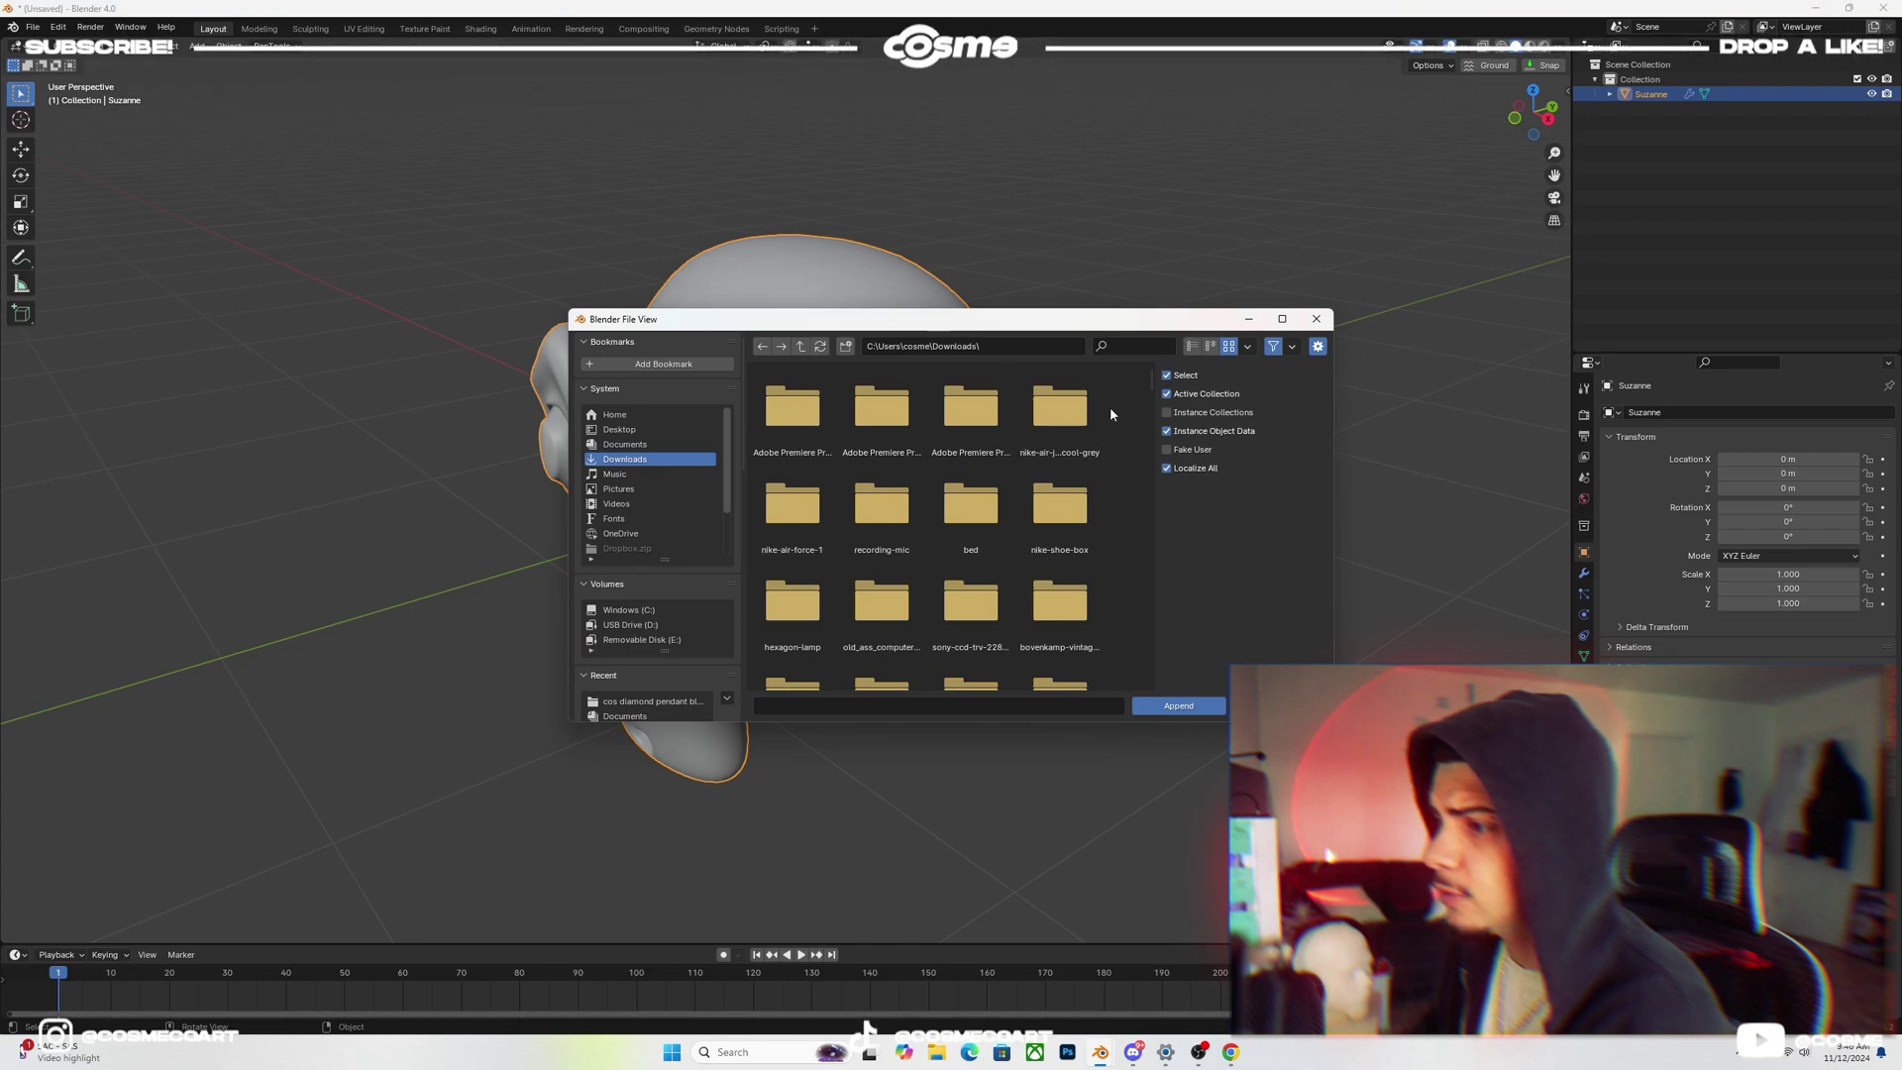
scroll(1130, 476, down, 10)
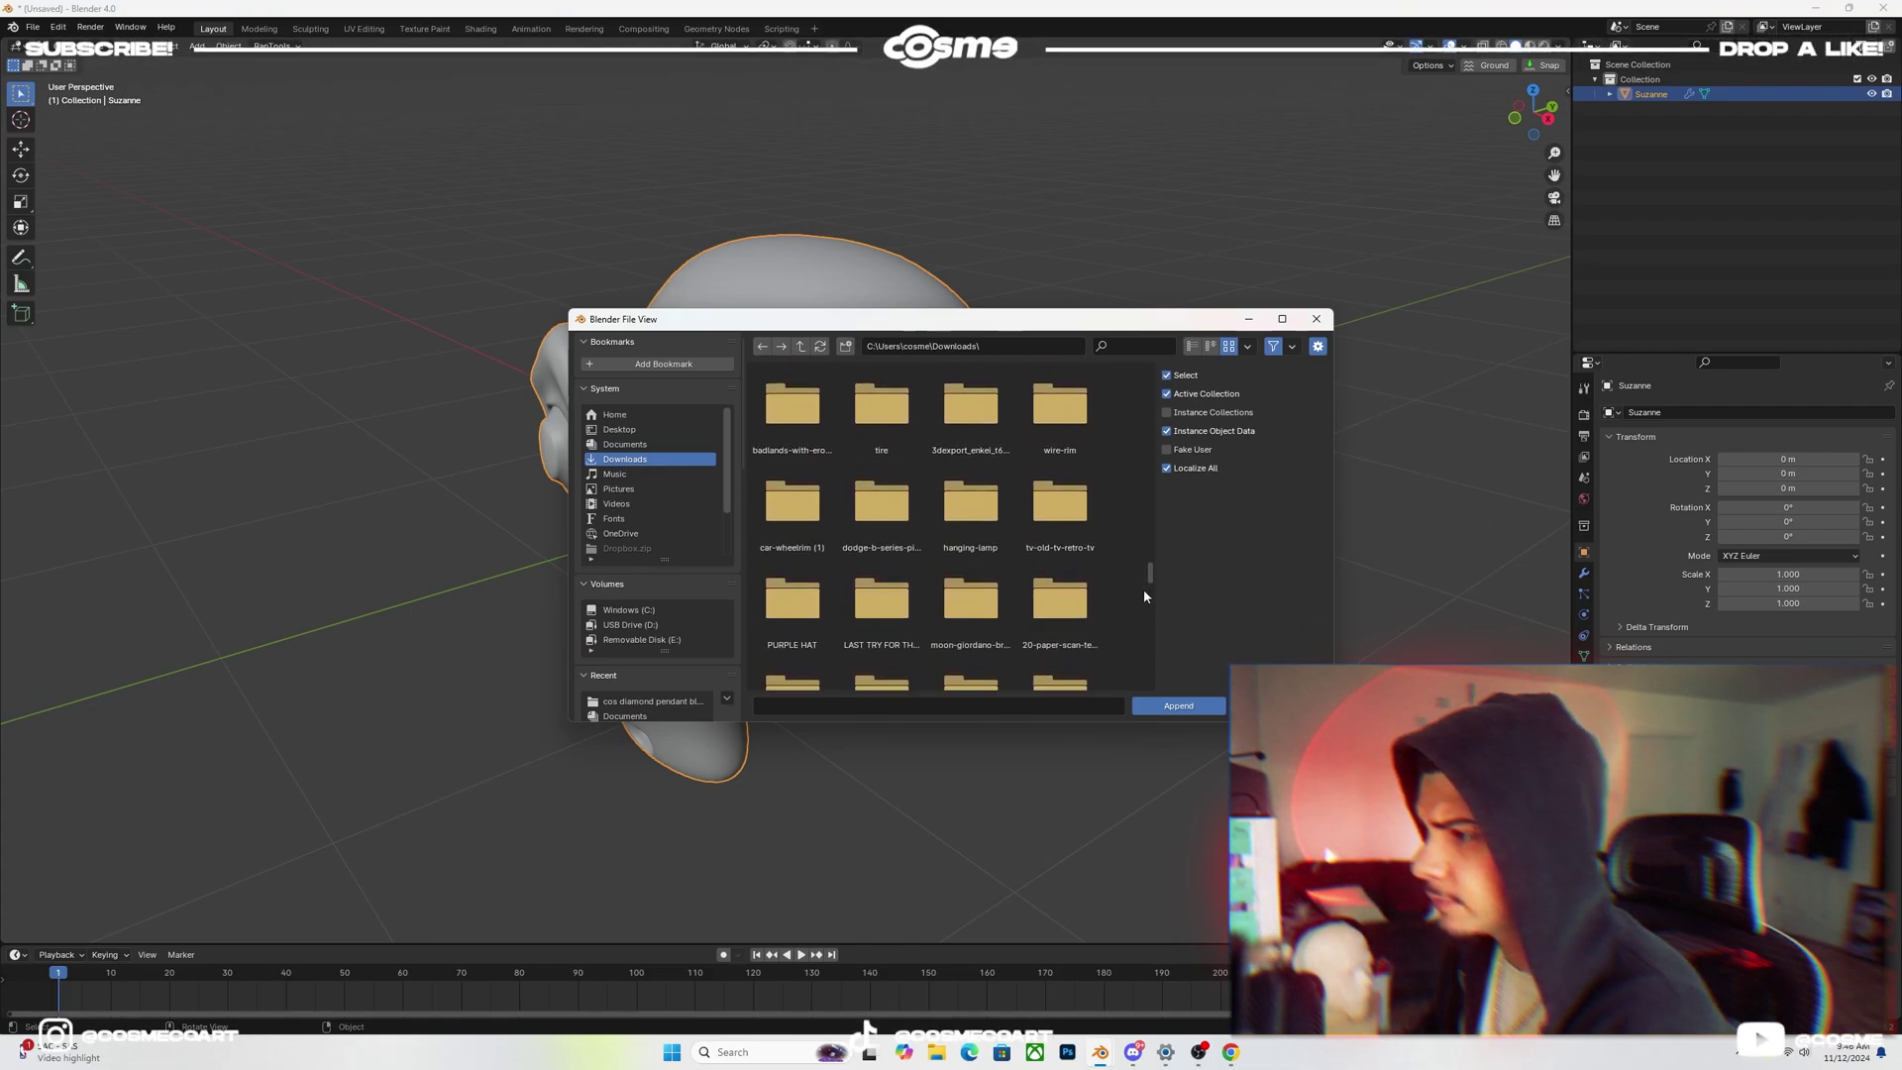
scroll(1143, 594, down, 10)
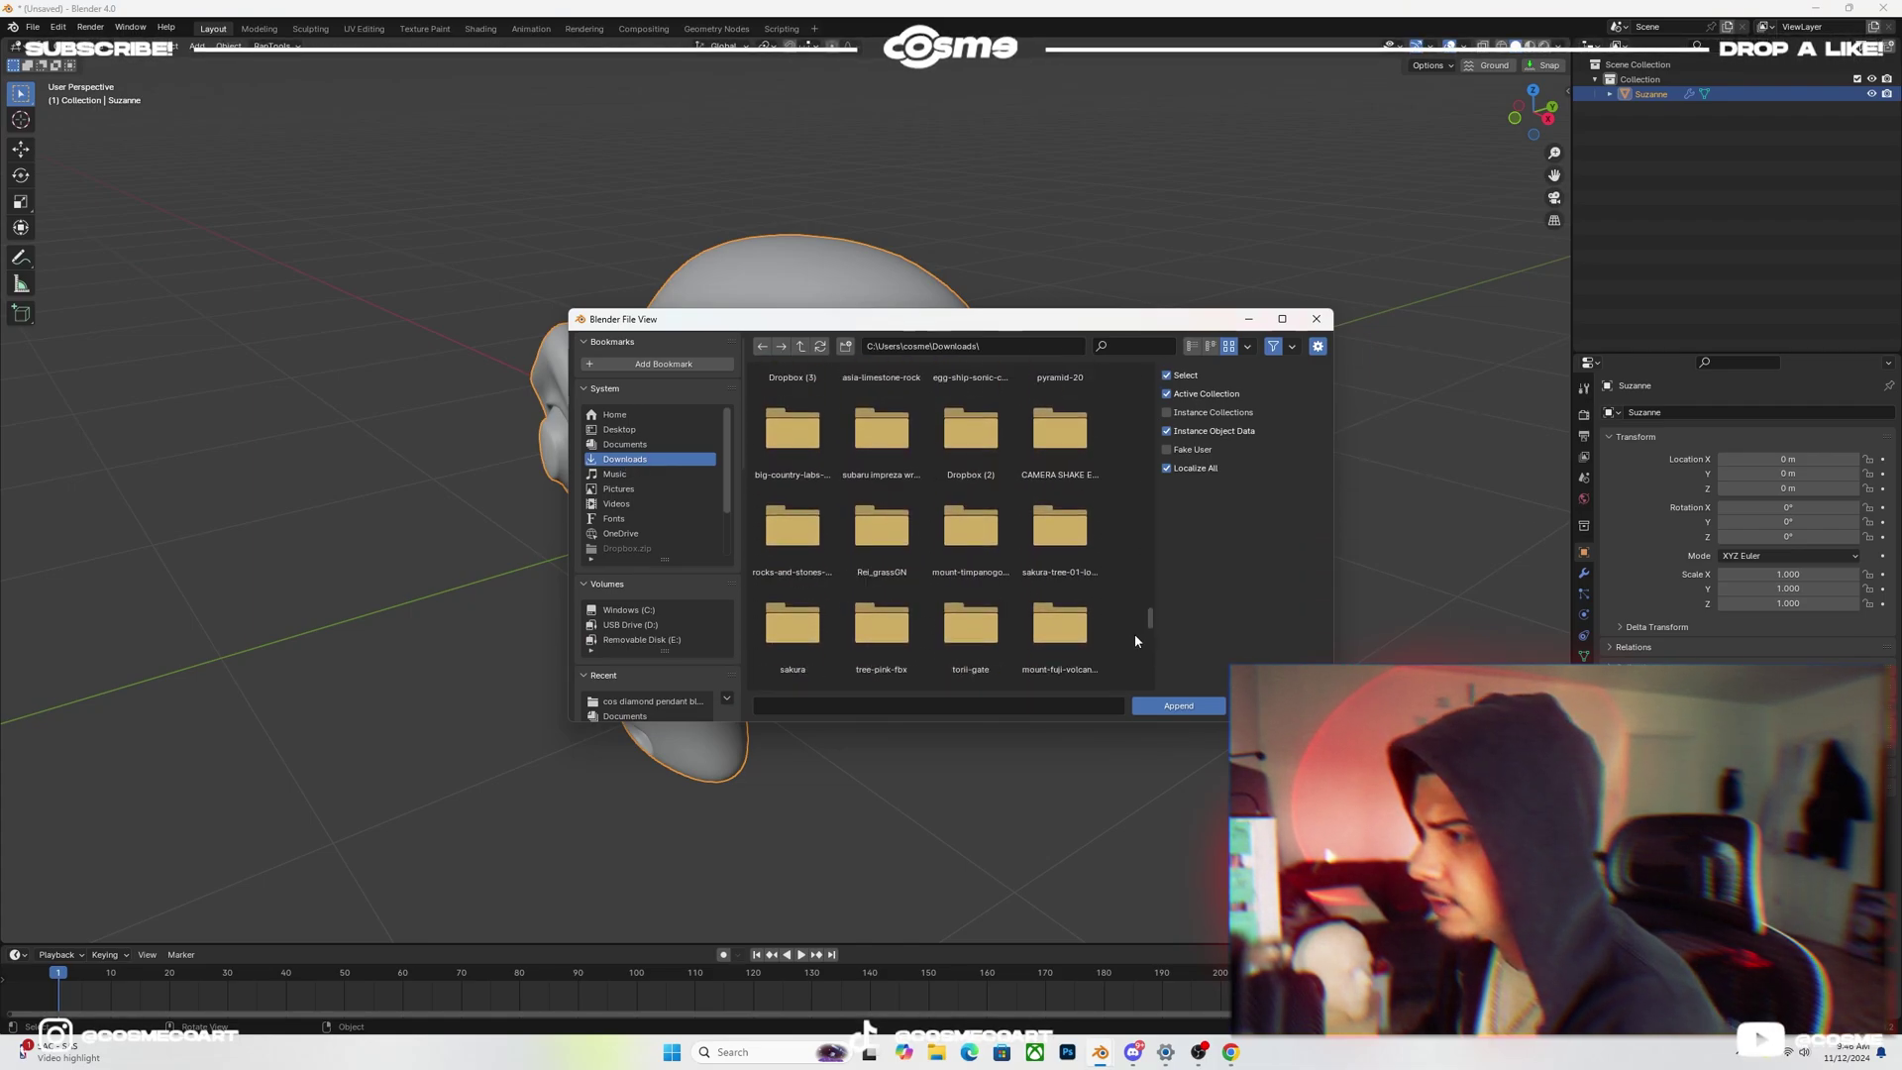
- Filter Downloads by 'diam' and open the Material list inside diamonds.blend
click(1130, 346)
text(diam)
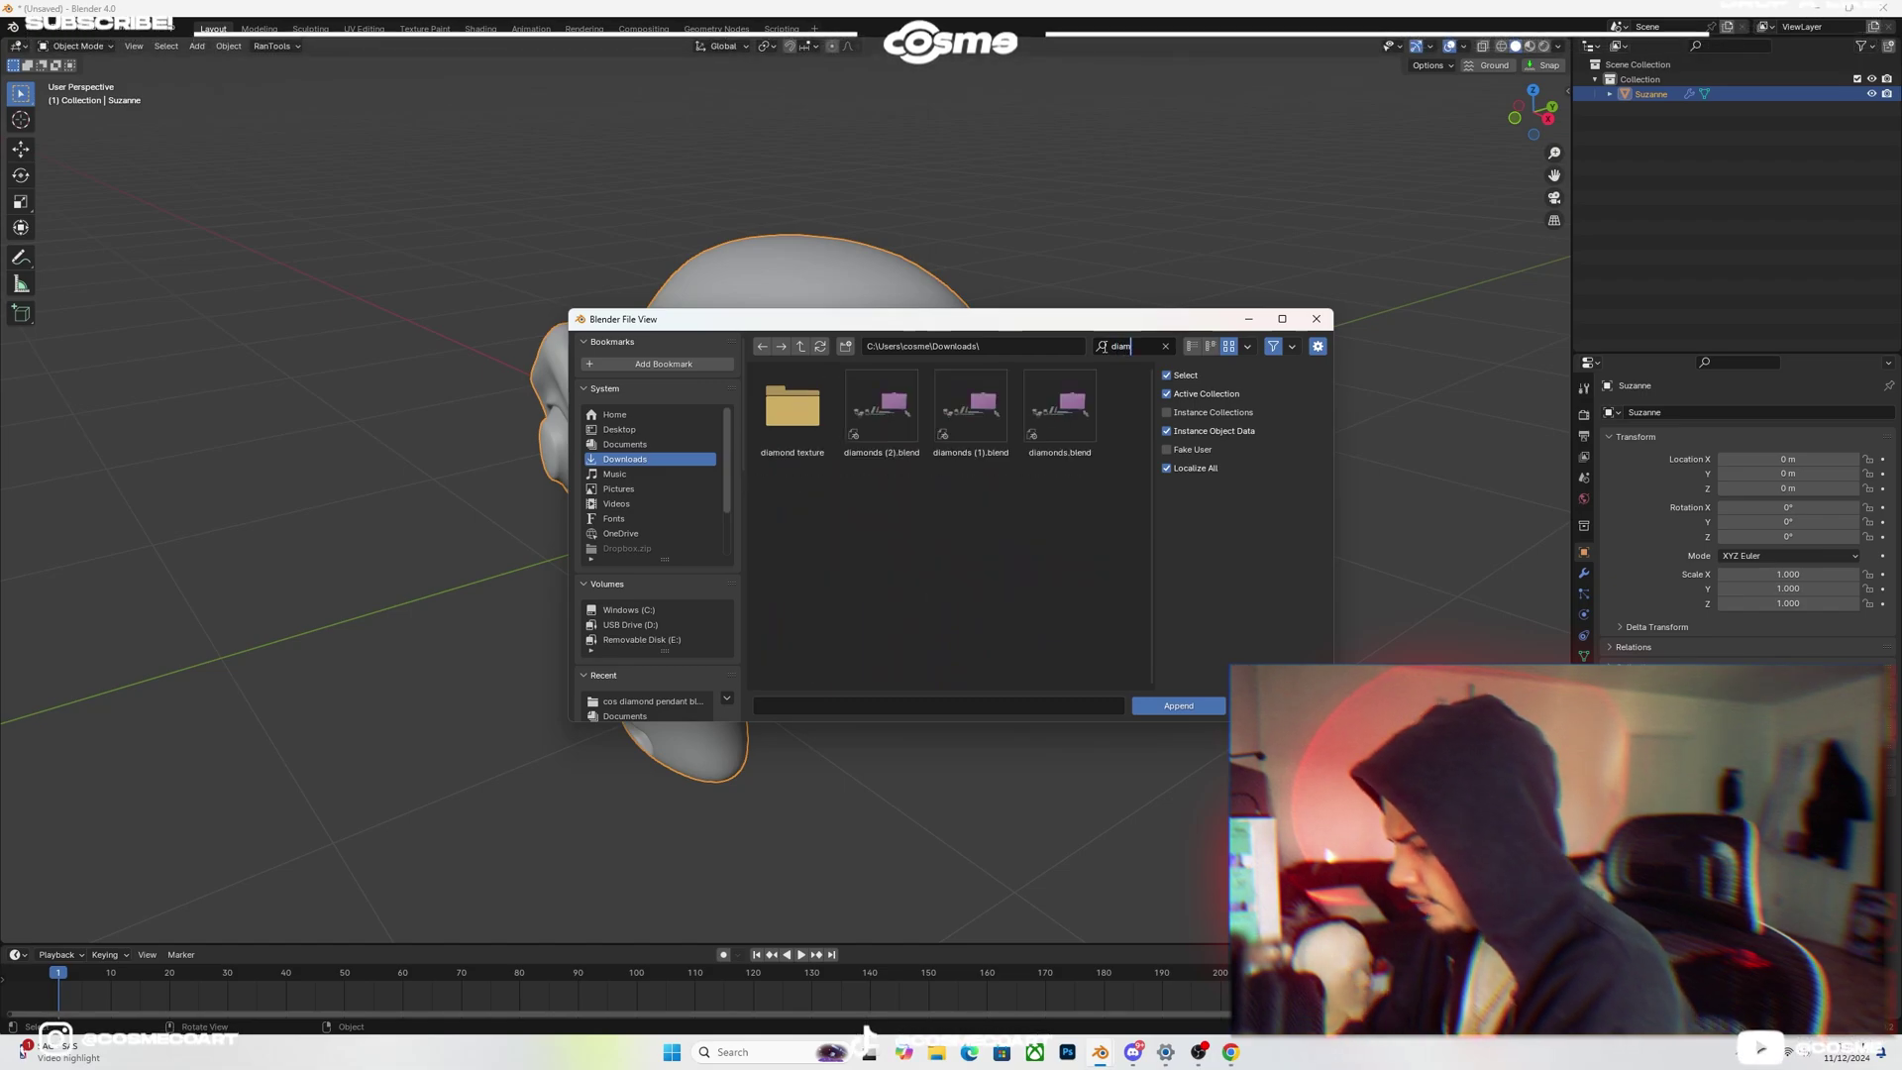
key(Return)
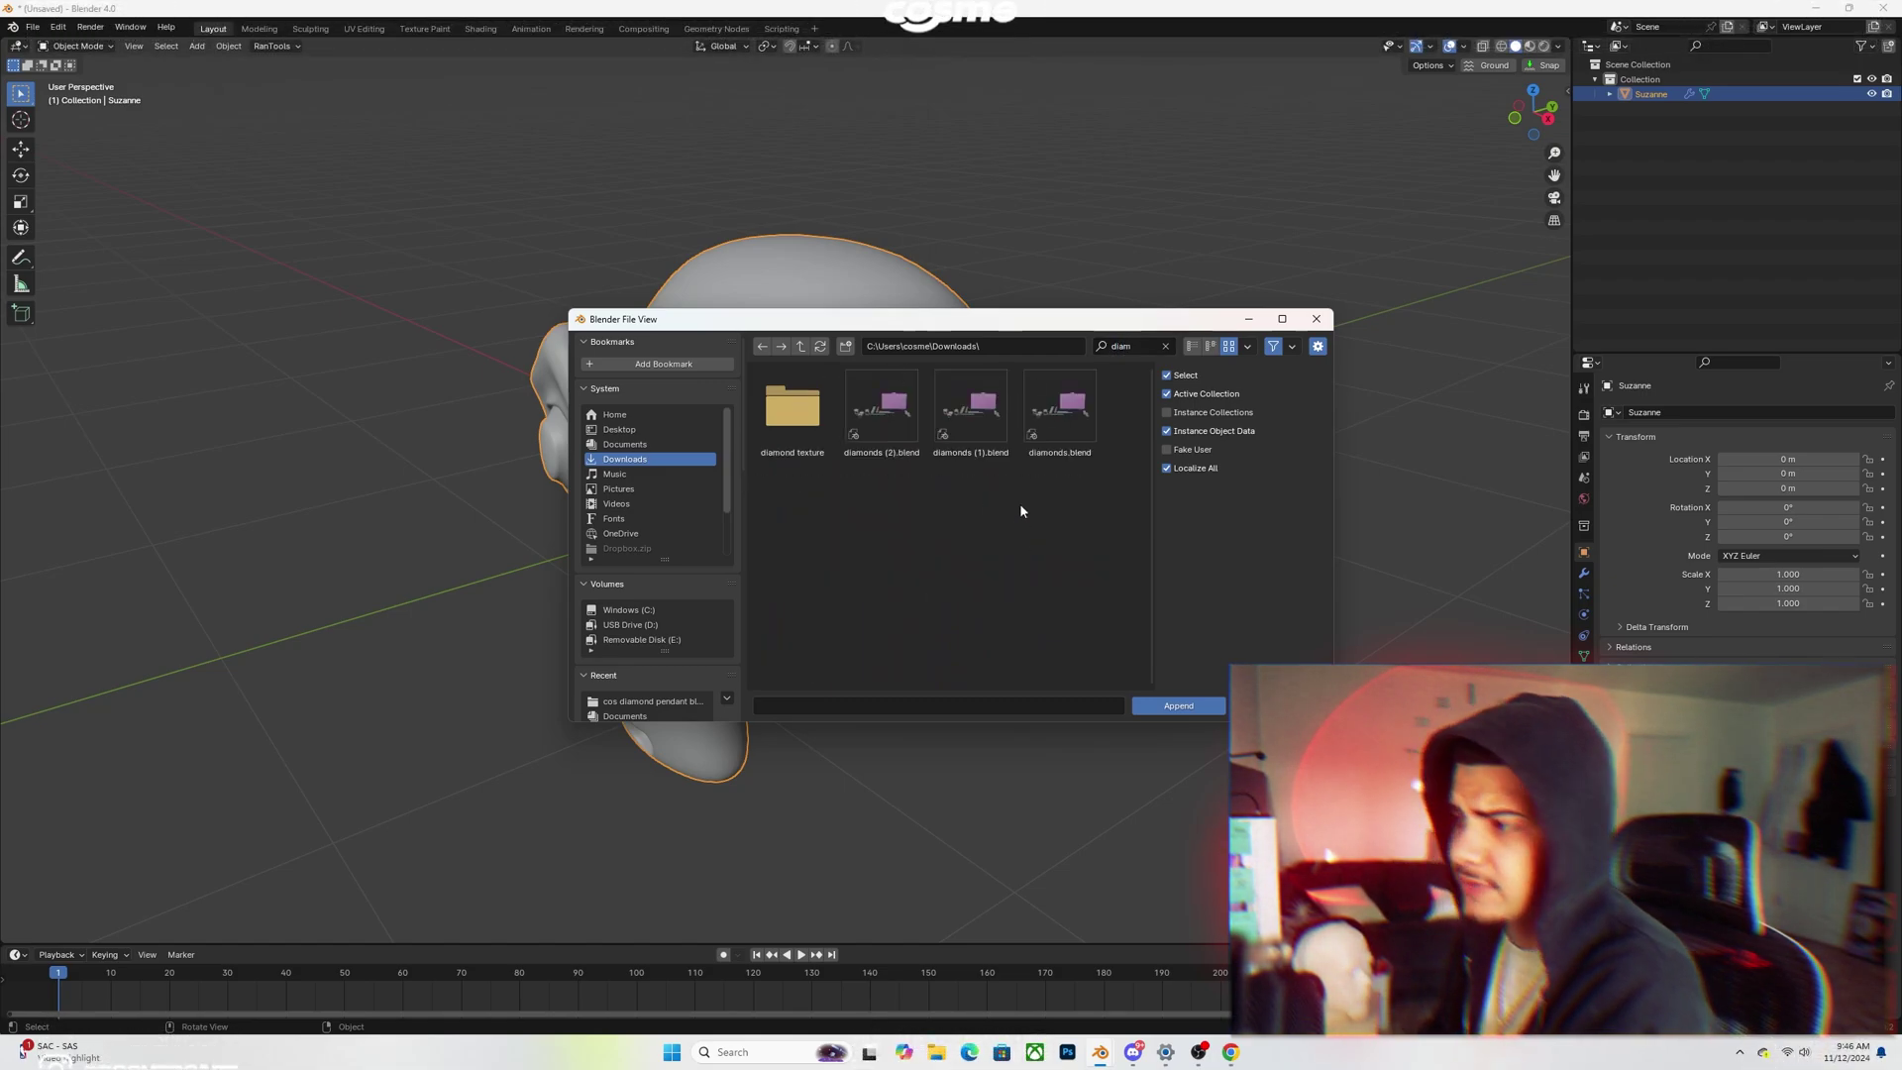
click(1057, 434)
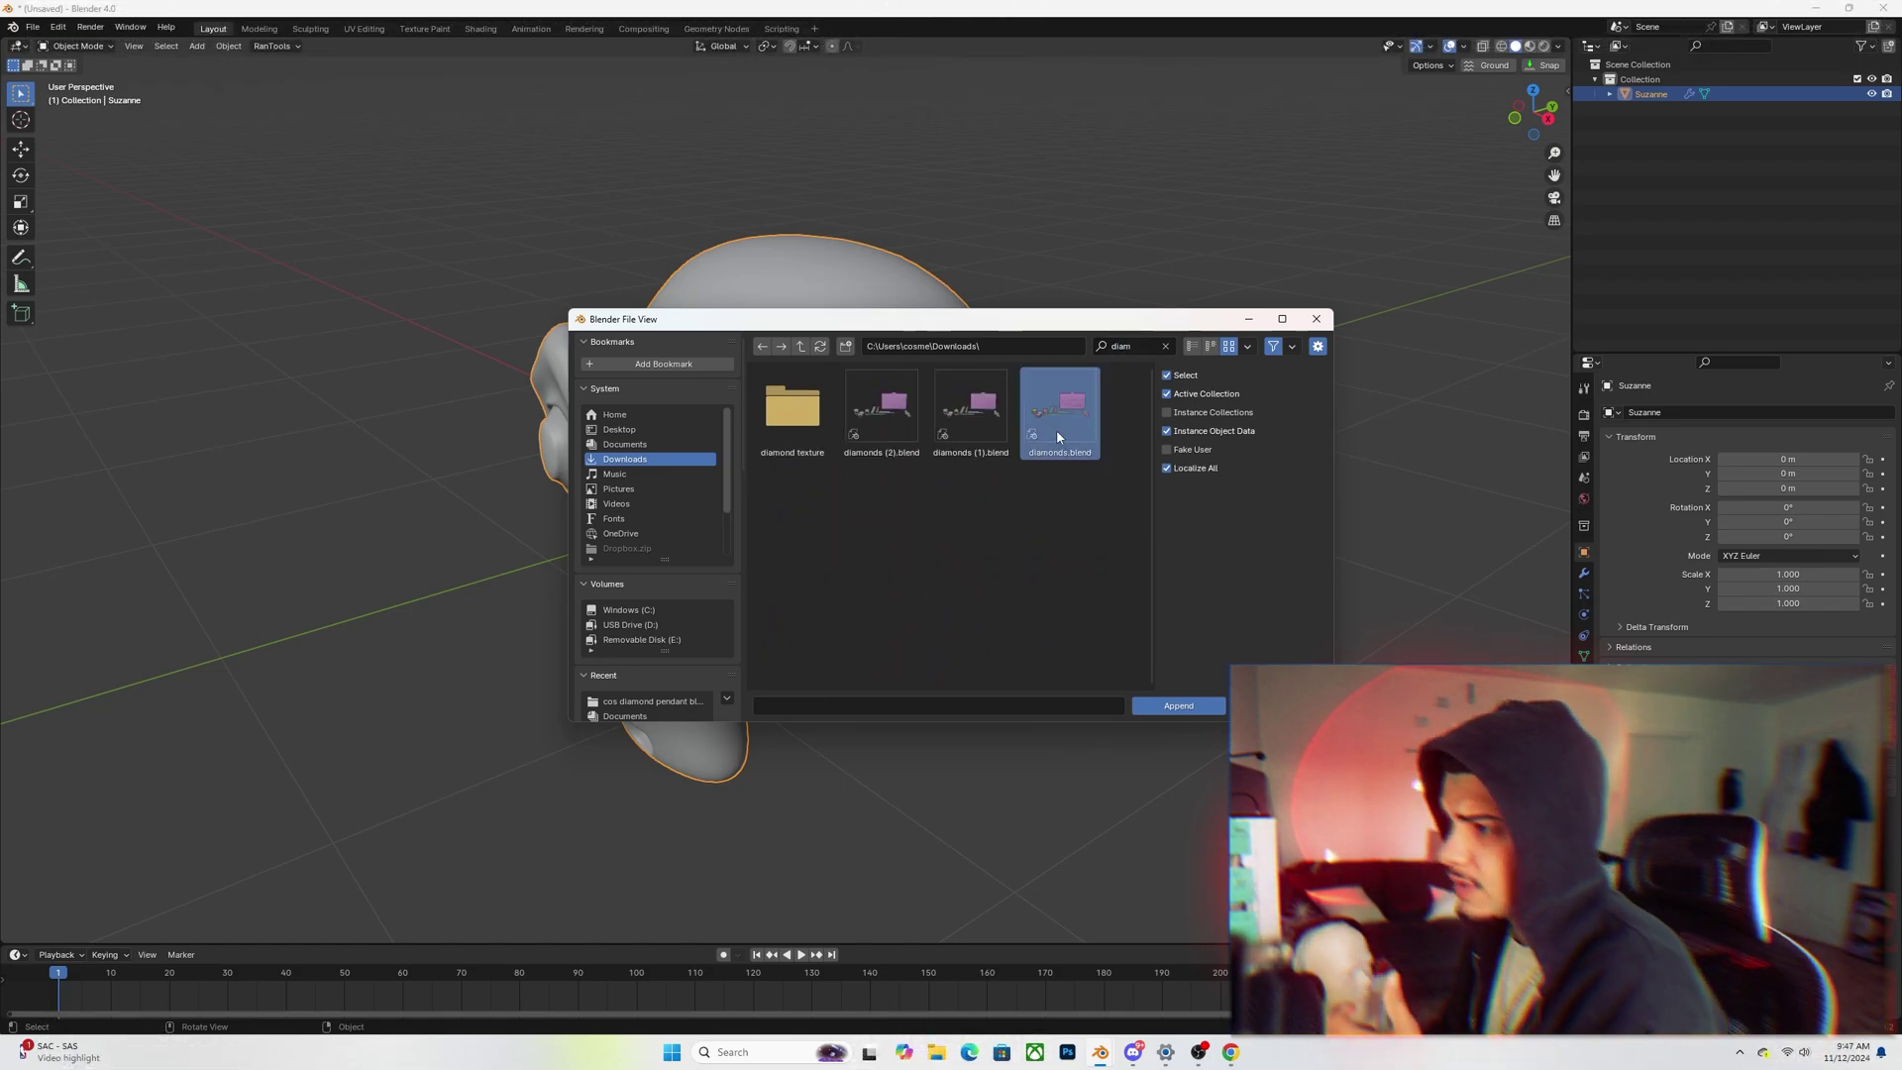
double_click(1056, 430)
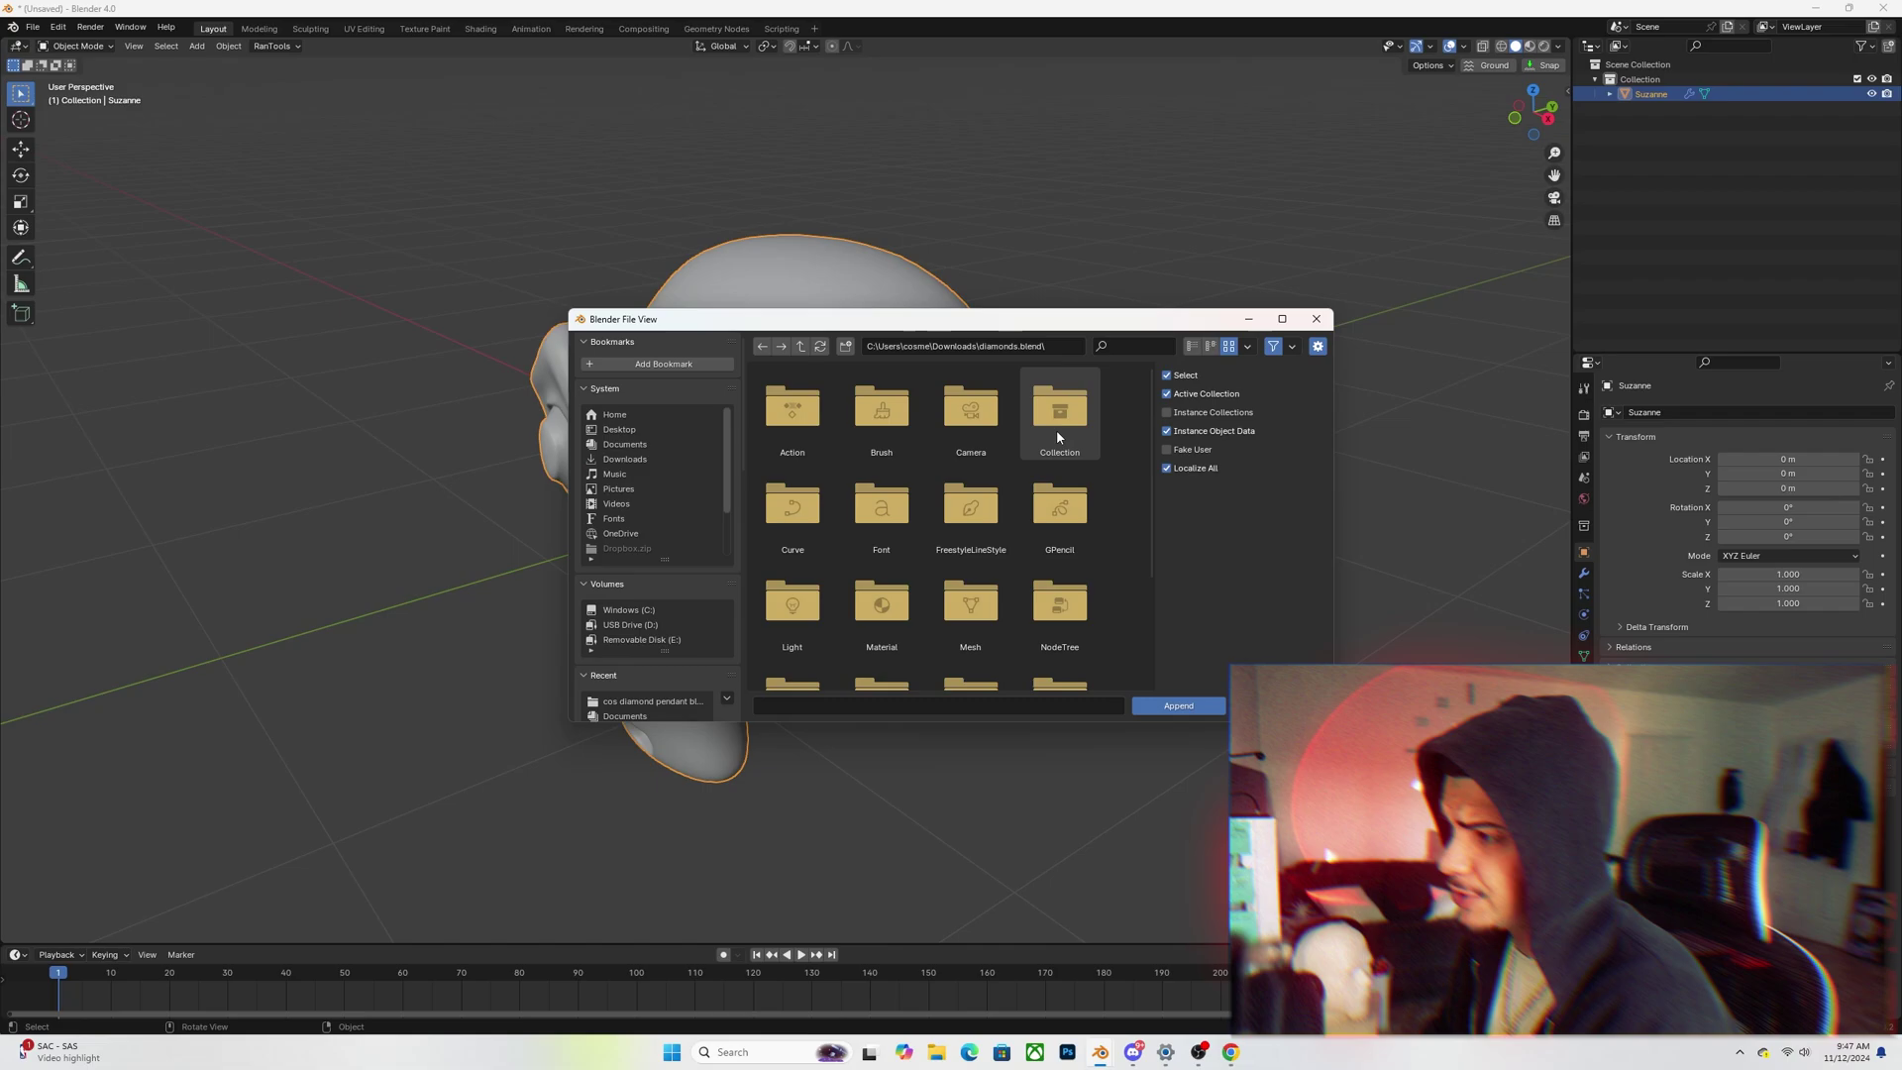
double_click(888, 602)
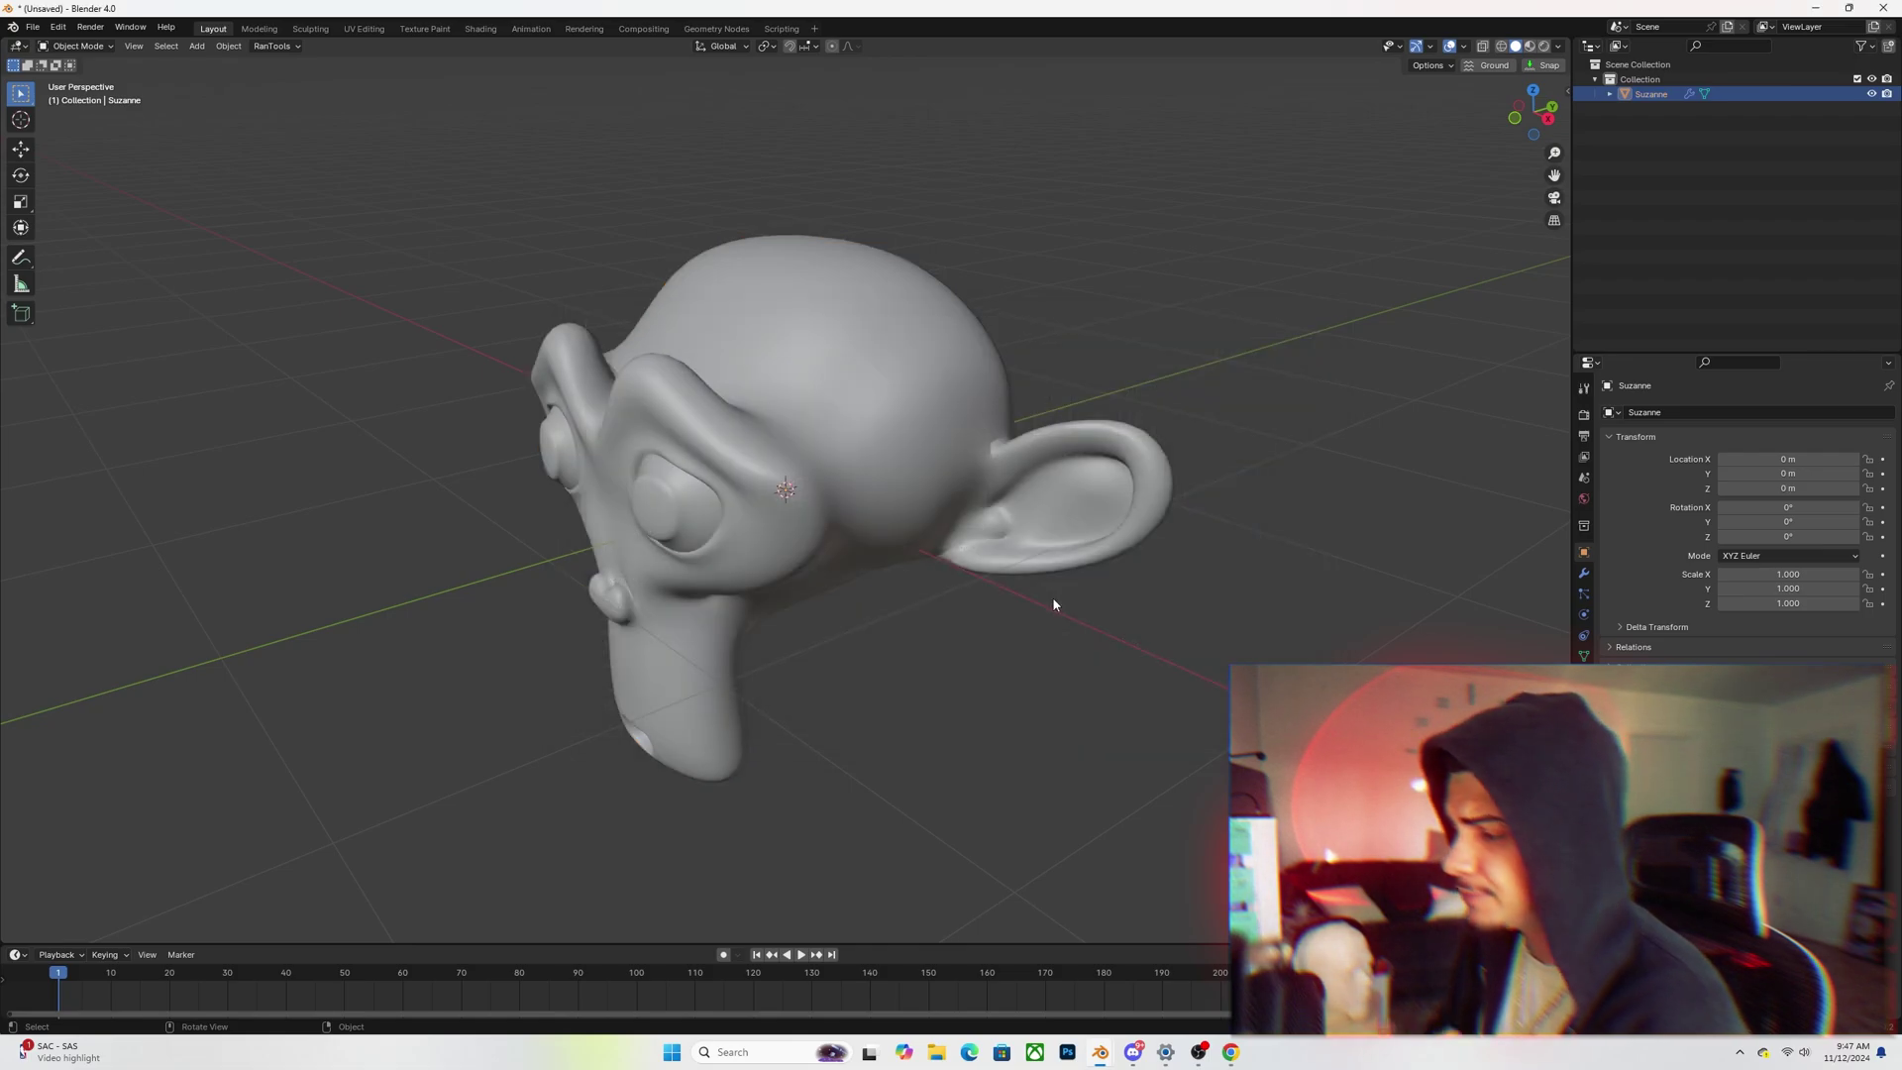
- Select Suzanne and assign the round diamond material in the Material tab
click(871, 513)
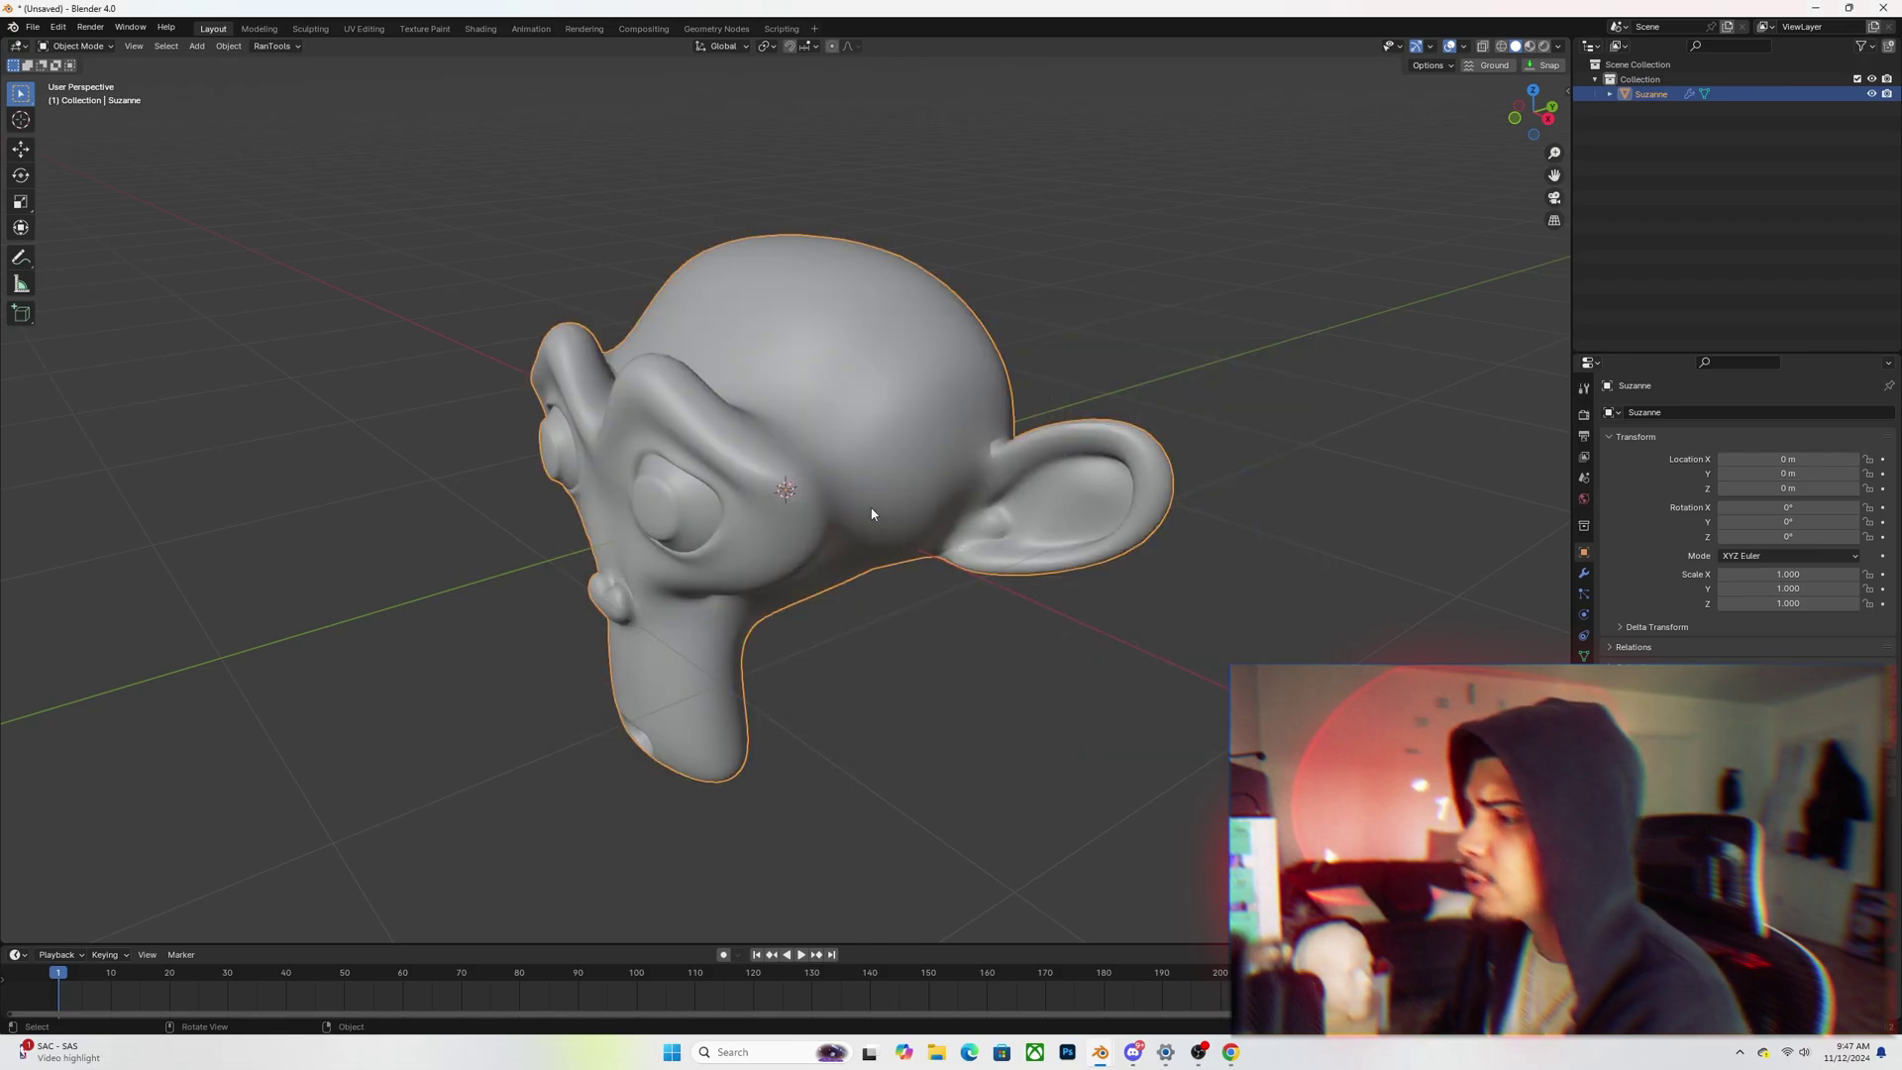
click(1243, 569)
click(1058, 540)
click(1424, 552)
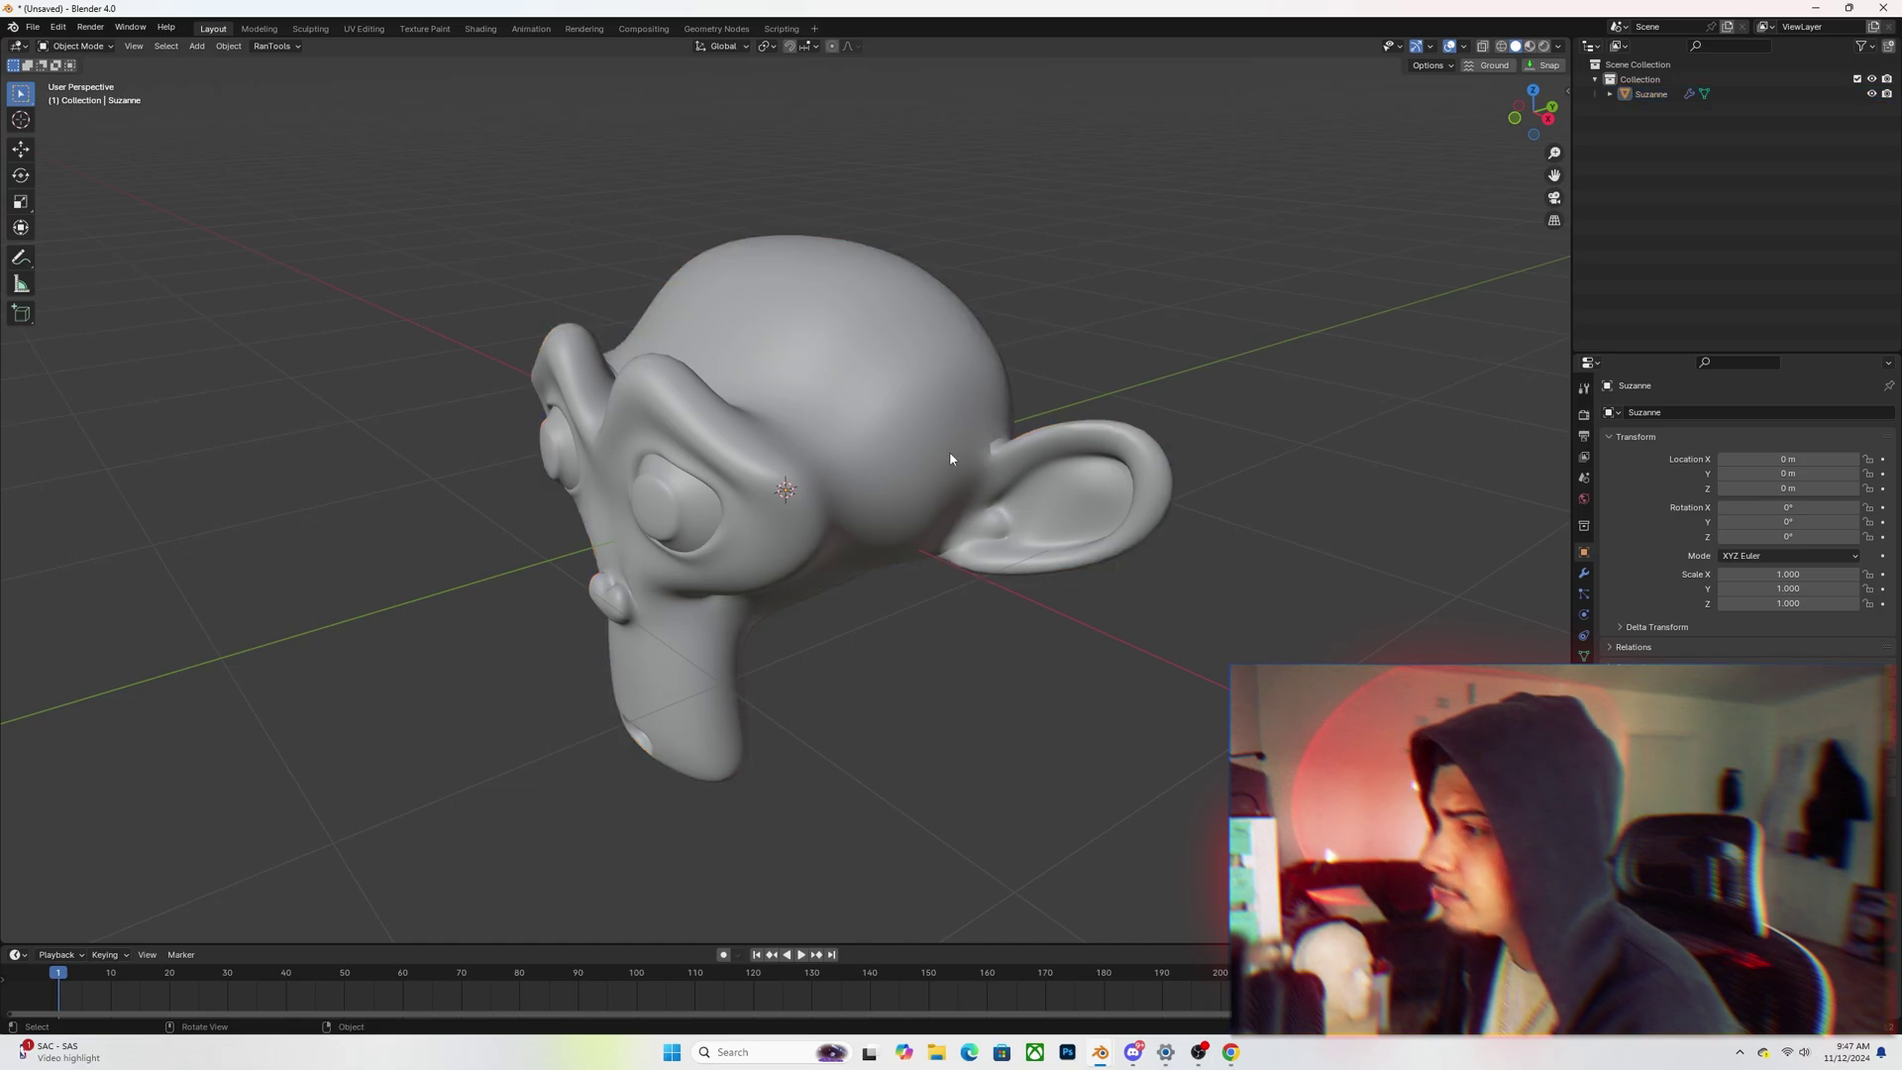
click(905, 434)
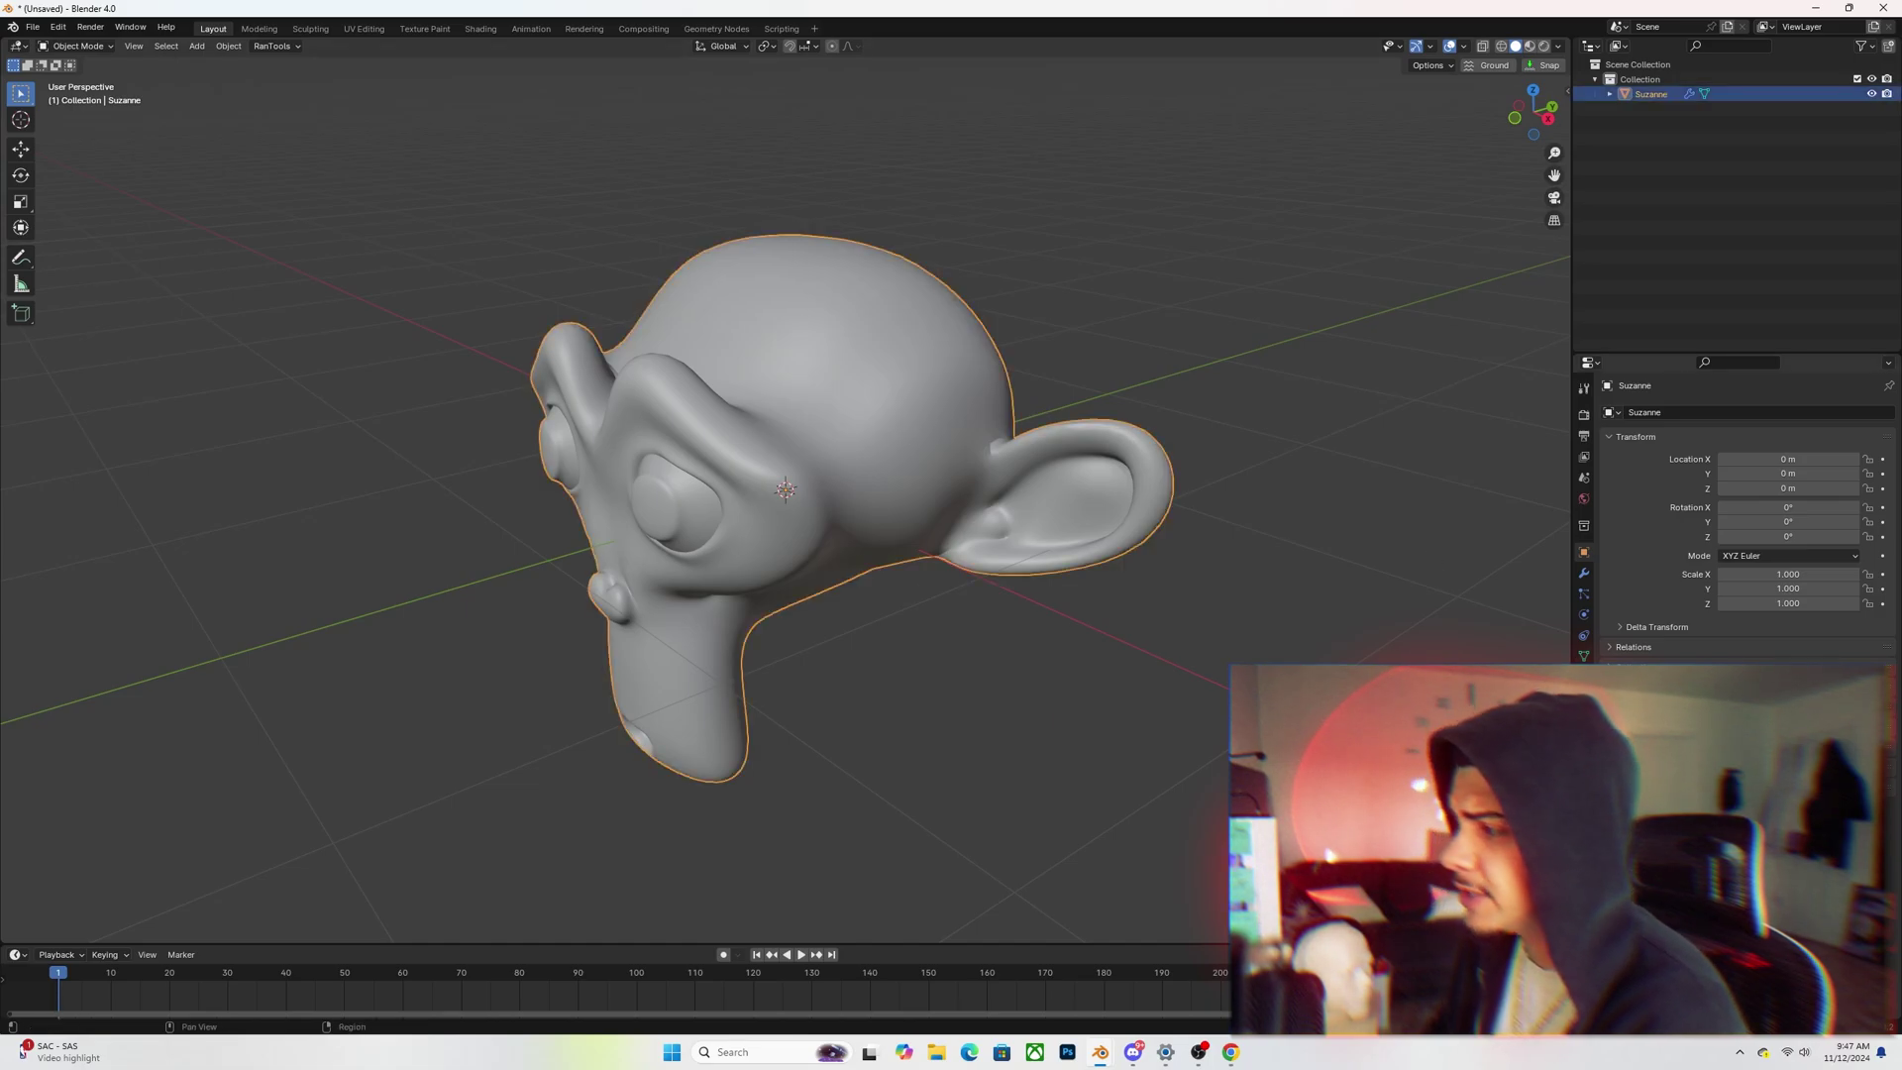
click(1584, 676)
click(1610, 476)
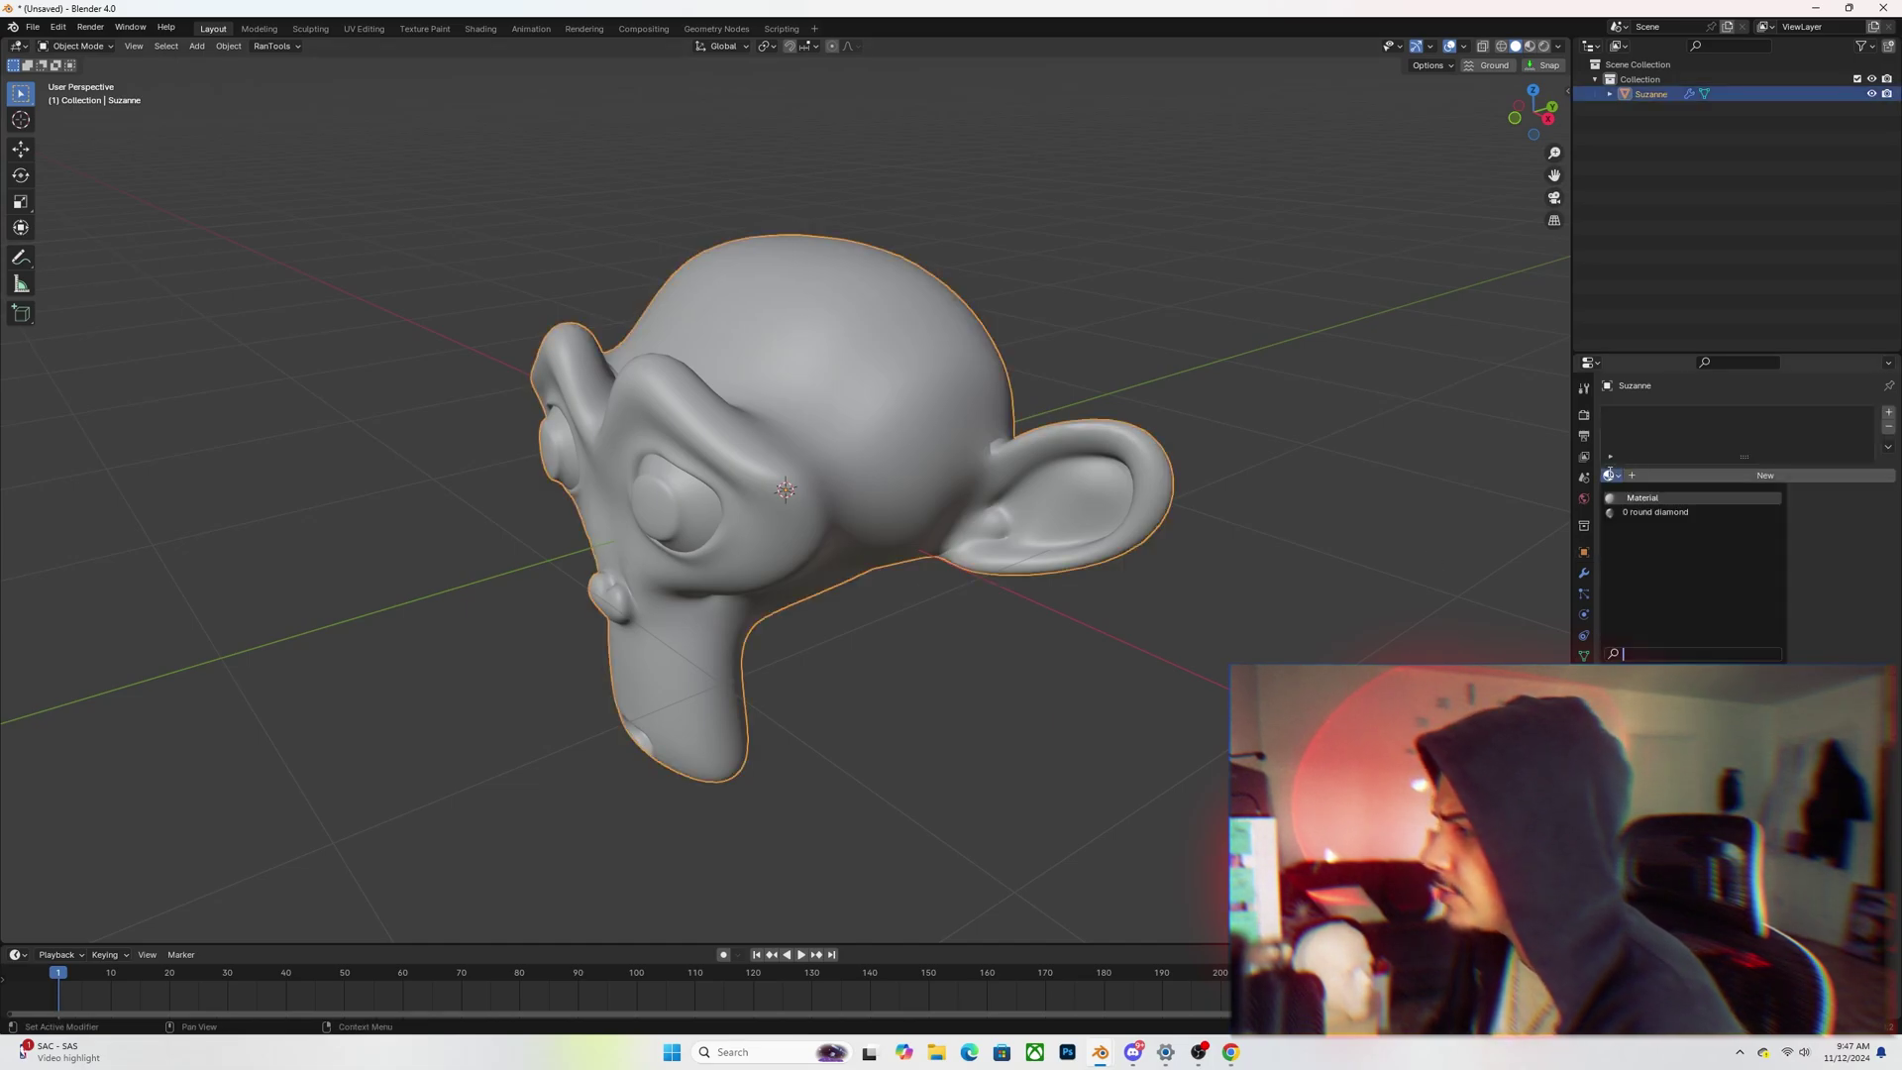
click(1653, 513)
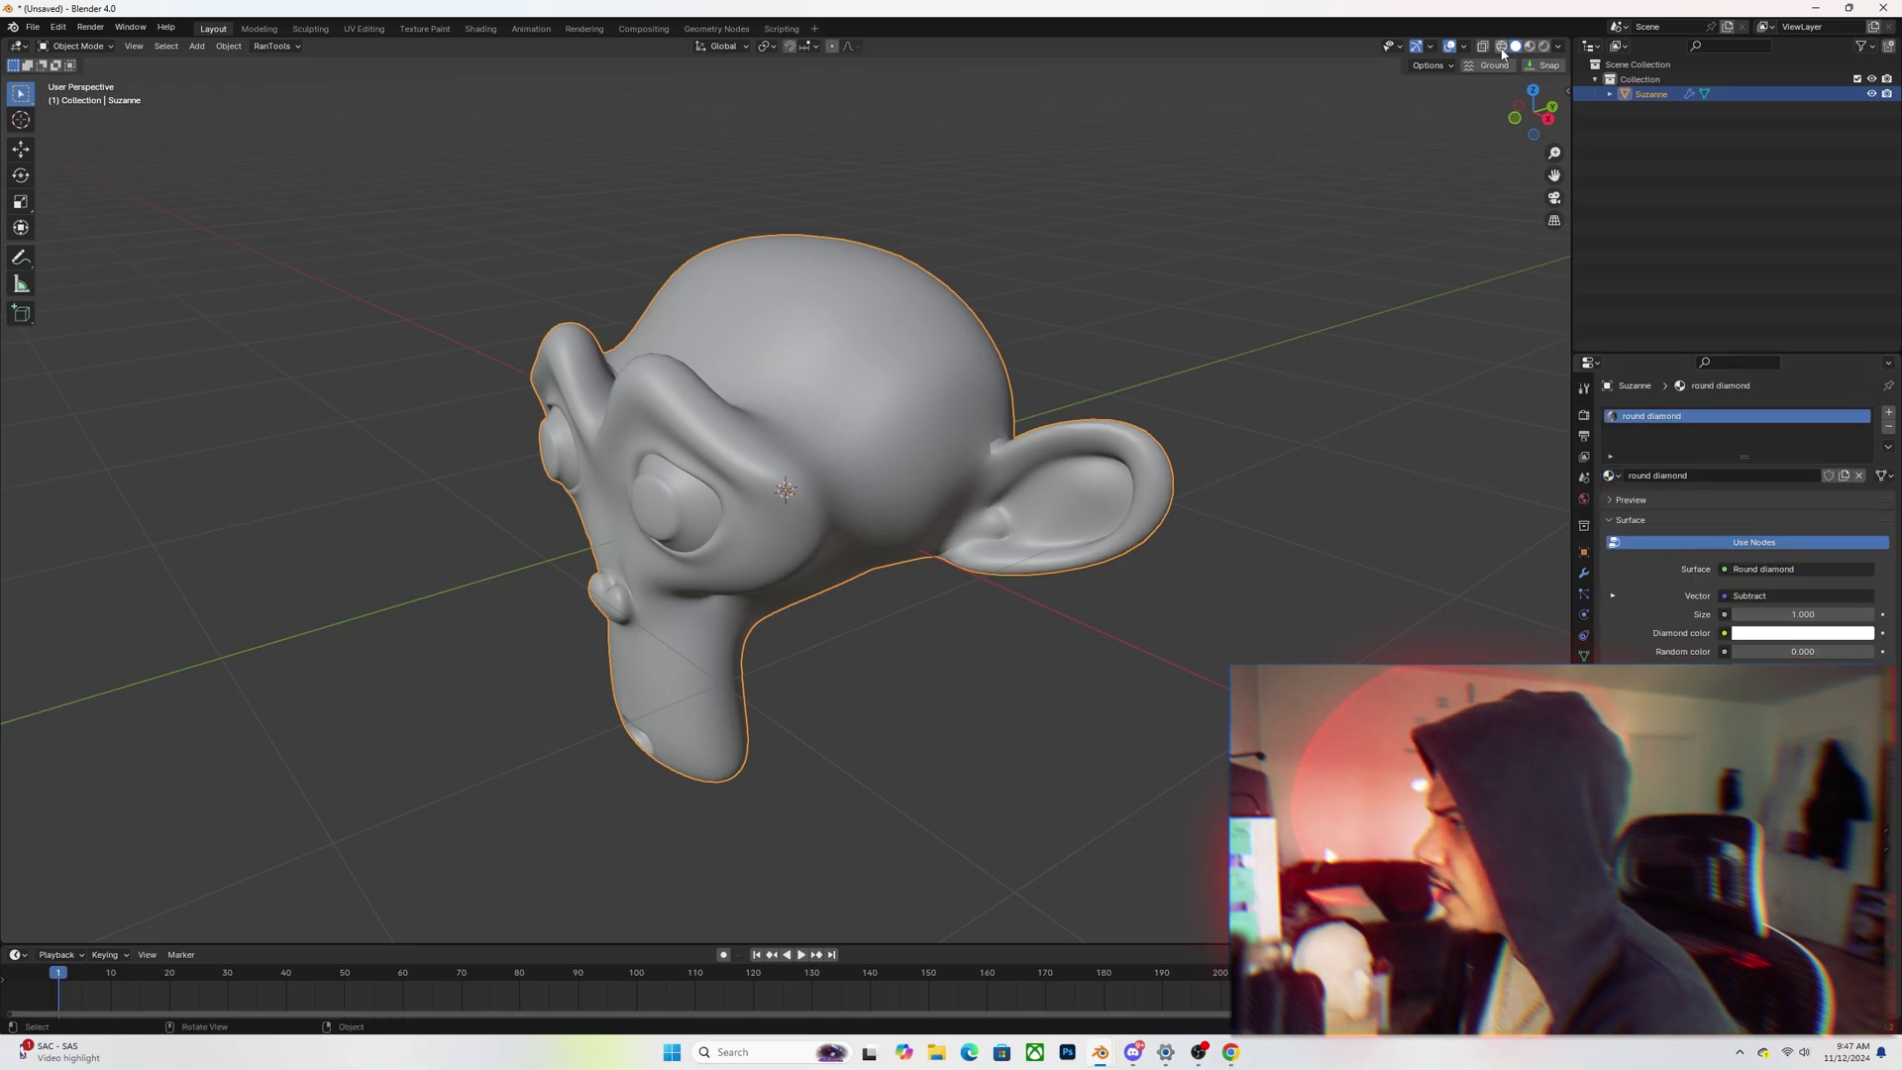
- Switch to Material Preview and view Suzanne's diamond material from the front
click(1530, 47)
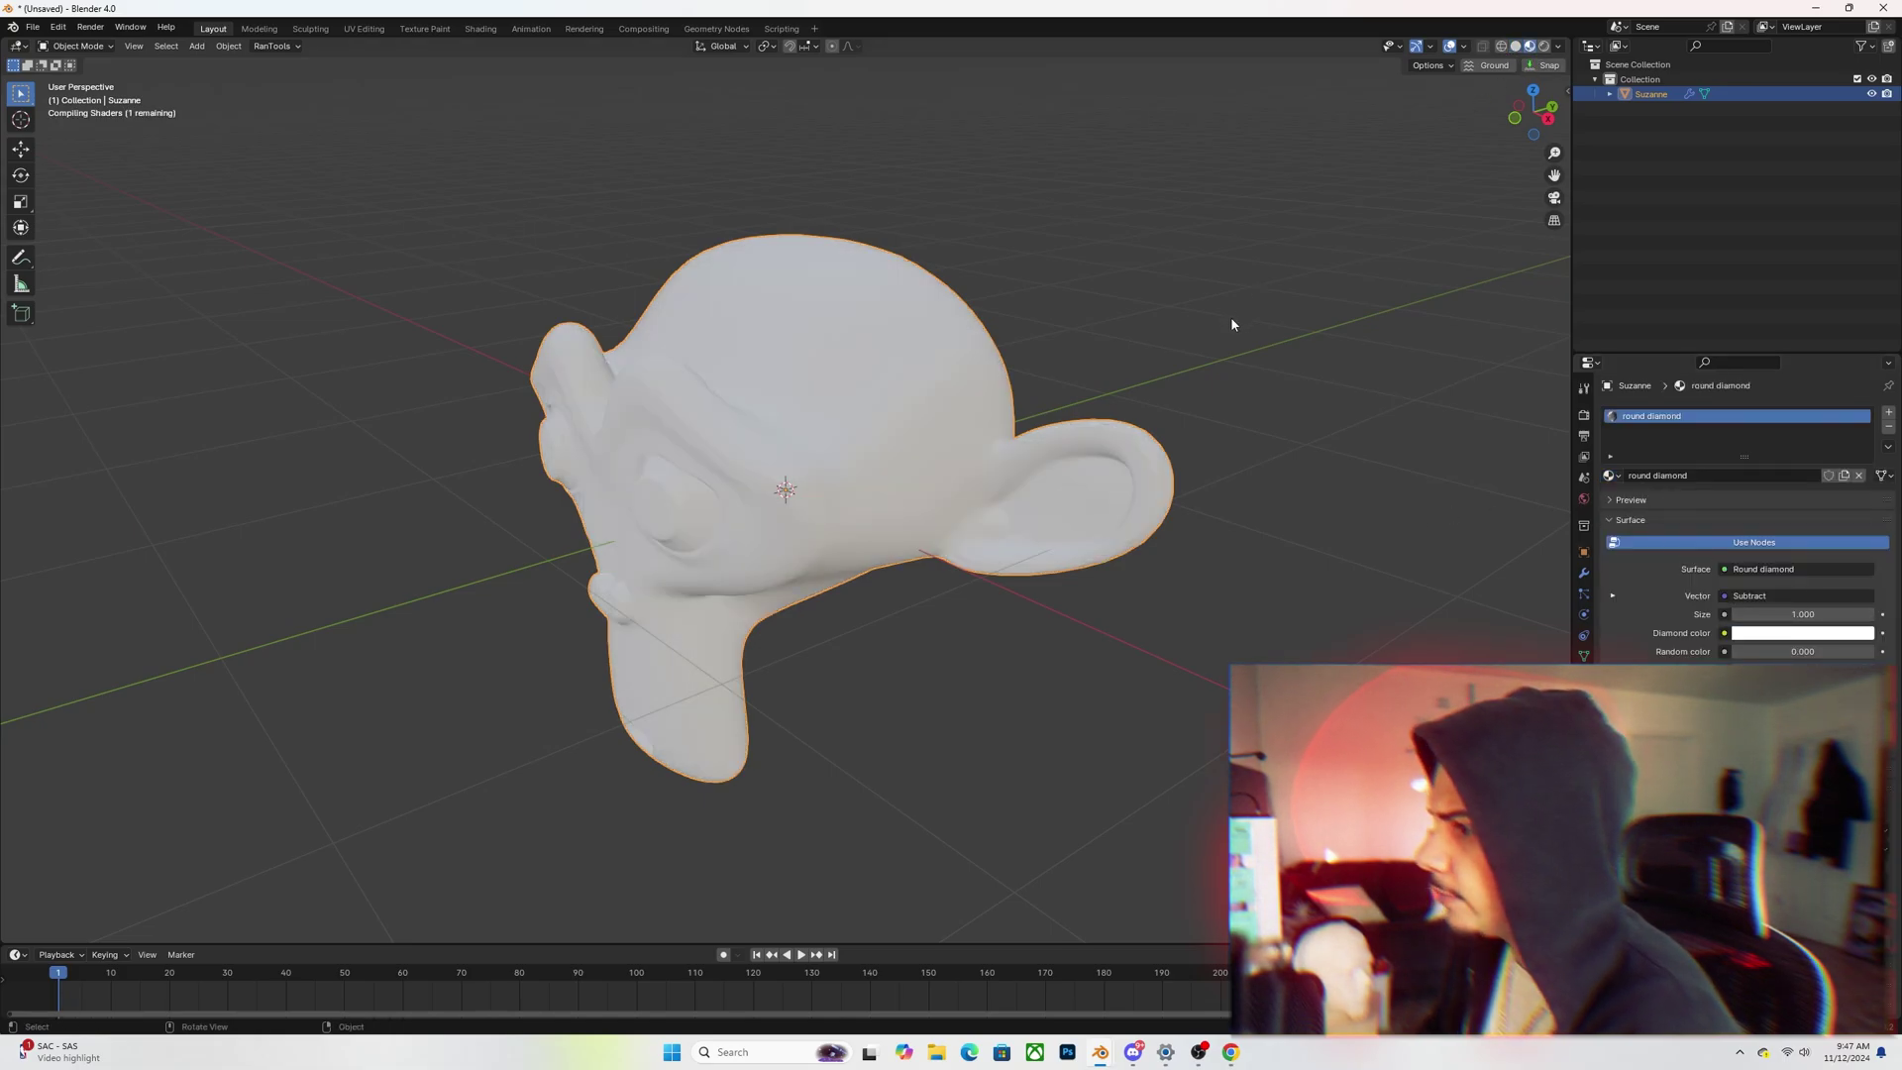
click(1233, 325)
middle_drag(1233, 325, 1090, 376)
scroll(1139, 374, down, 3)
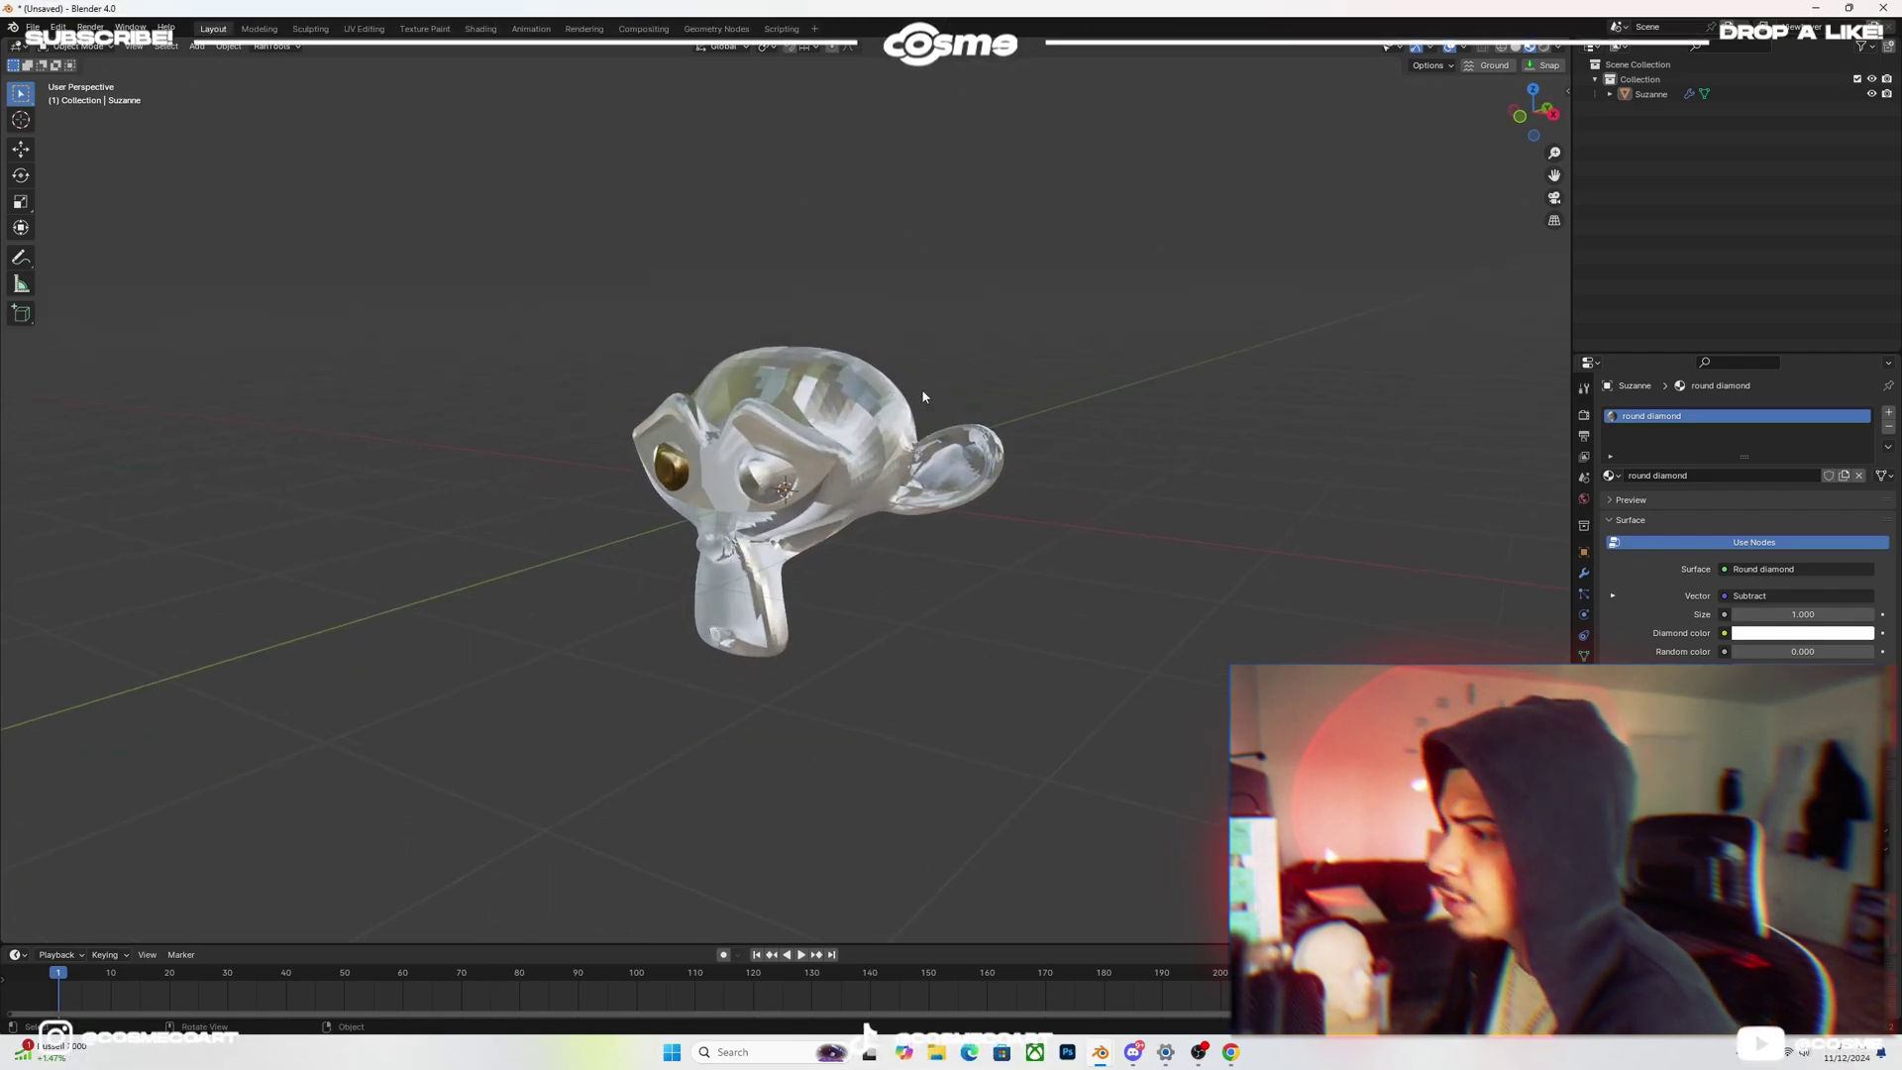
click(890, 402)
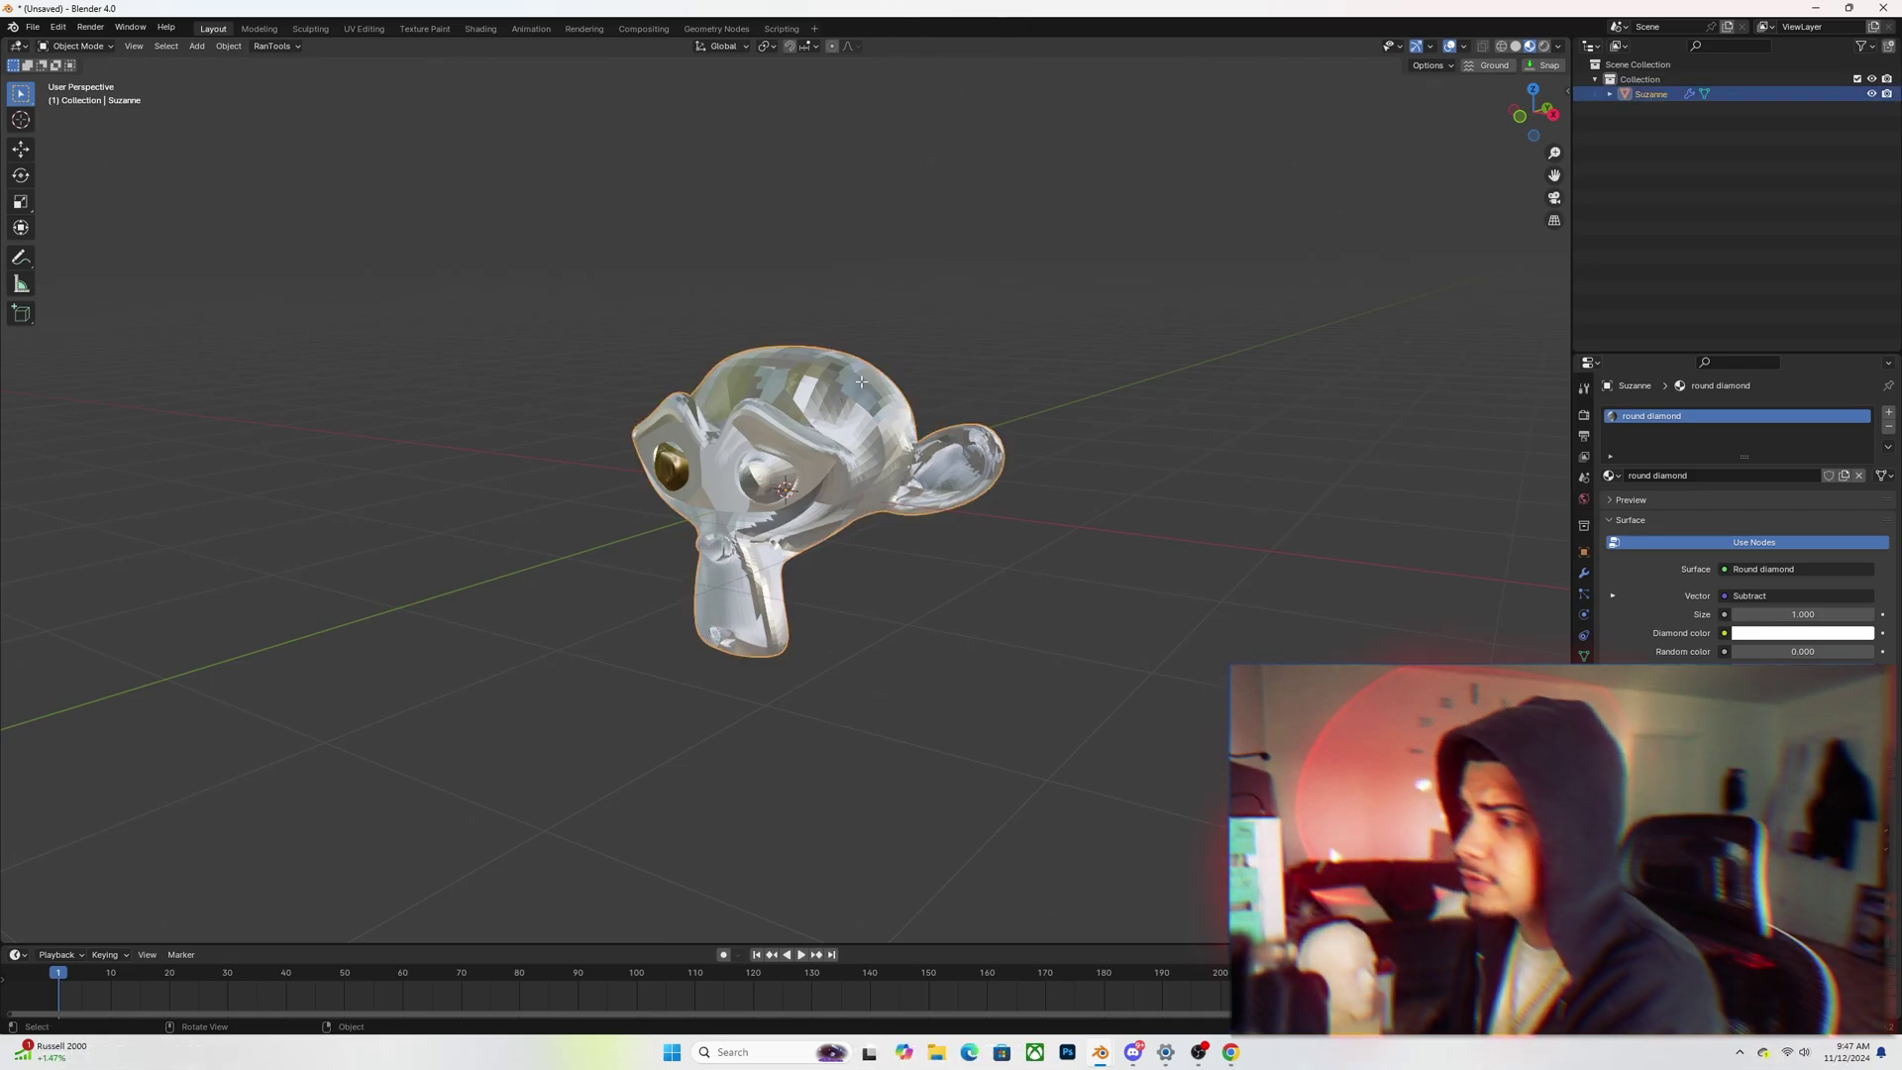
- Unwrap all of Suzanne's faces with Smart UV Project in Edit Mode, then return to Object Mode
key(Tab)
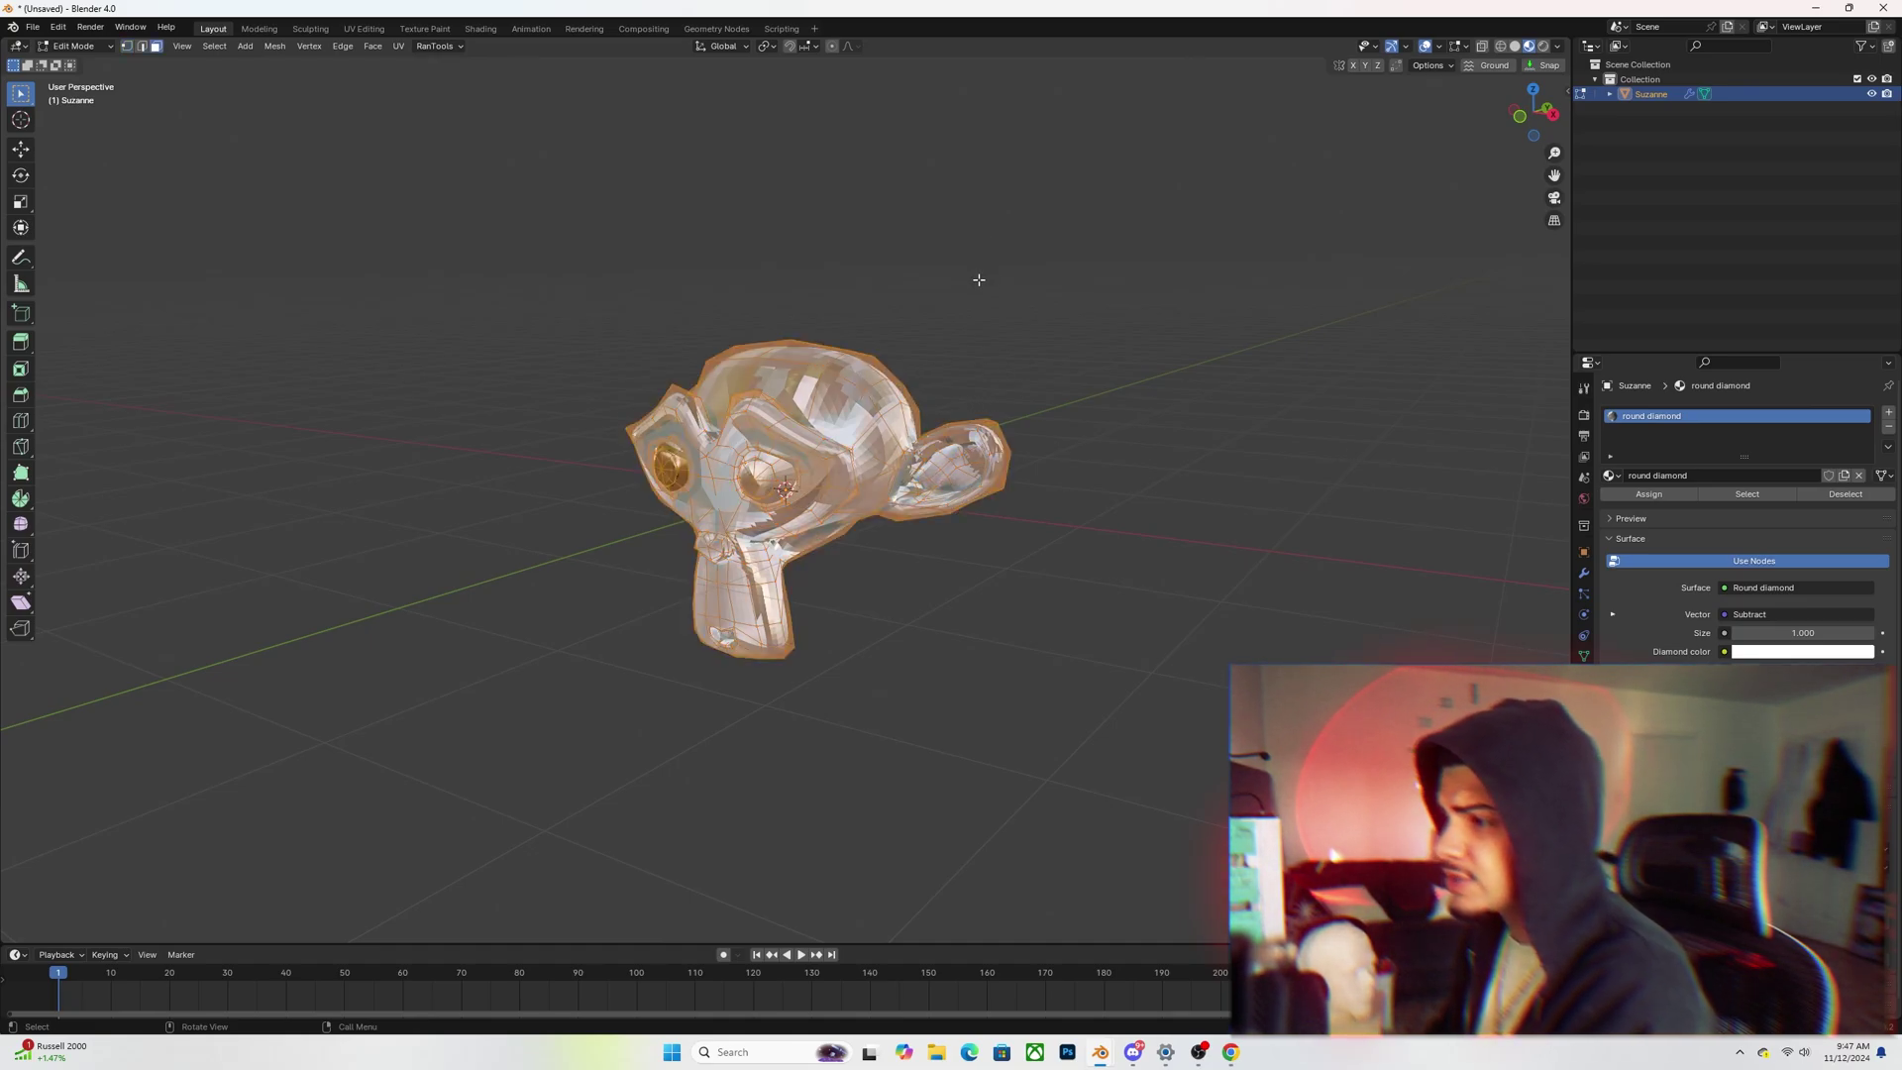
right_click(844, 394)
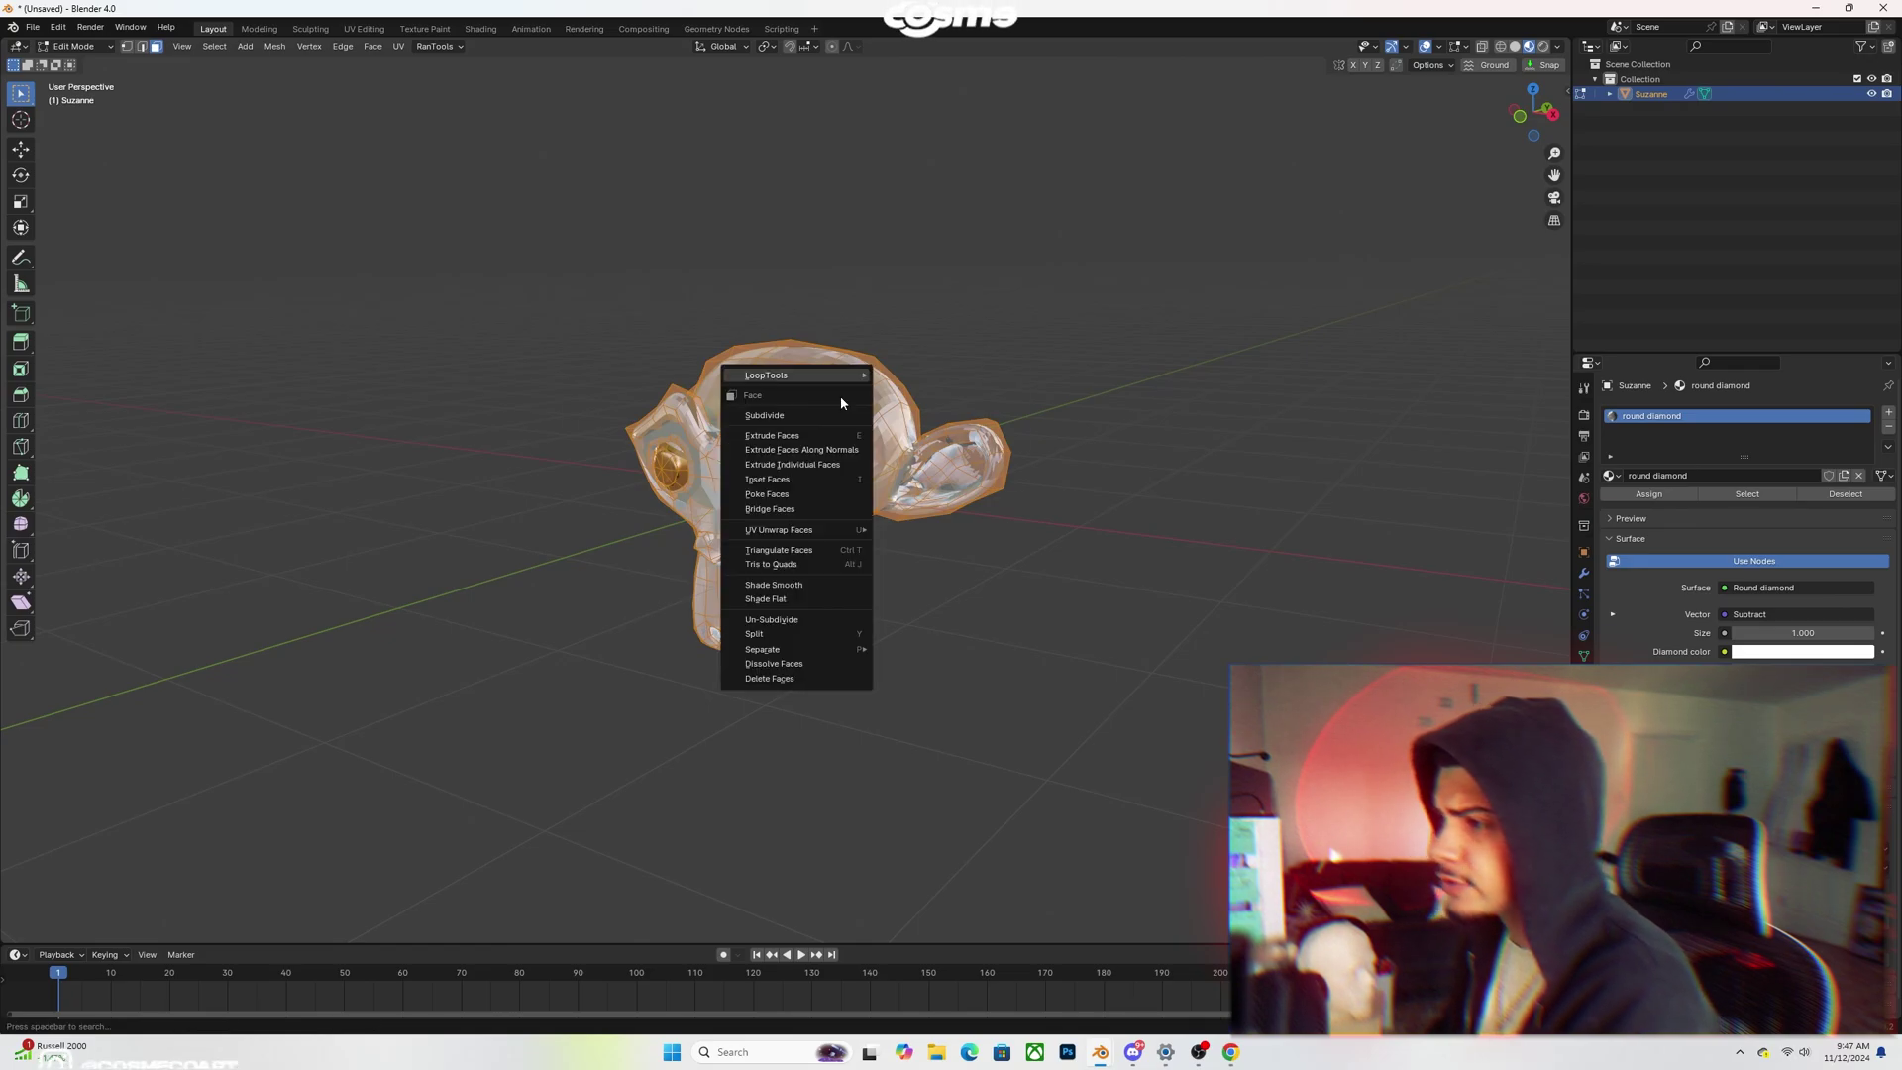
mouse_move(823, 531)
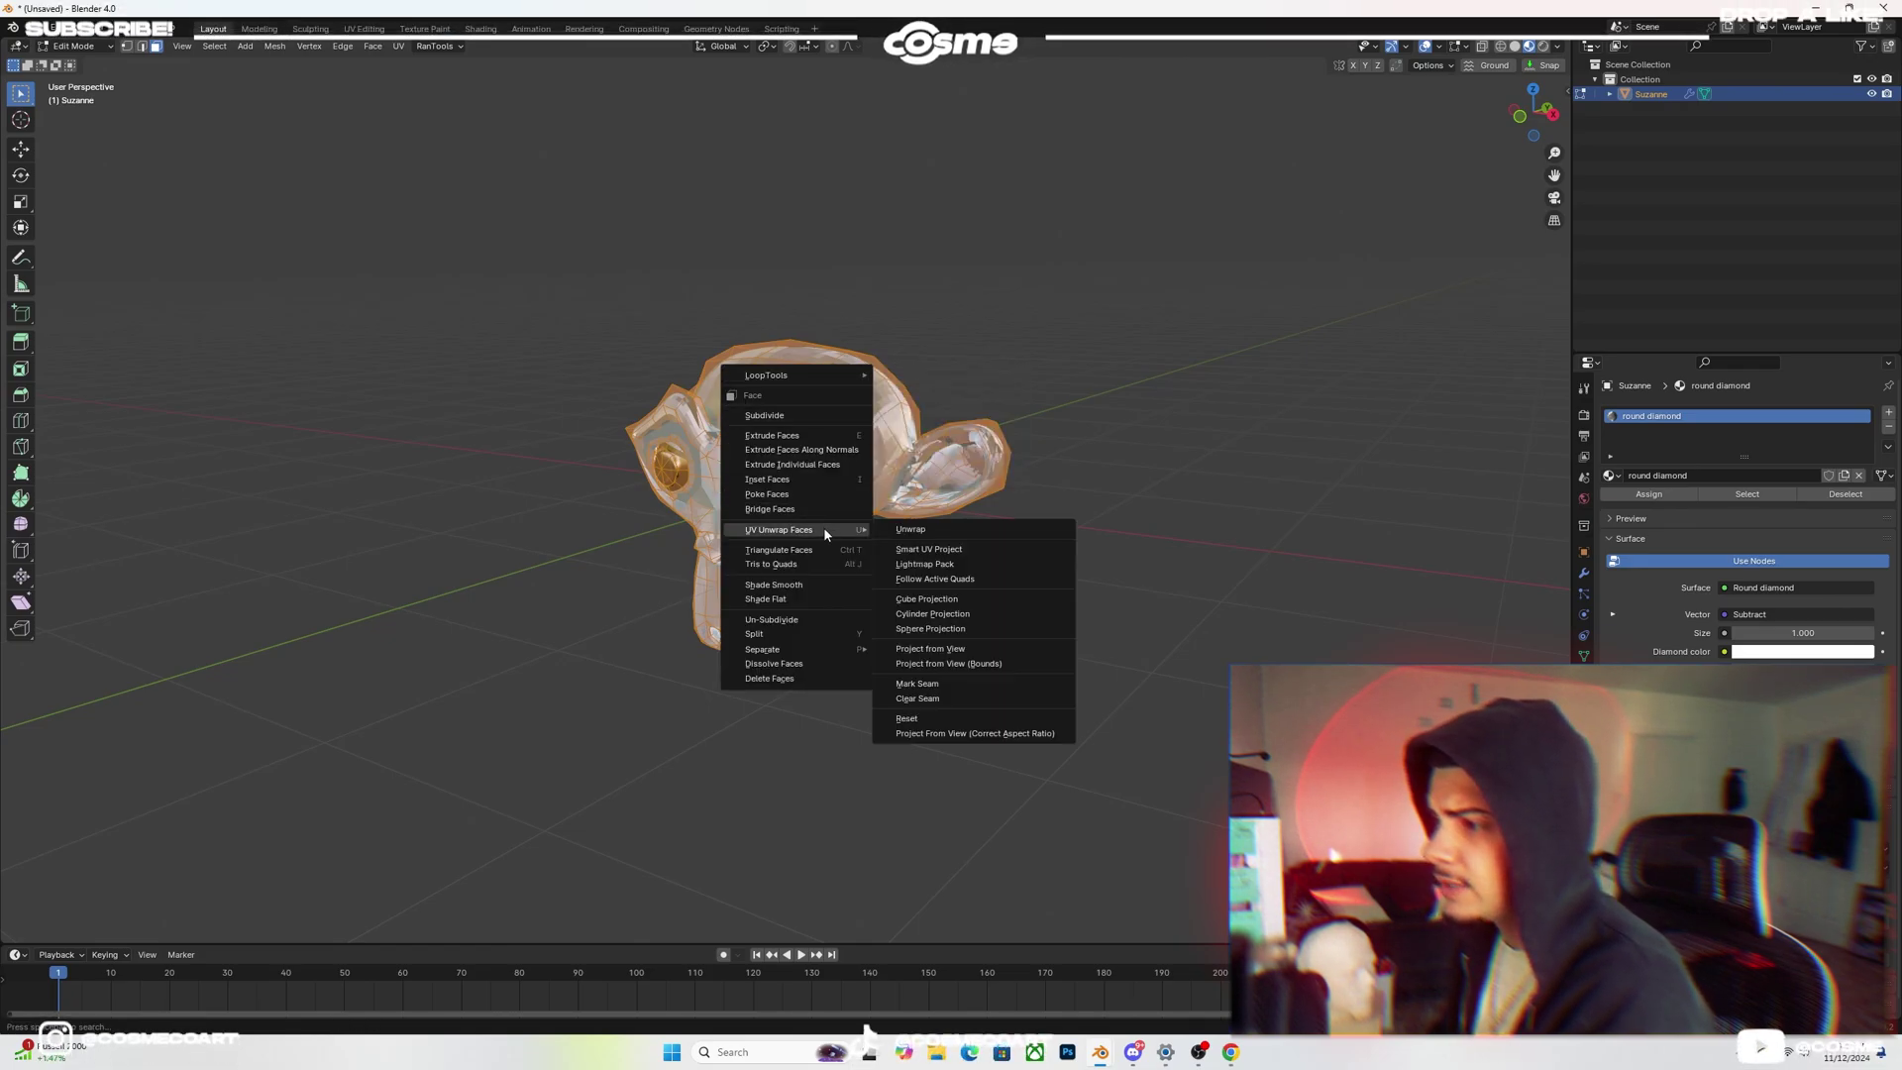
click(942, 550)
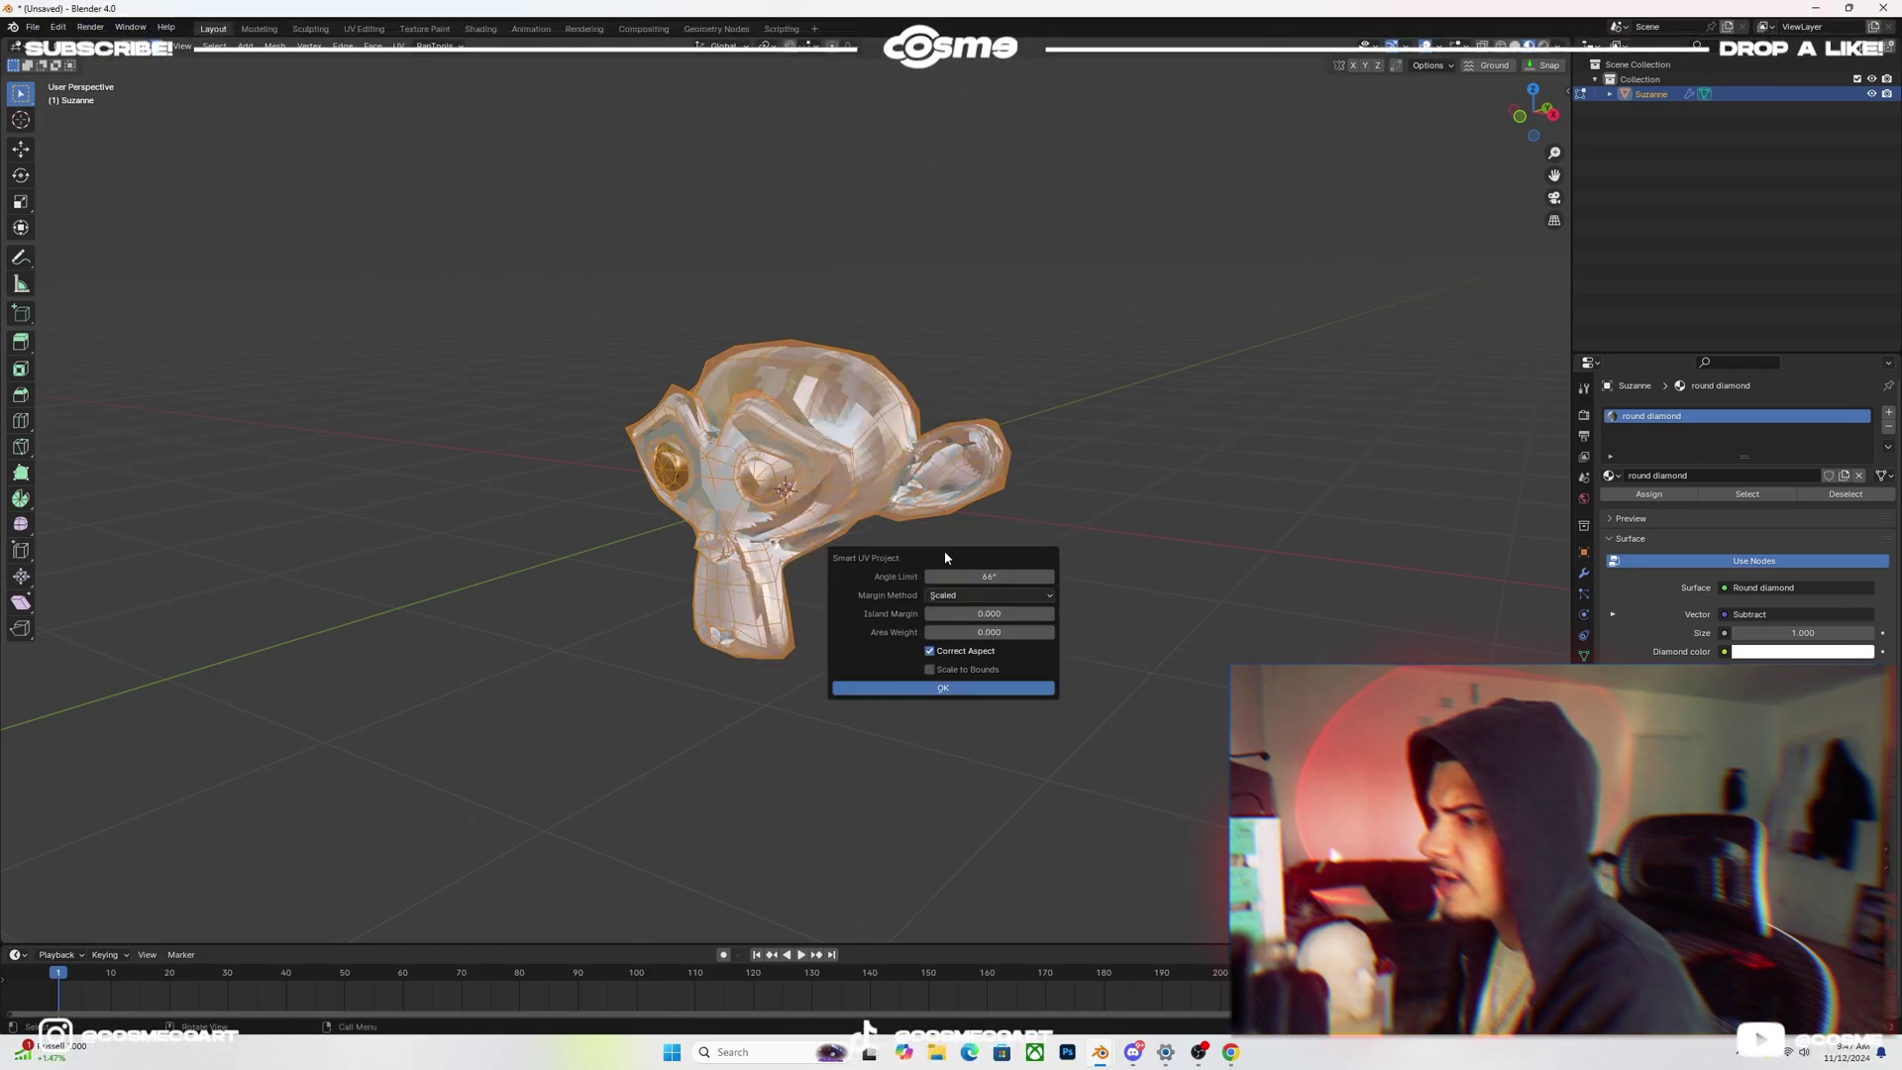
click(982, 689)
key(Tab)
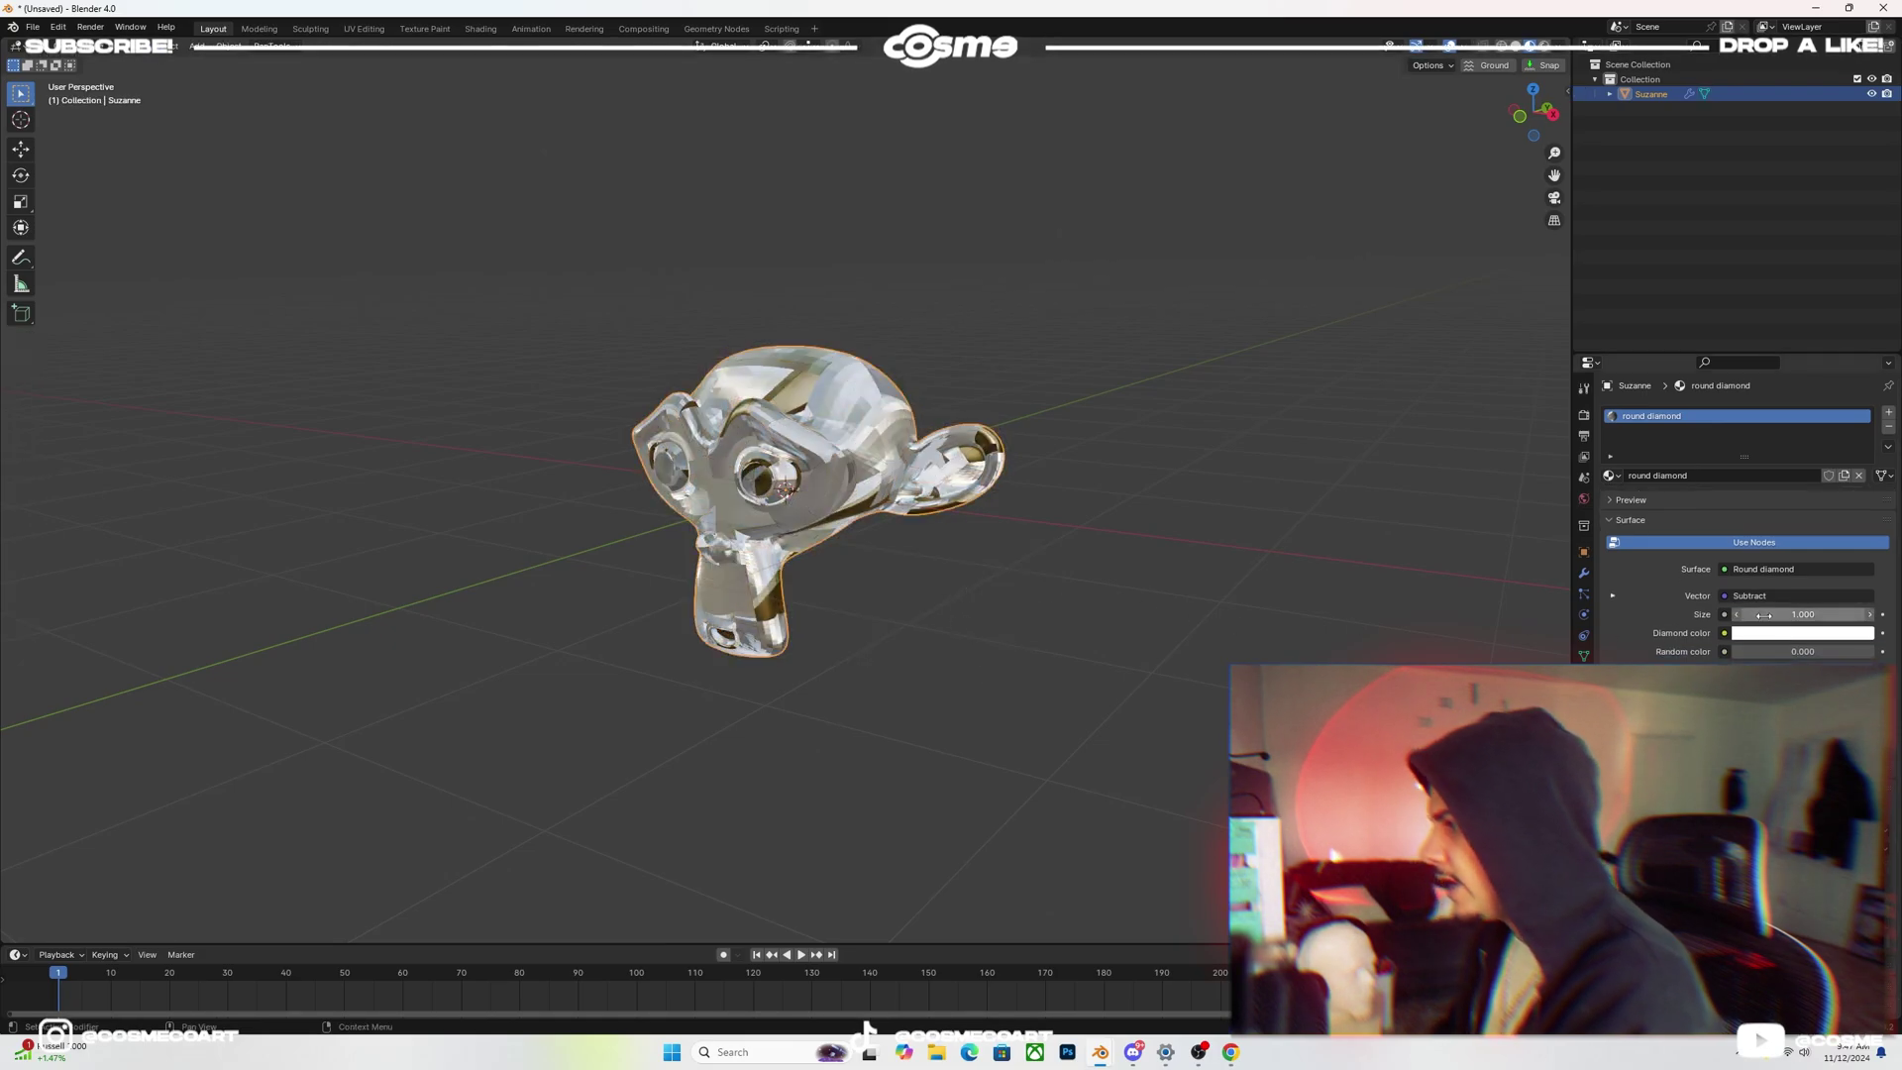
- Raise the diamond Size to 92.1 and try red, yellow and green diamond colours
drag(1769, 619, 1900, 619)
drag(1777, 614, 1815, 614)
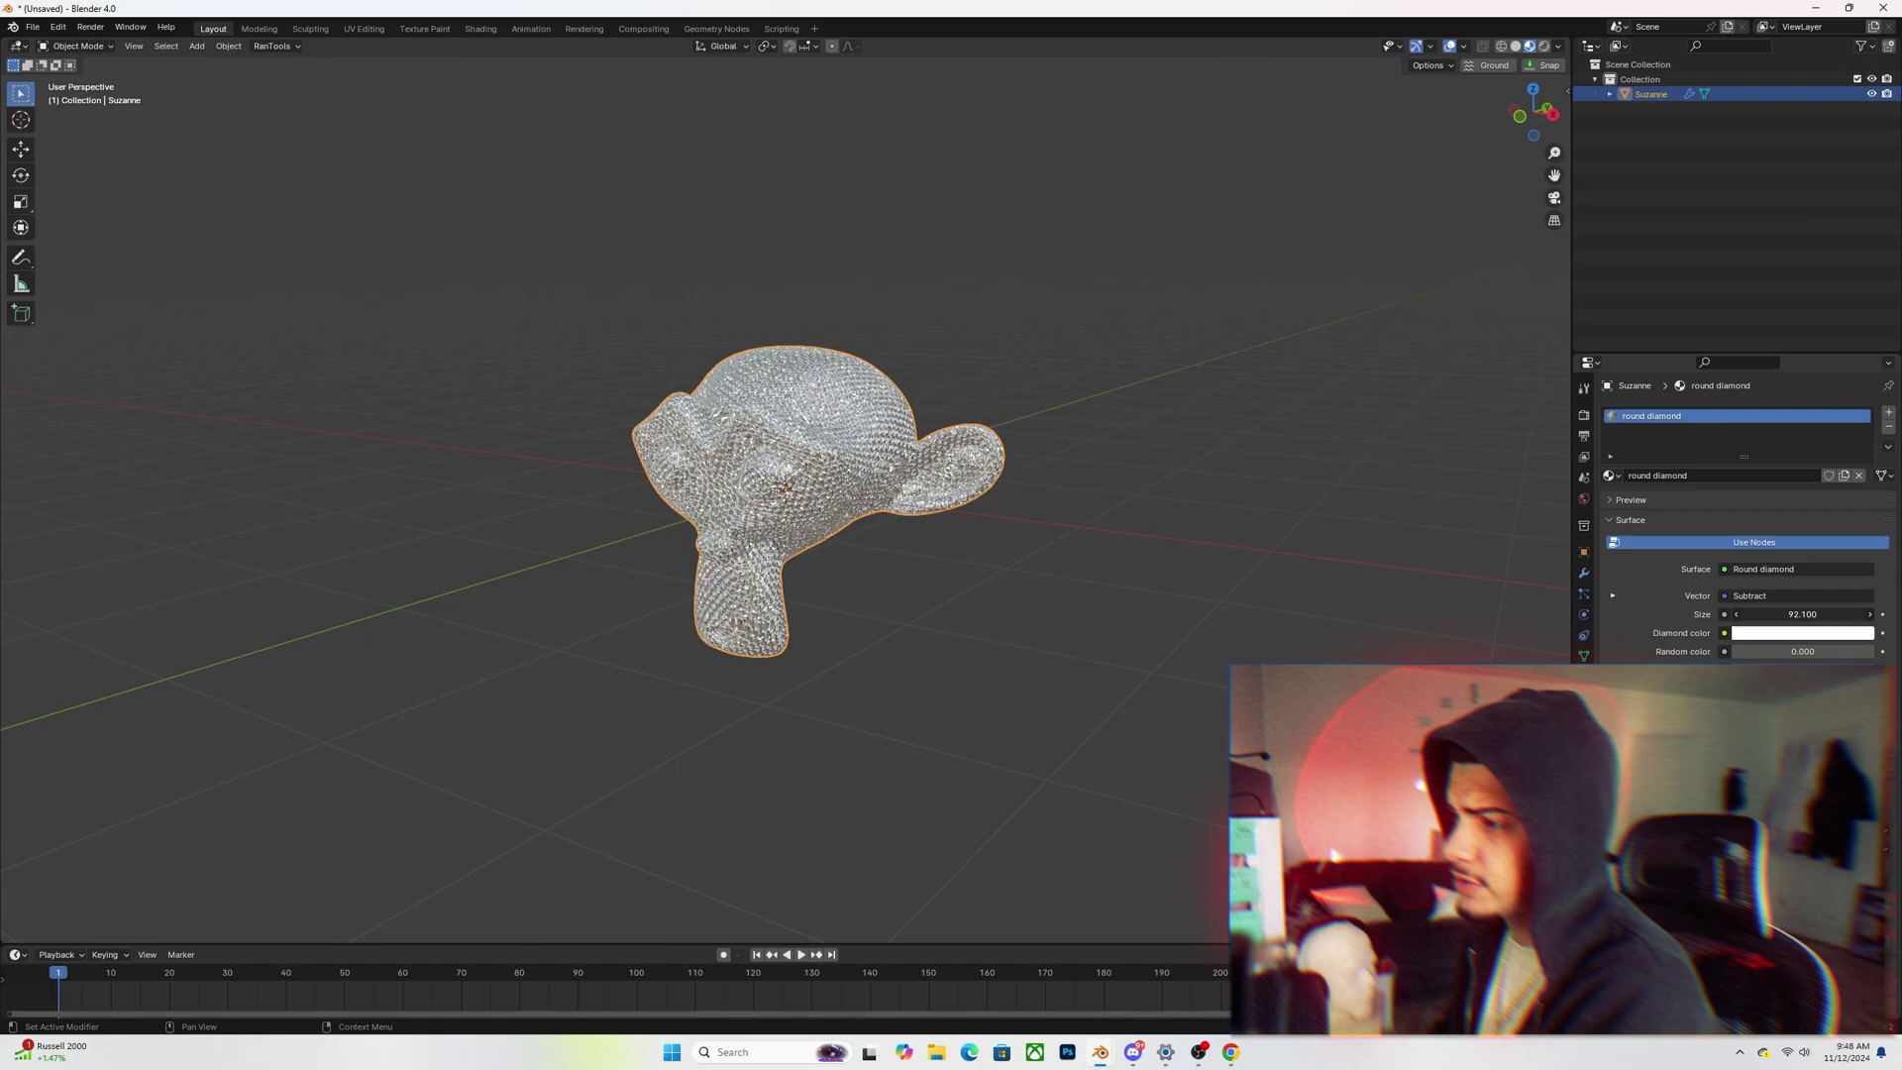
middle_drag(860, 545, 943, 539)
scroll(1162, 589, up, 2)
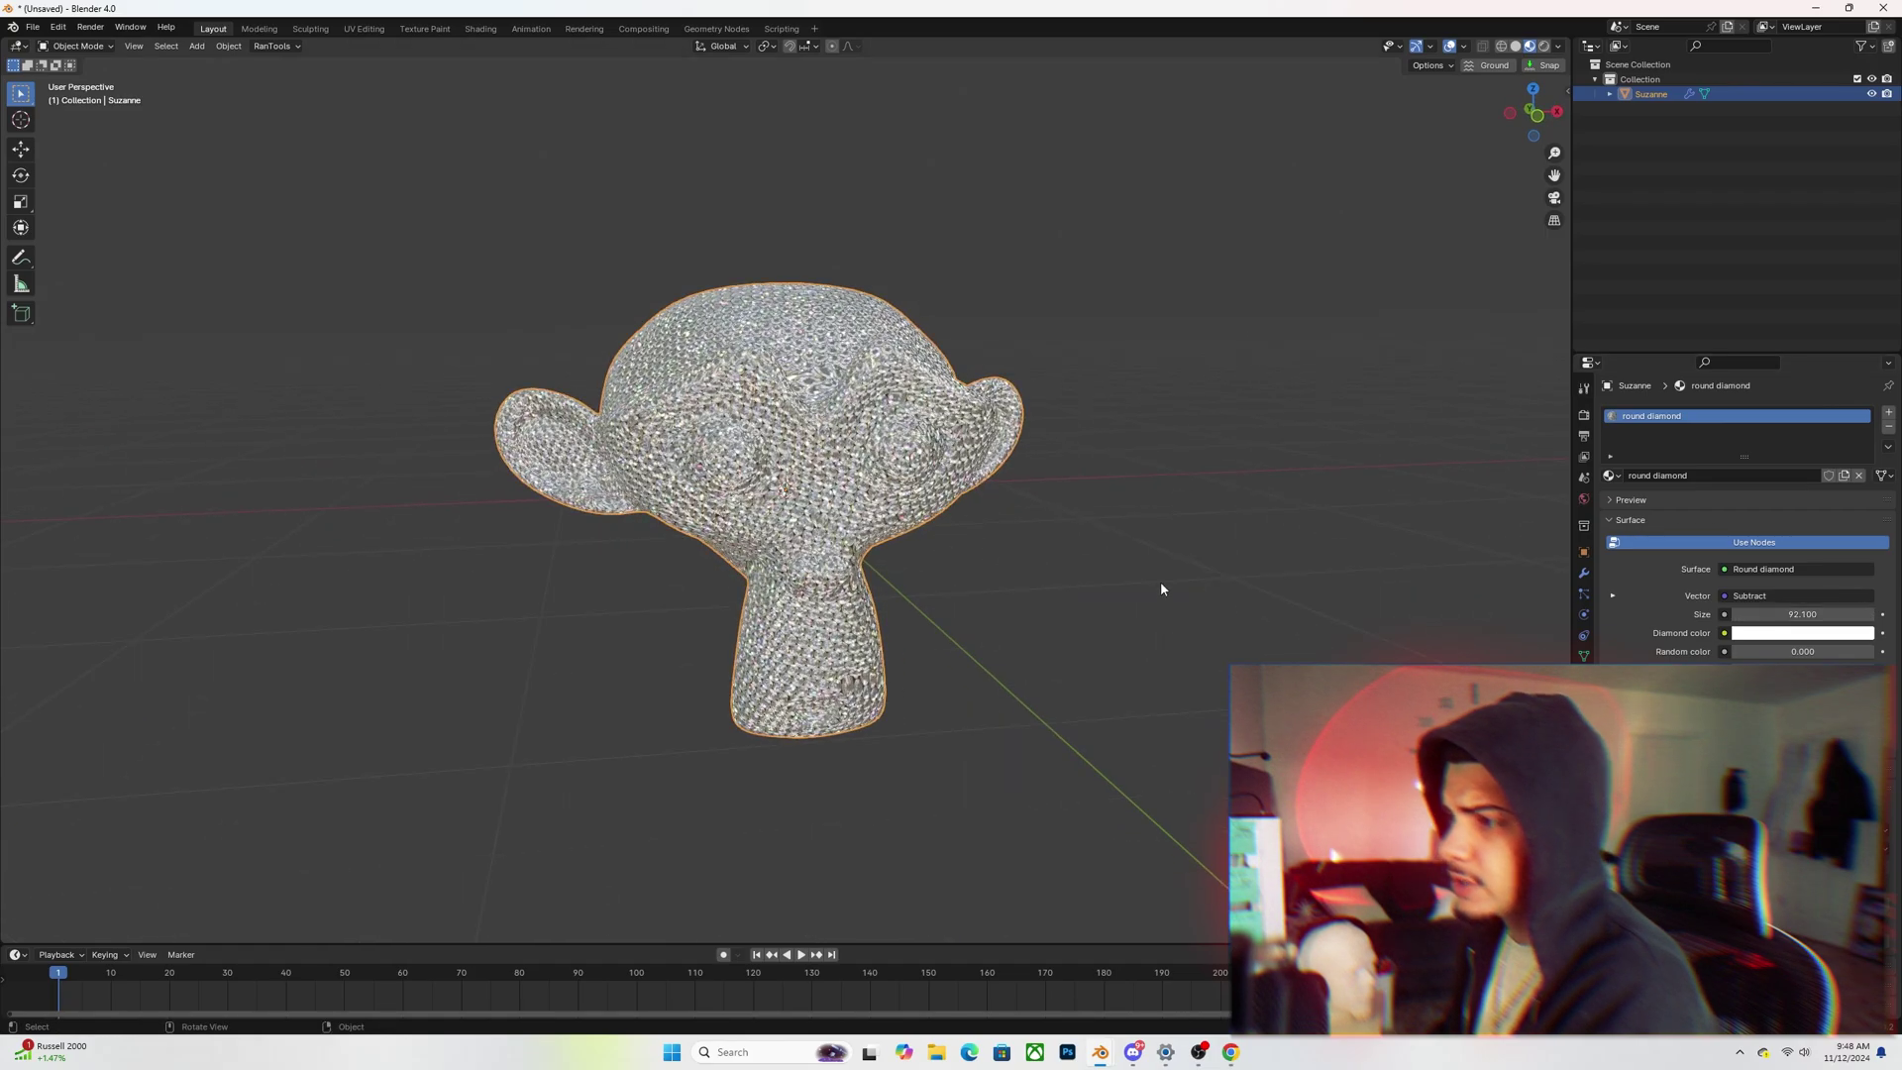
drag(1803, 614, 1803, 614)
click(1802, 632)
drag(1777, 483, 1792, 400)
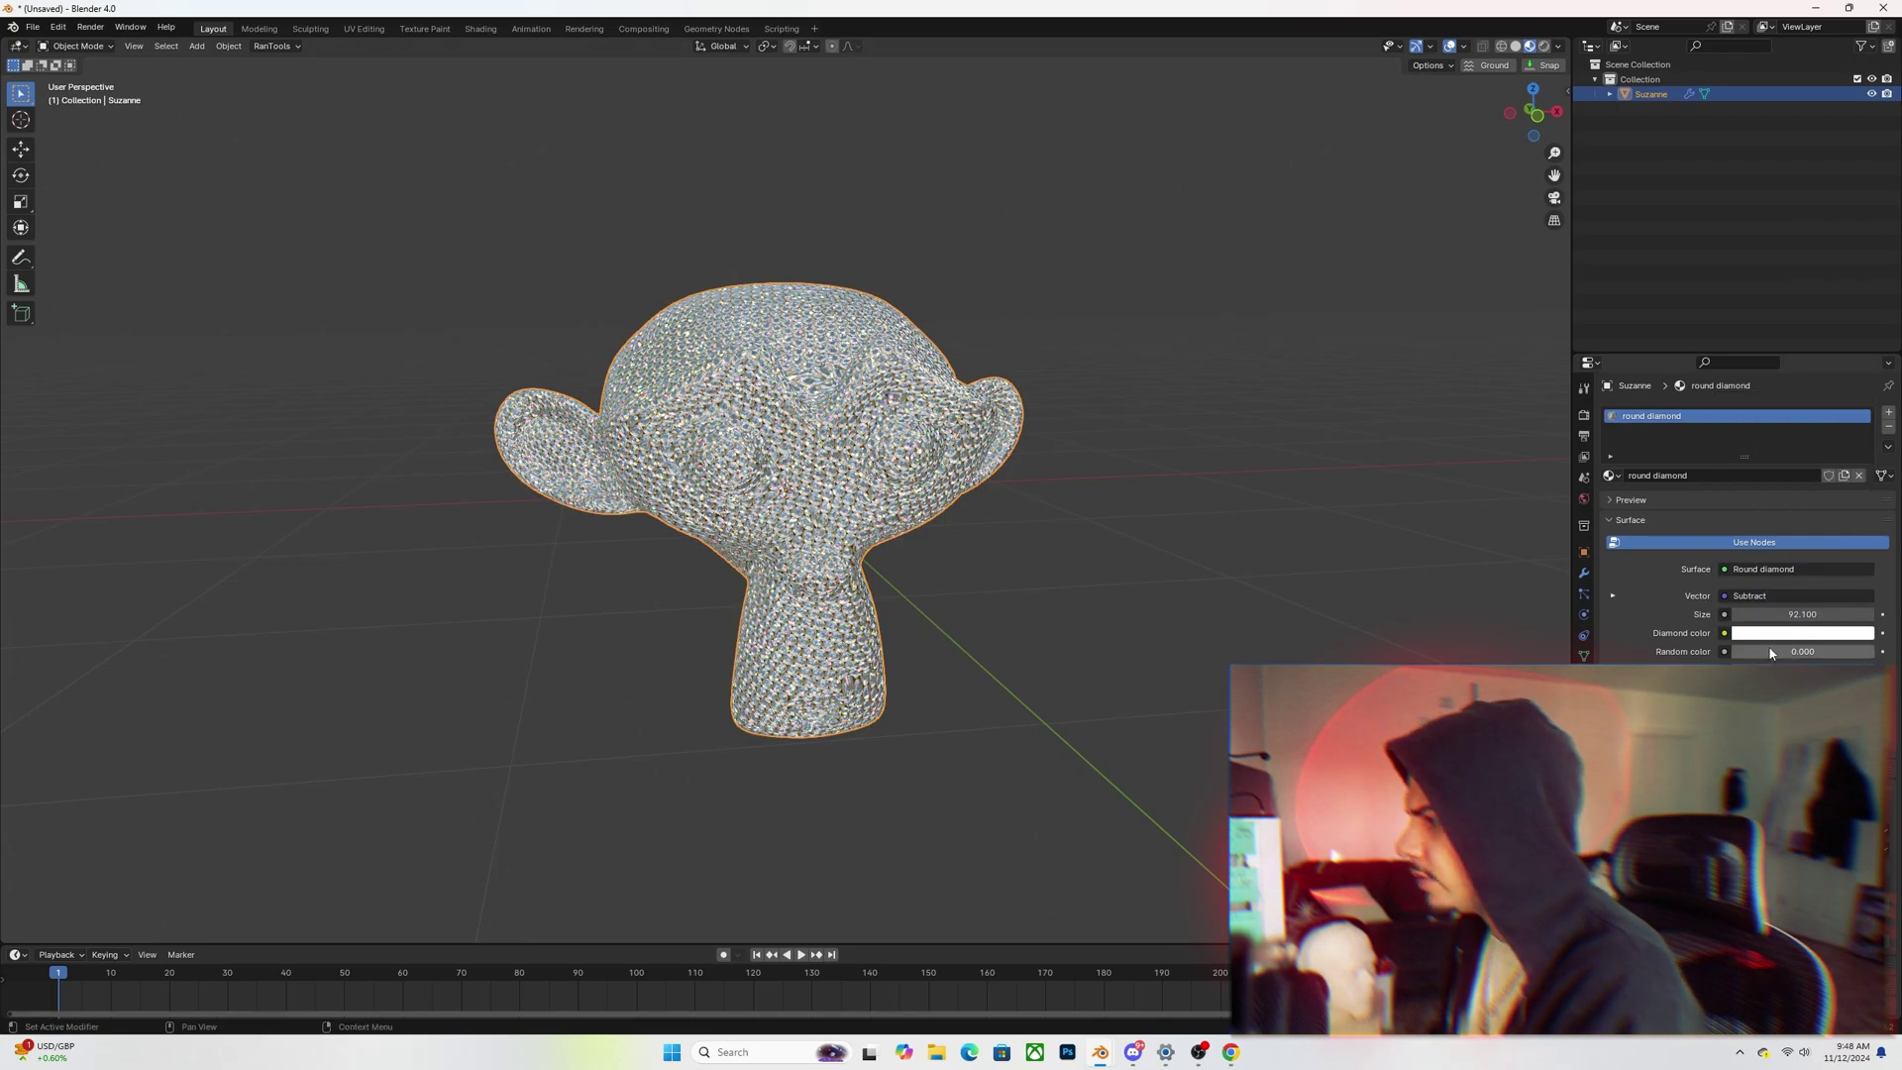
- Raise Random color and pick a pink Diamond color on the colour wheel
drag(1773, 652, 1789, 652)
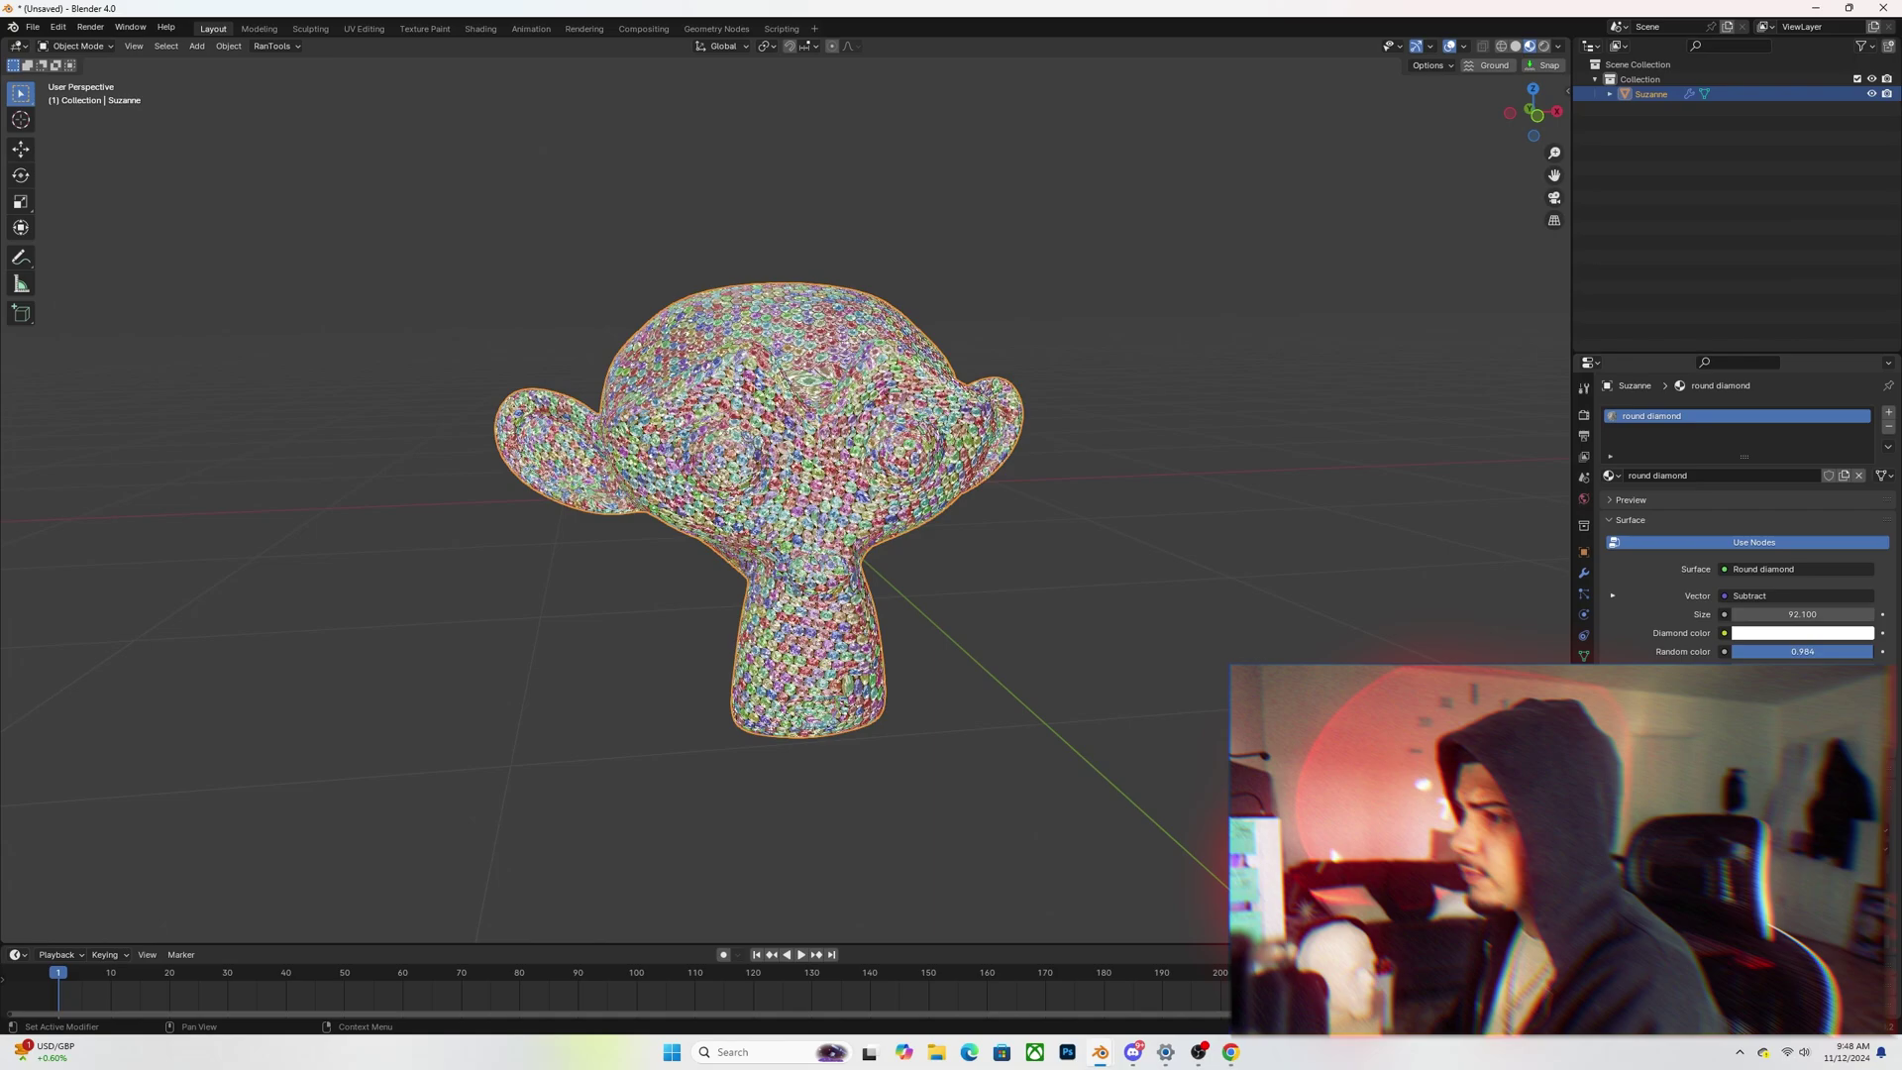
scroll(1004, 491, up, 8)
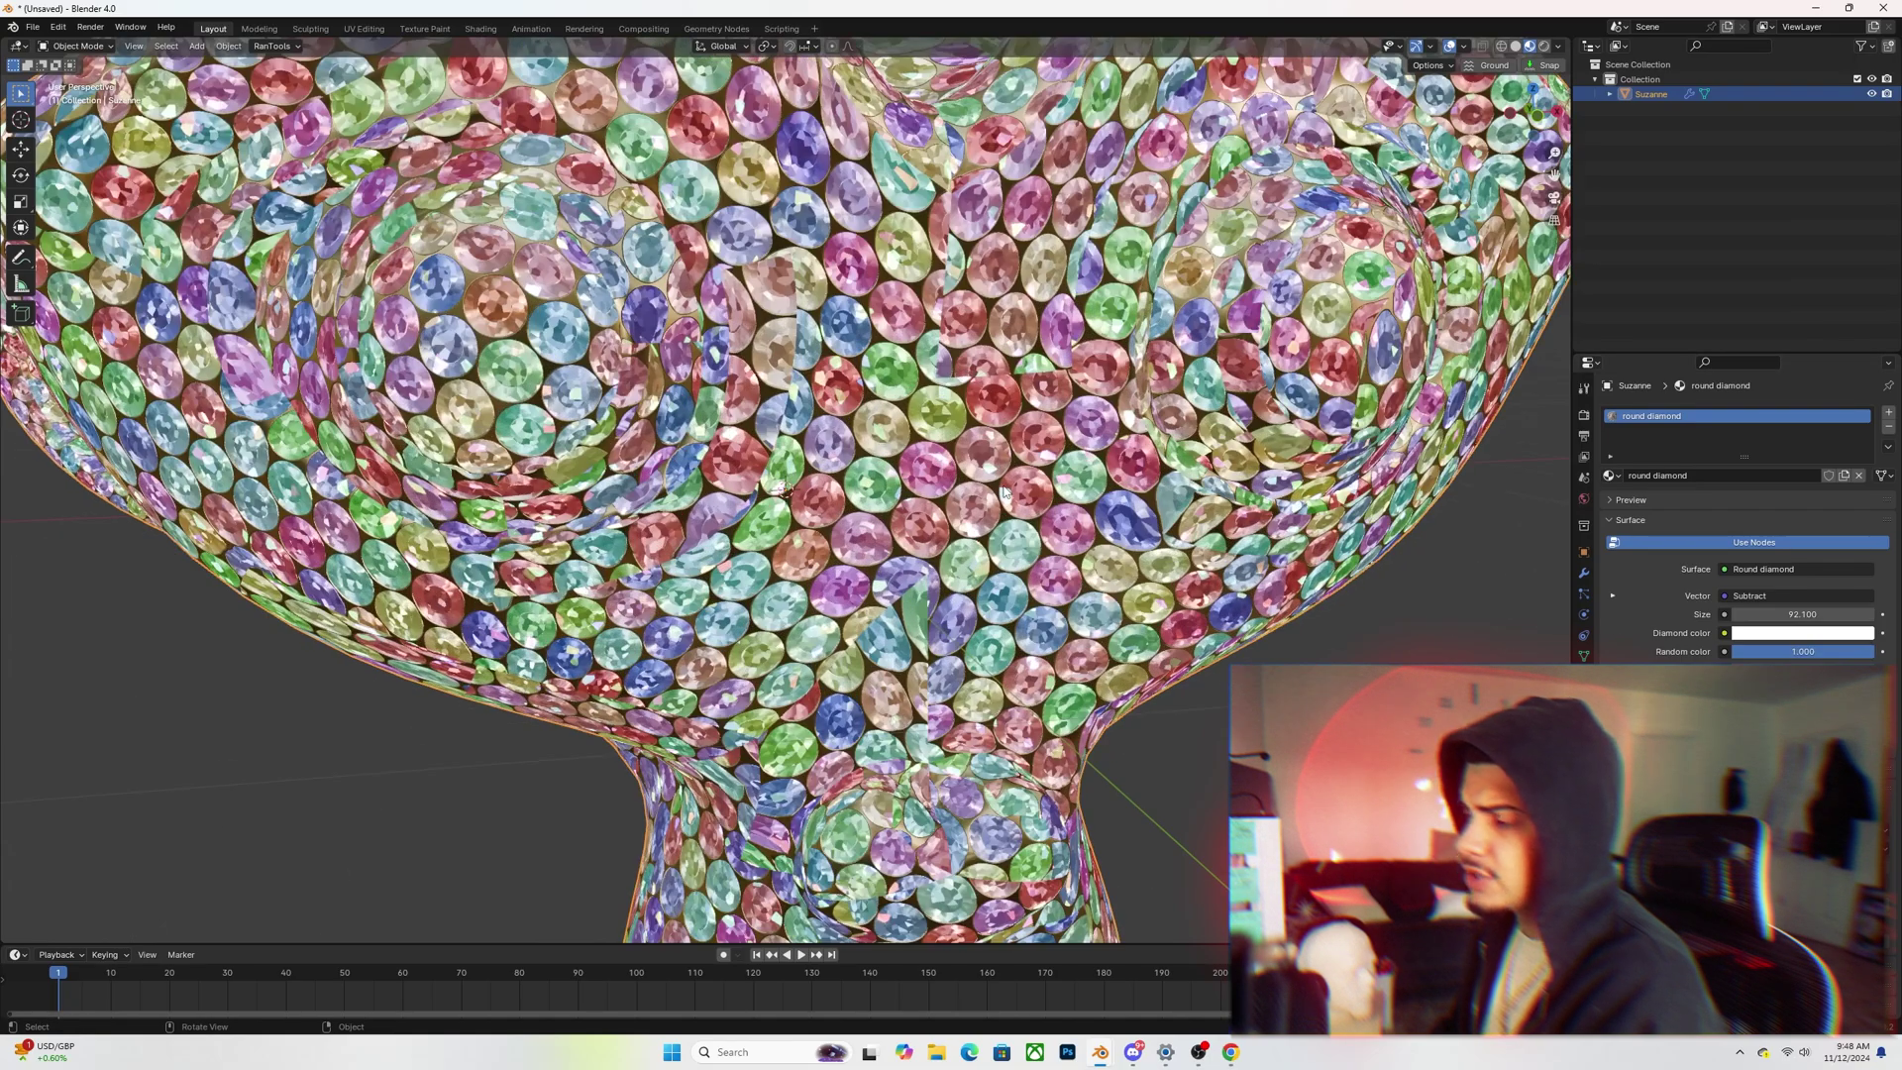
click(1835, 635)
mouse_move(1809, 485)
mouse_down()
mouse_move(1773, 517)
mouse_move(1727, 496)
mouse_move(1759, 466)
mouse_move(1741, 469)
mouse_move(1744, 515)
mouse_move(1721, 476)
mouse_move(1740, 417)
mouse_move(1790, 406)
mouse_move(1818, 441)
mouse_move(1797, 472)
mouse_up()
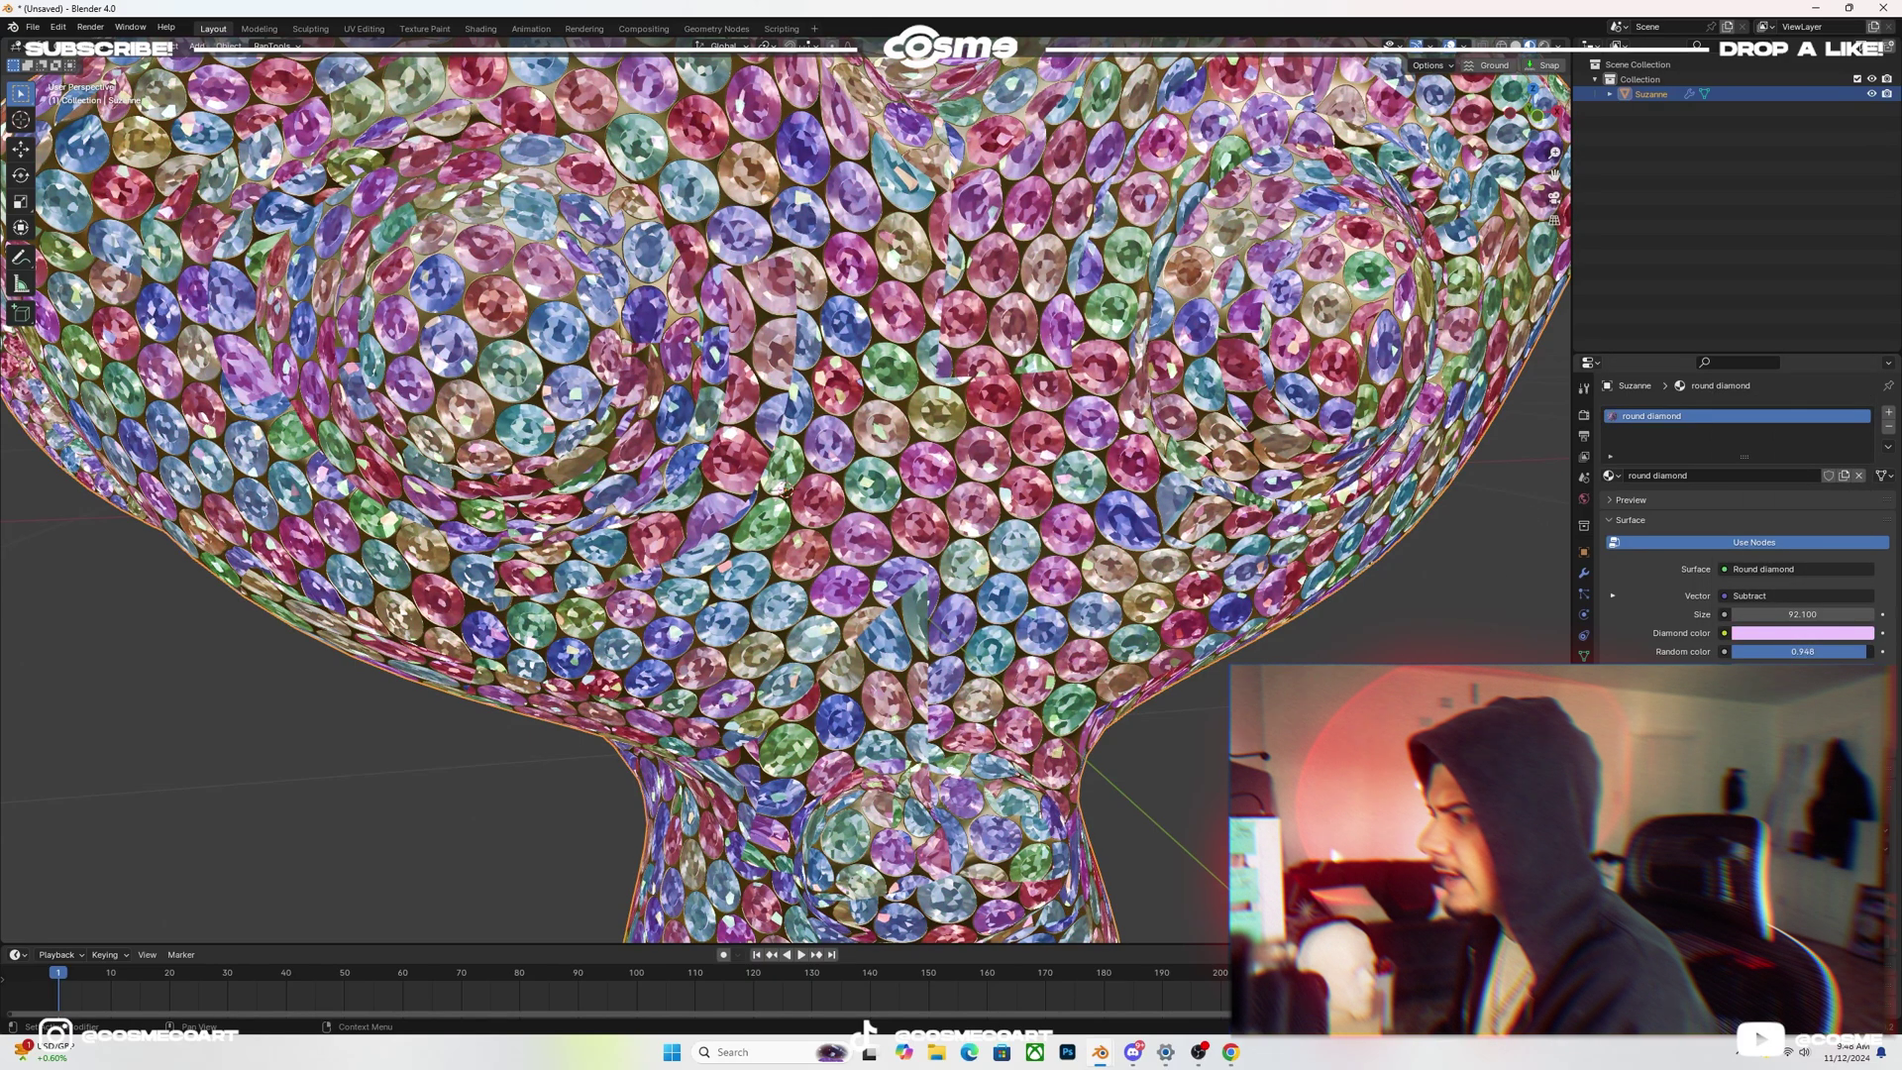
- Lower Random color to 0.166 and view the gems from a three-quarter angle
drag(1803, 652, 1690, 652)
scroll(1225, 623, down, 3)
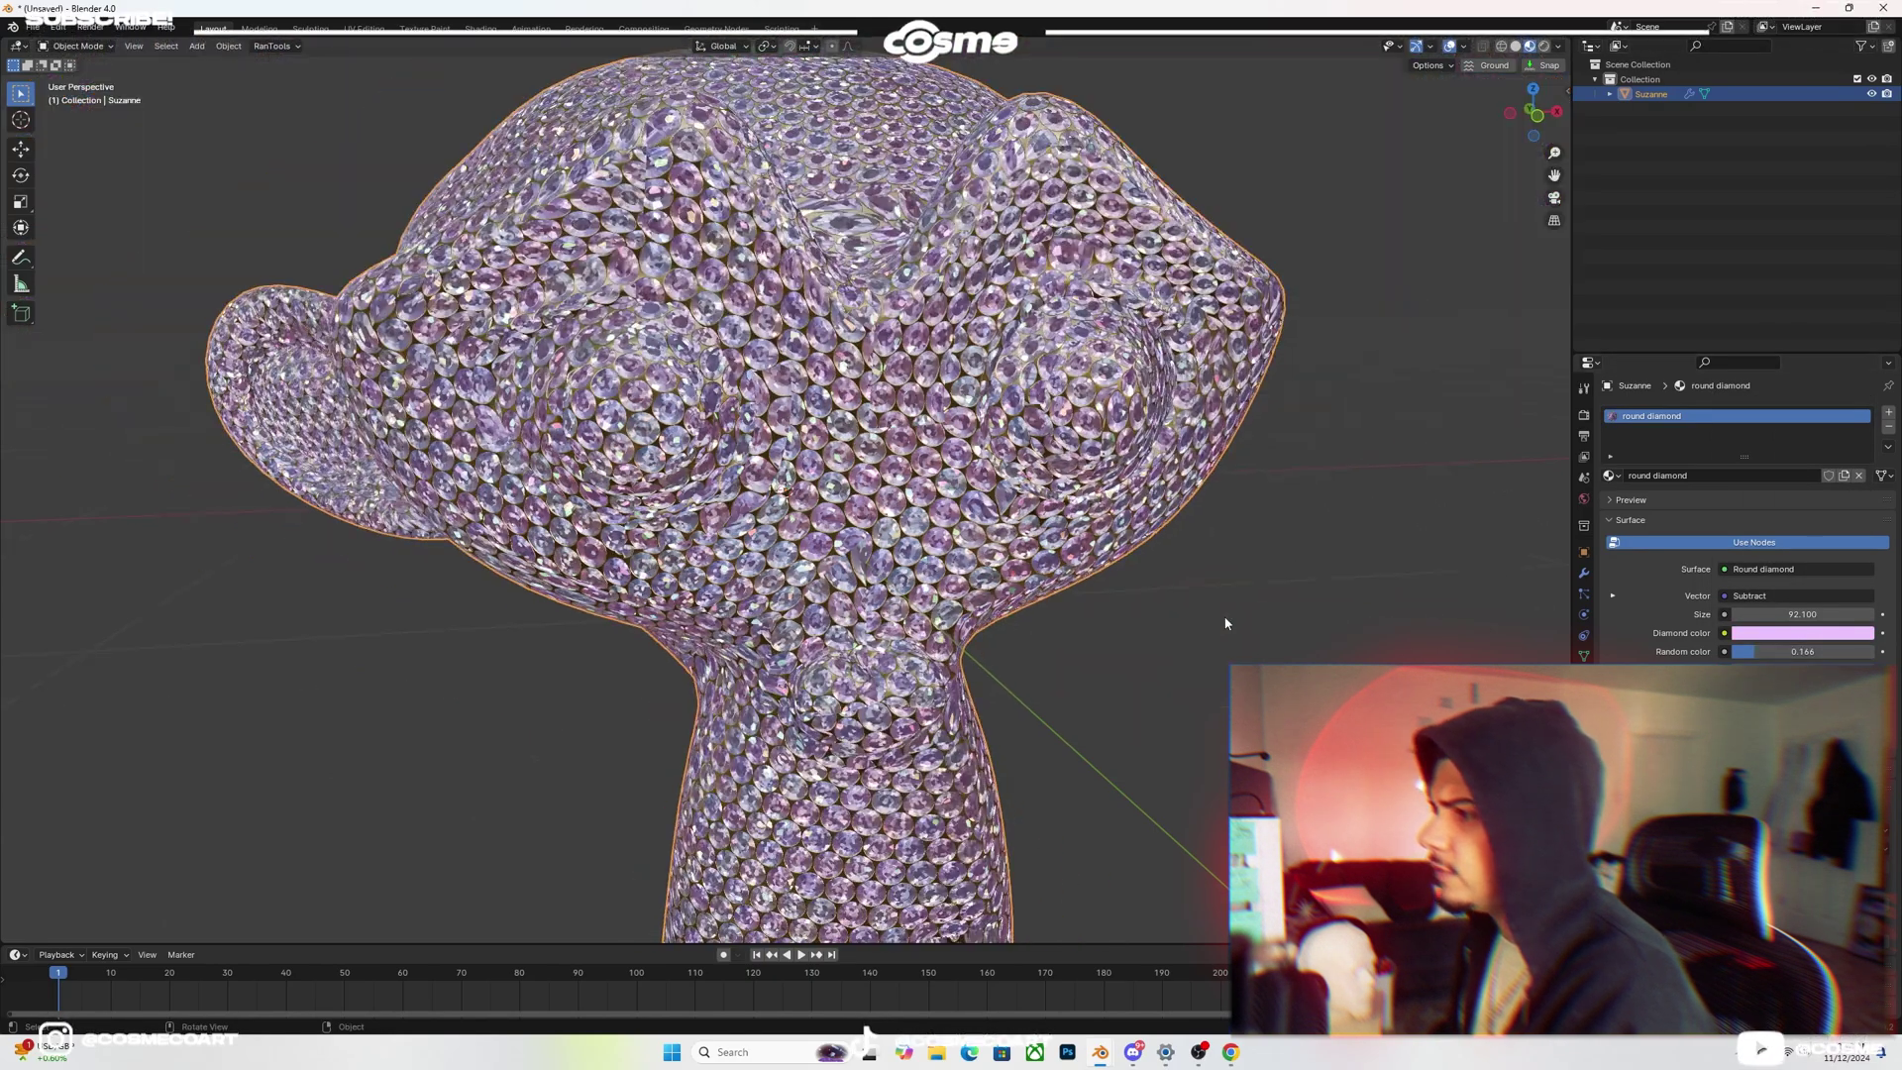
click(1225, 623)
scroll(1210, 615, down, 5)
middle_drag(1210, 615, 1224, 615)
scroll(1231, 613, up, 4)
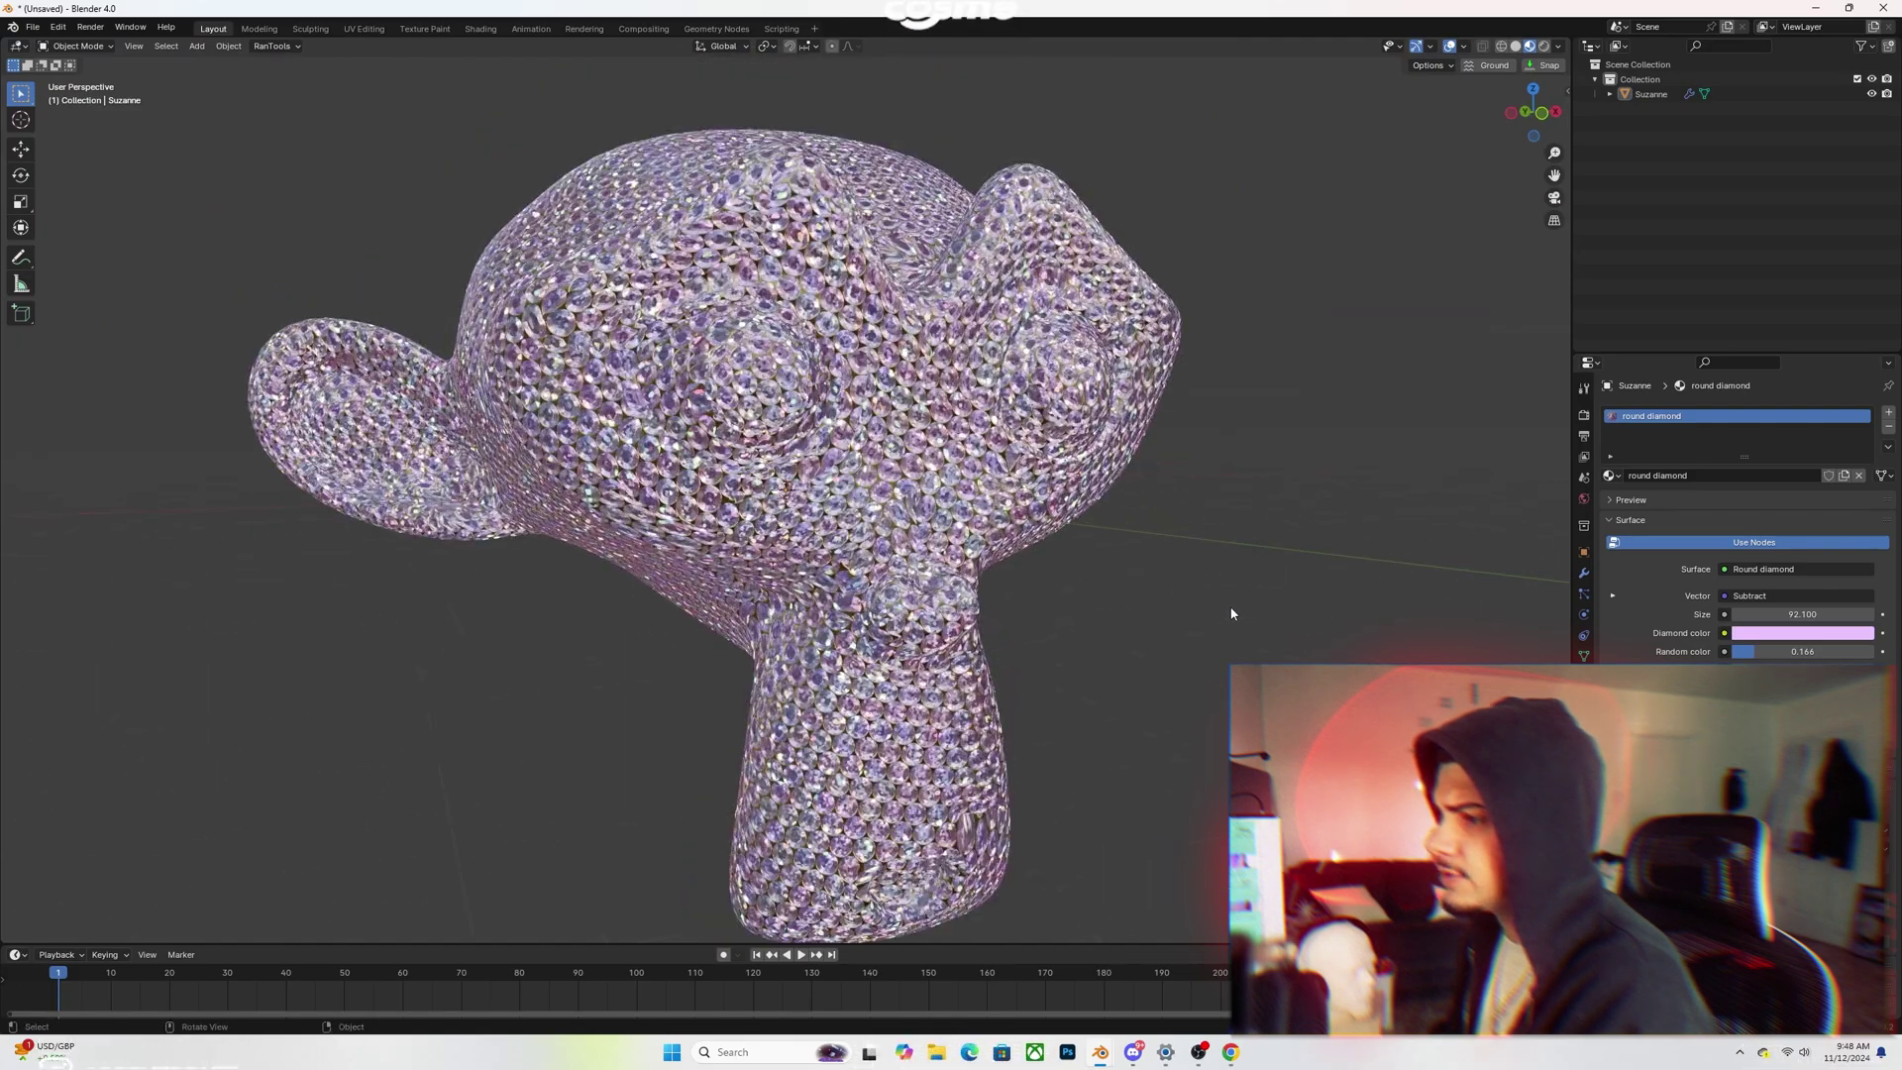
scroll(1231, 613, up, 3)
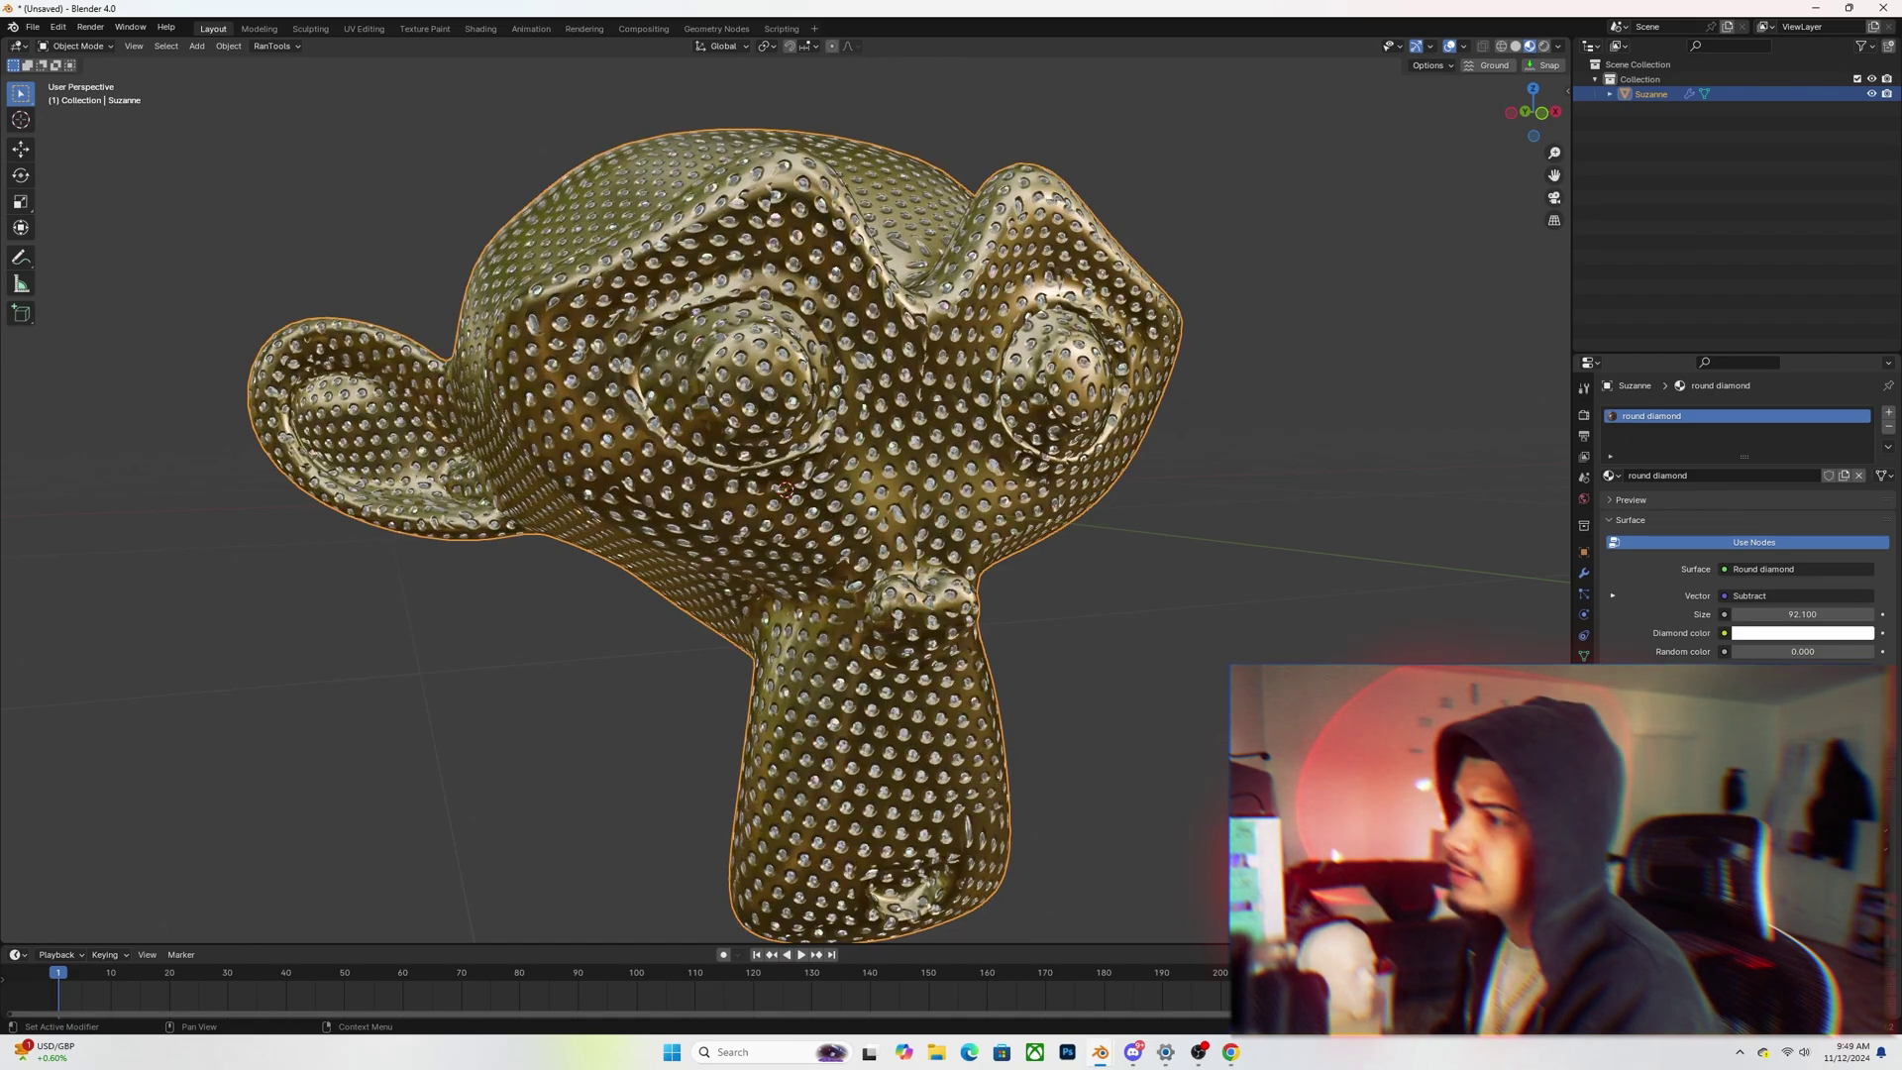
- Reset the Diamond color to white and Random color to 0.000 in the Surface panel
scroll(1117, 639, up, 5)
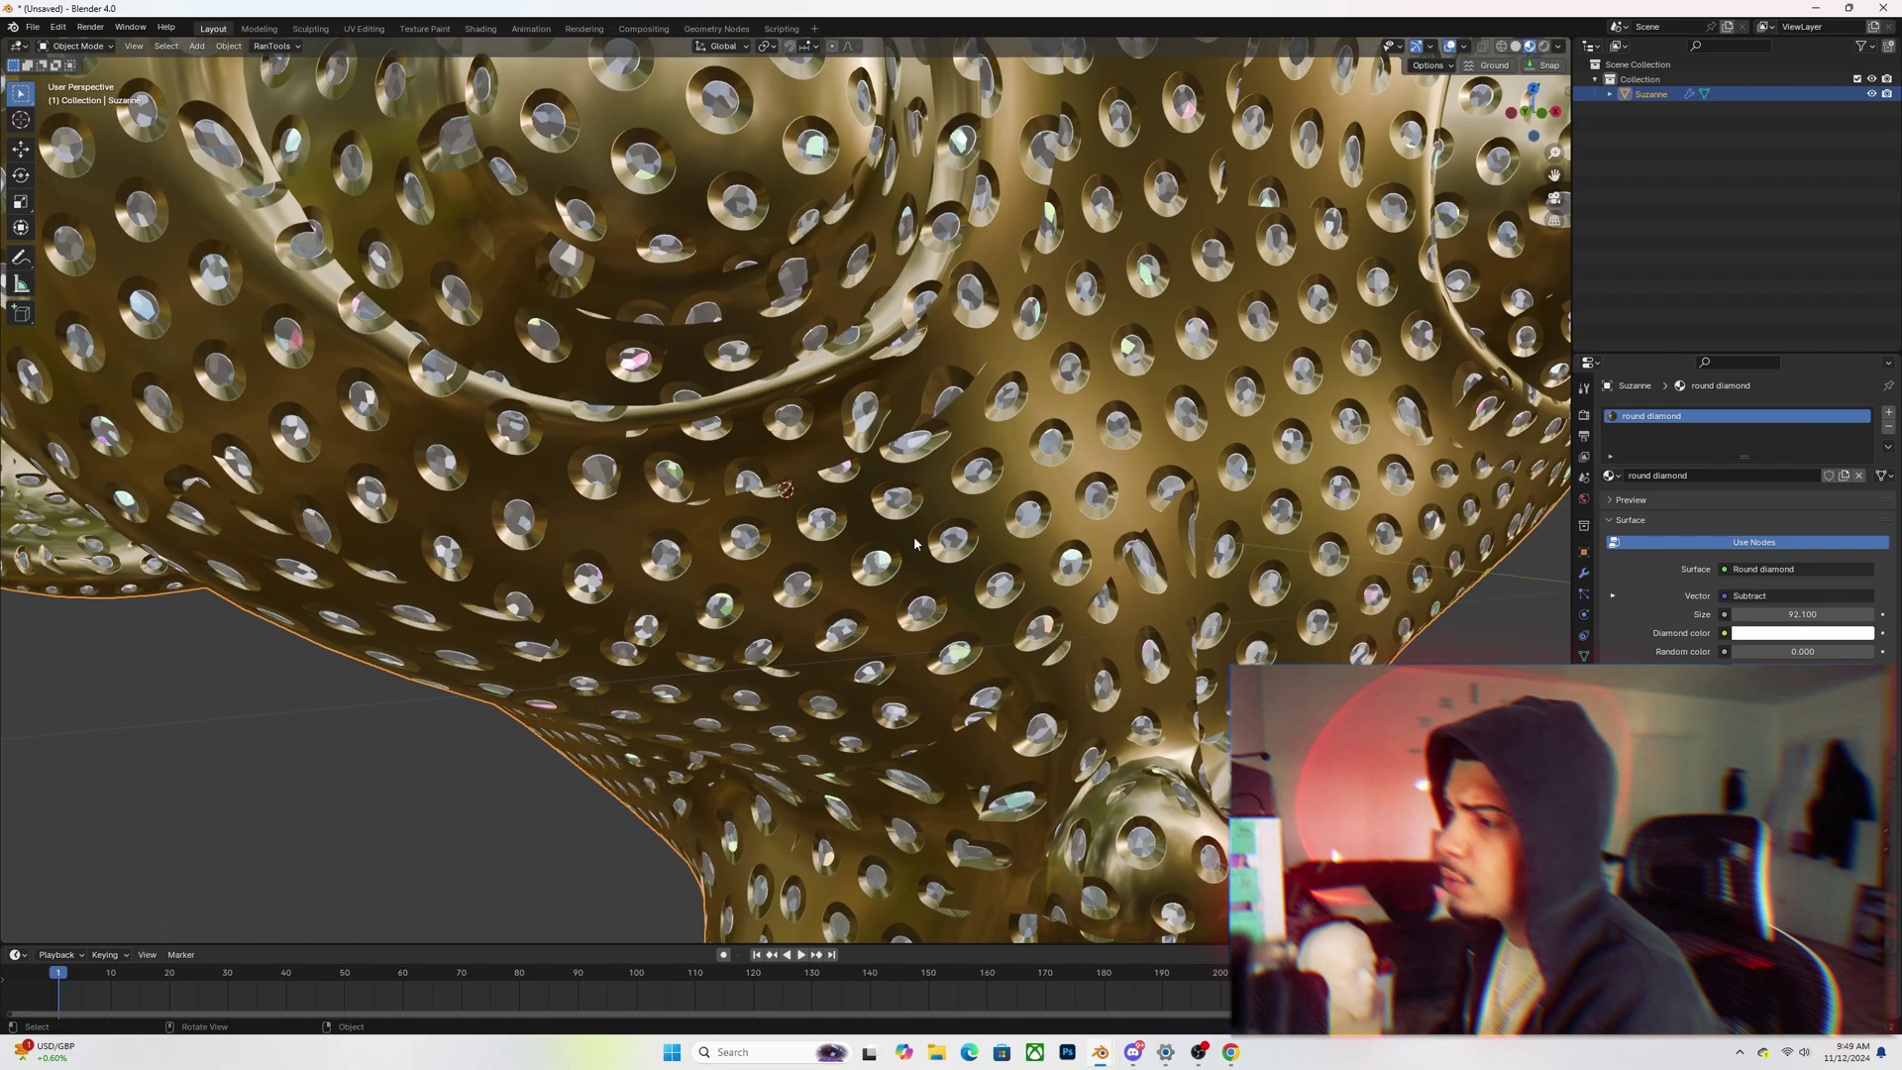
scroll(1116, 514, down, 5)
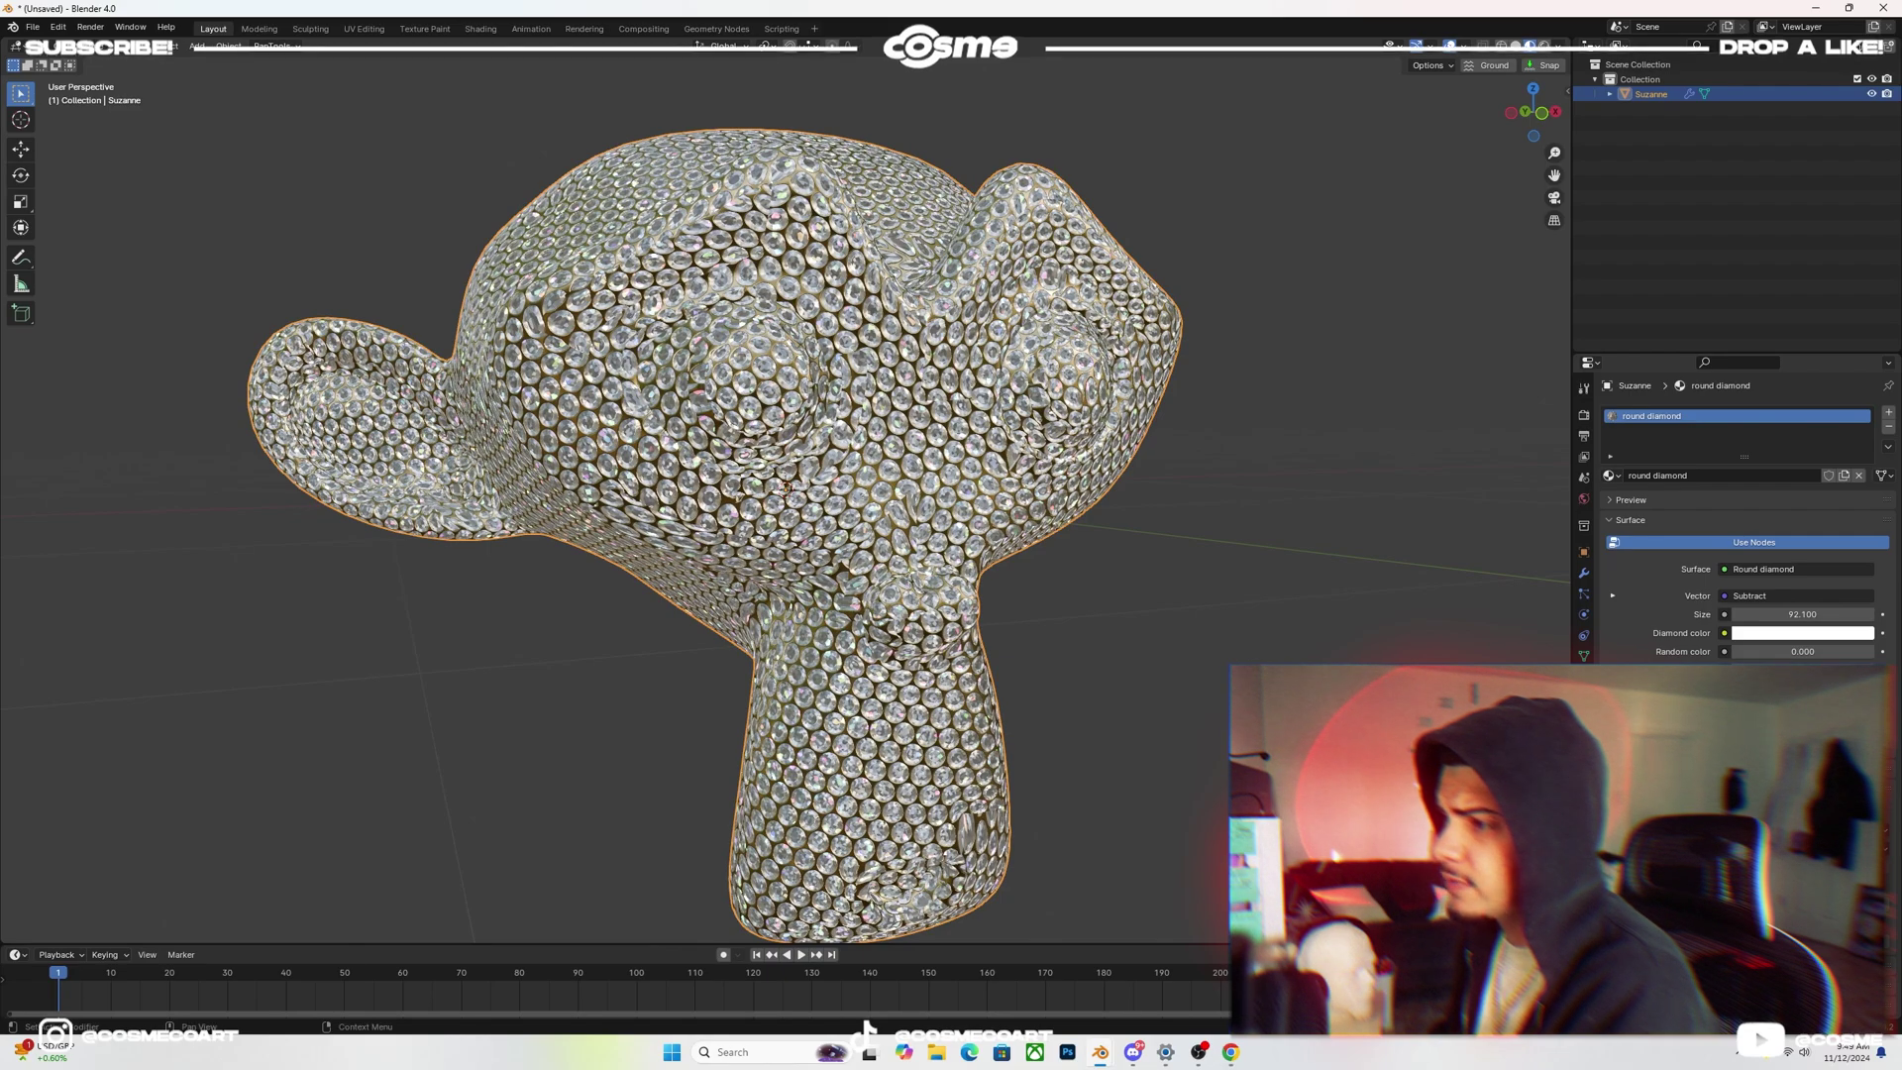
- Preview copper and green diamond tints, then settle on a pale, nearly white Diamond color
click(1791, 632)
drag(1760, 580, 1720, 532)
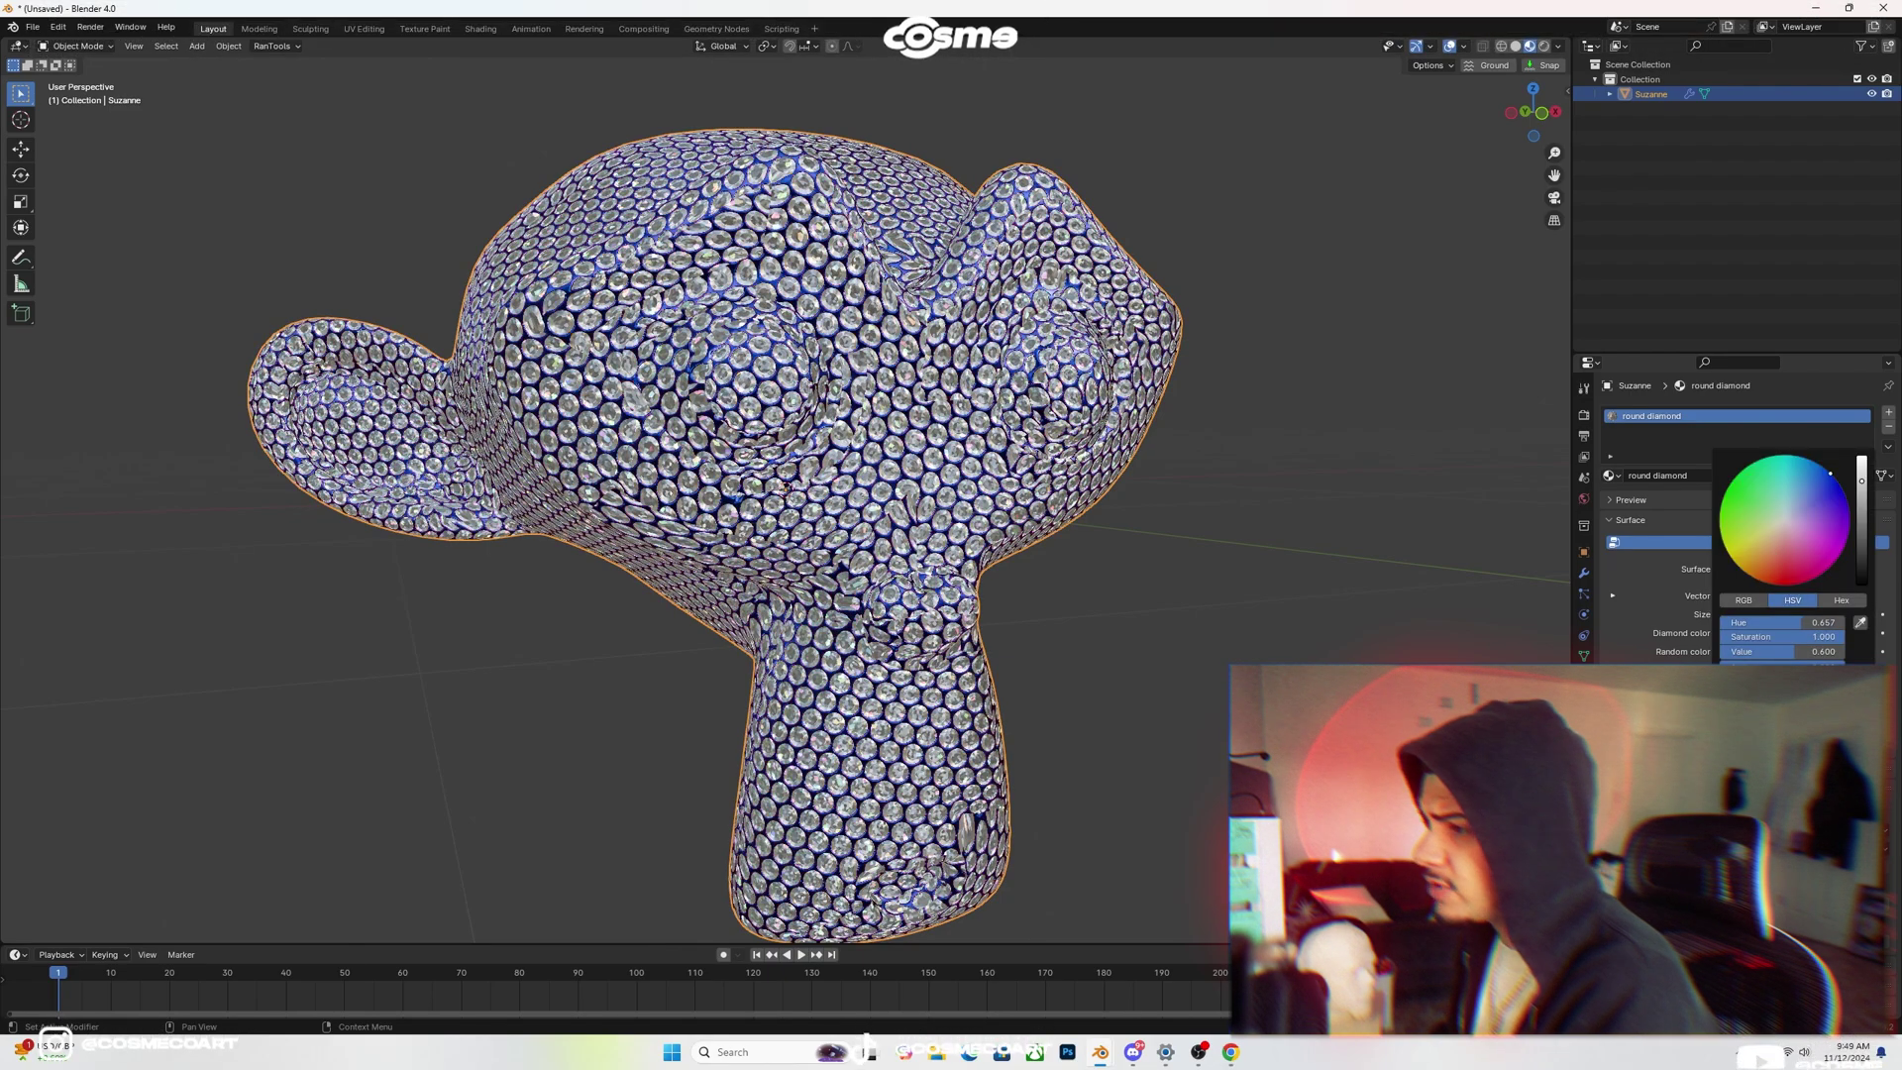
key(Escape)
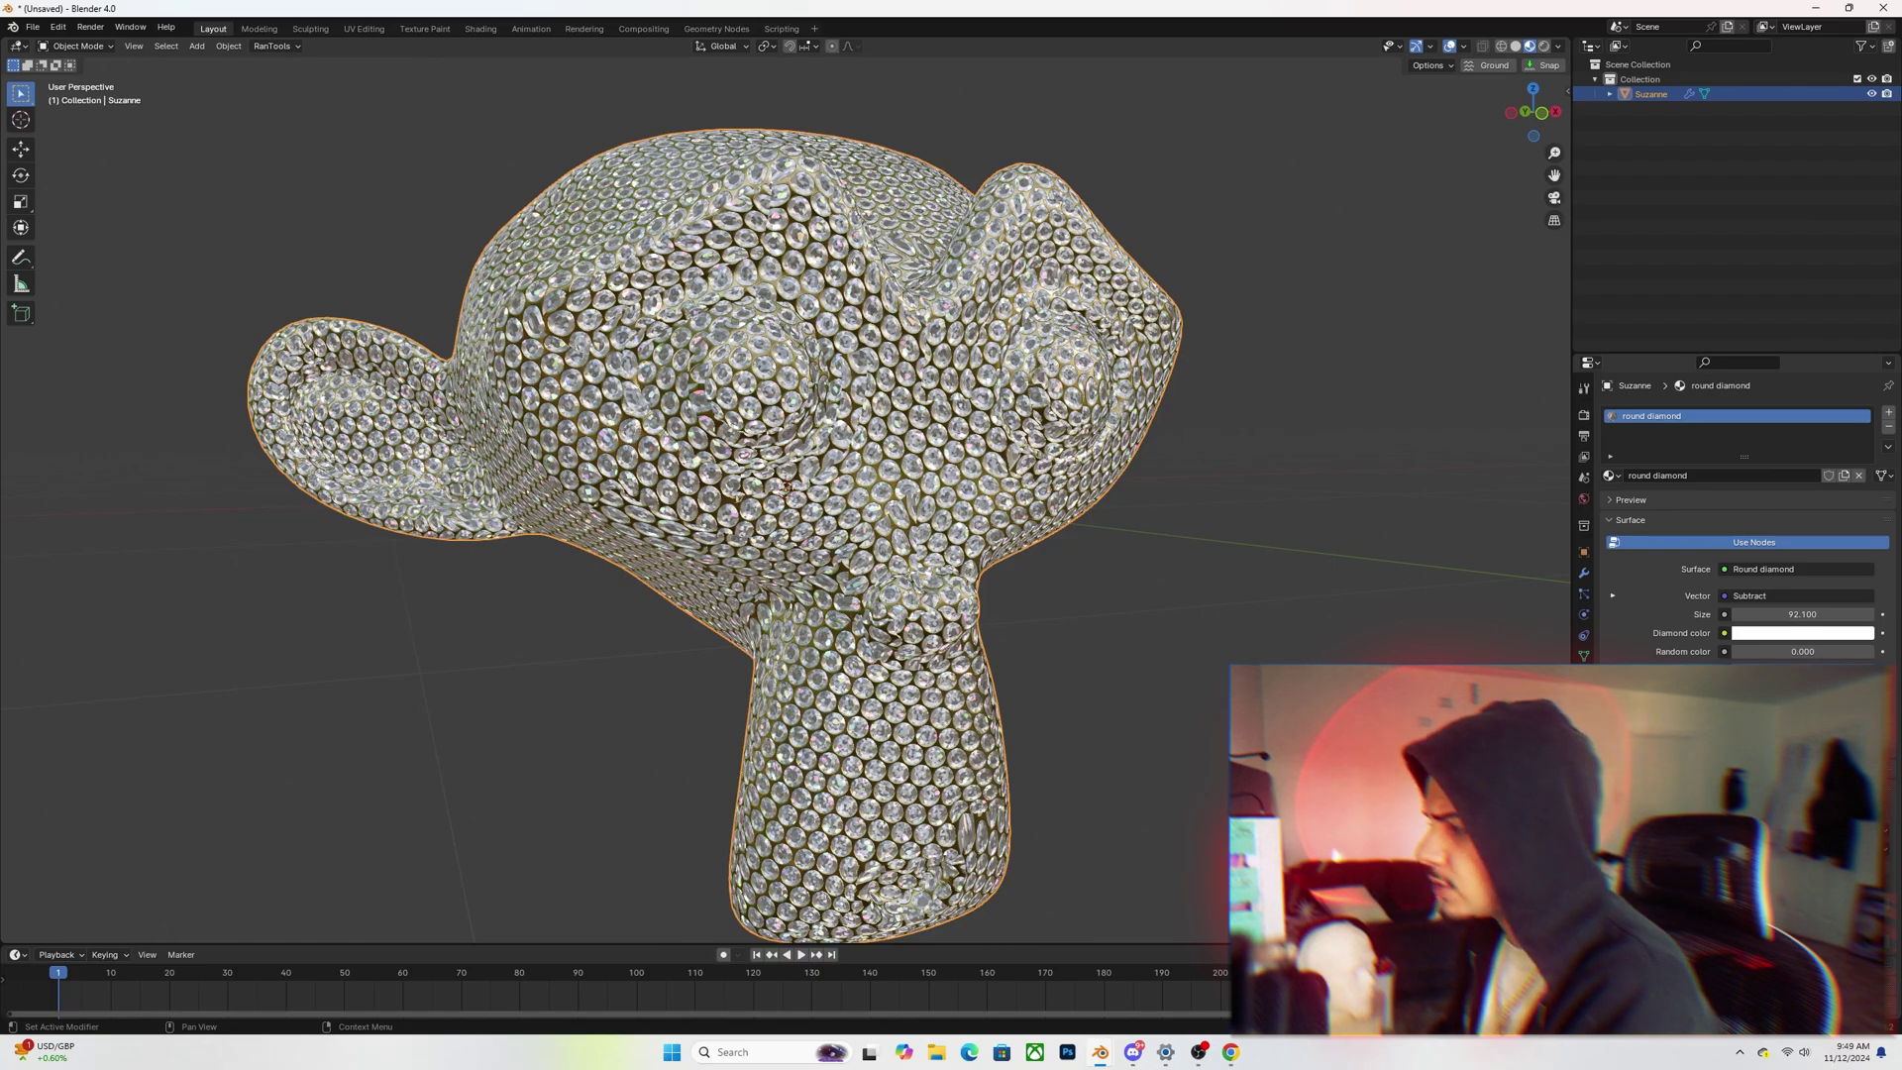
click(1792, 633)
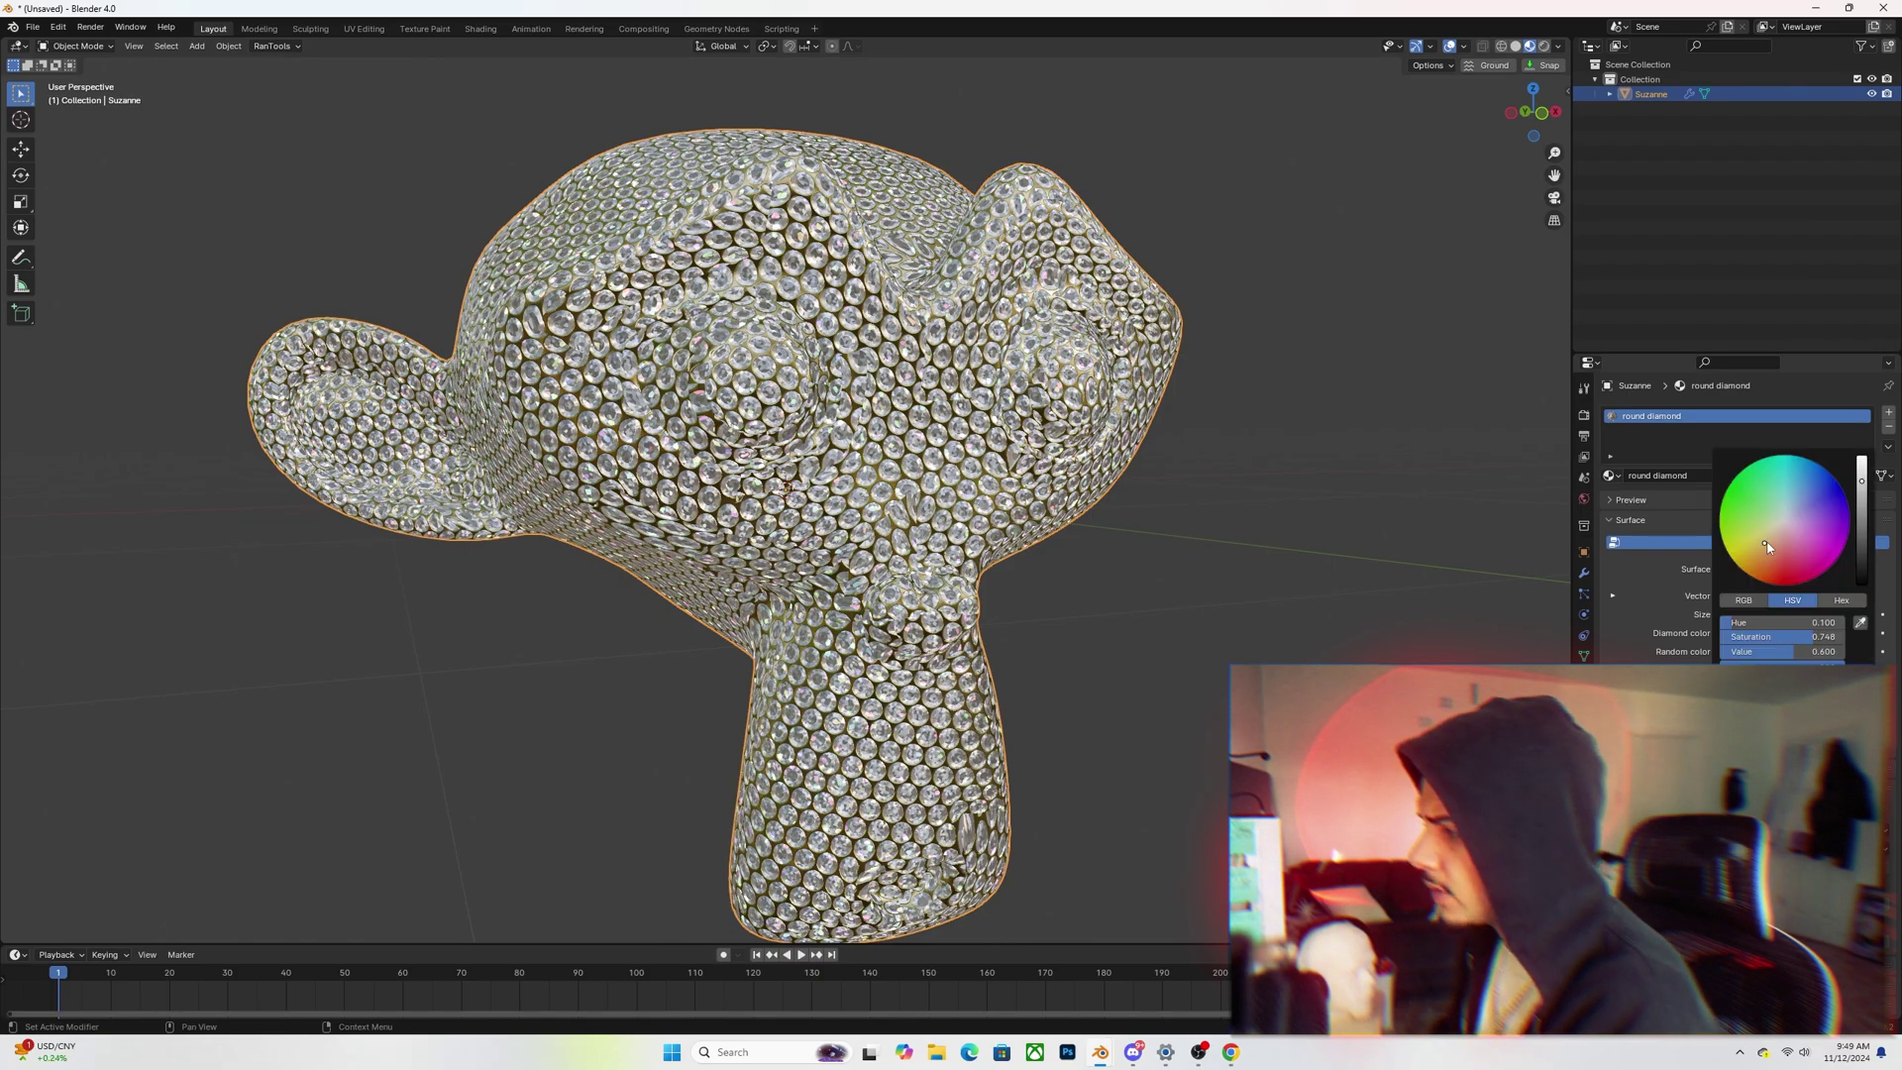
click(1783, 521)
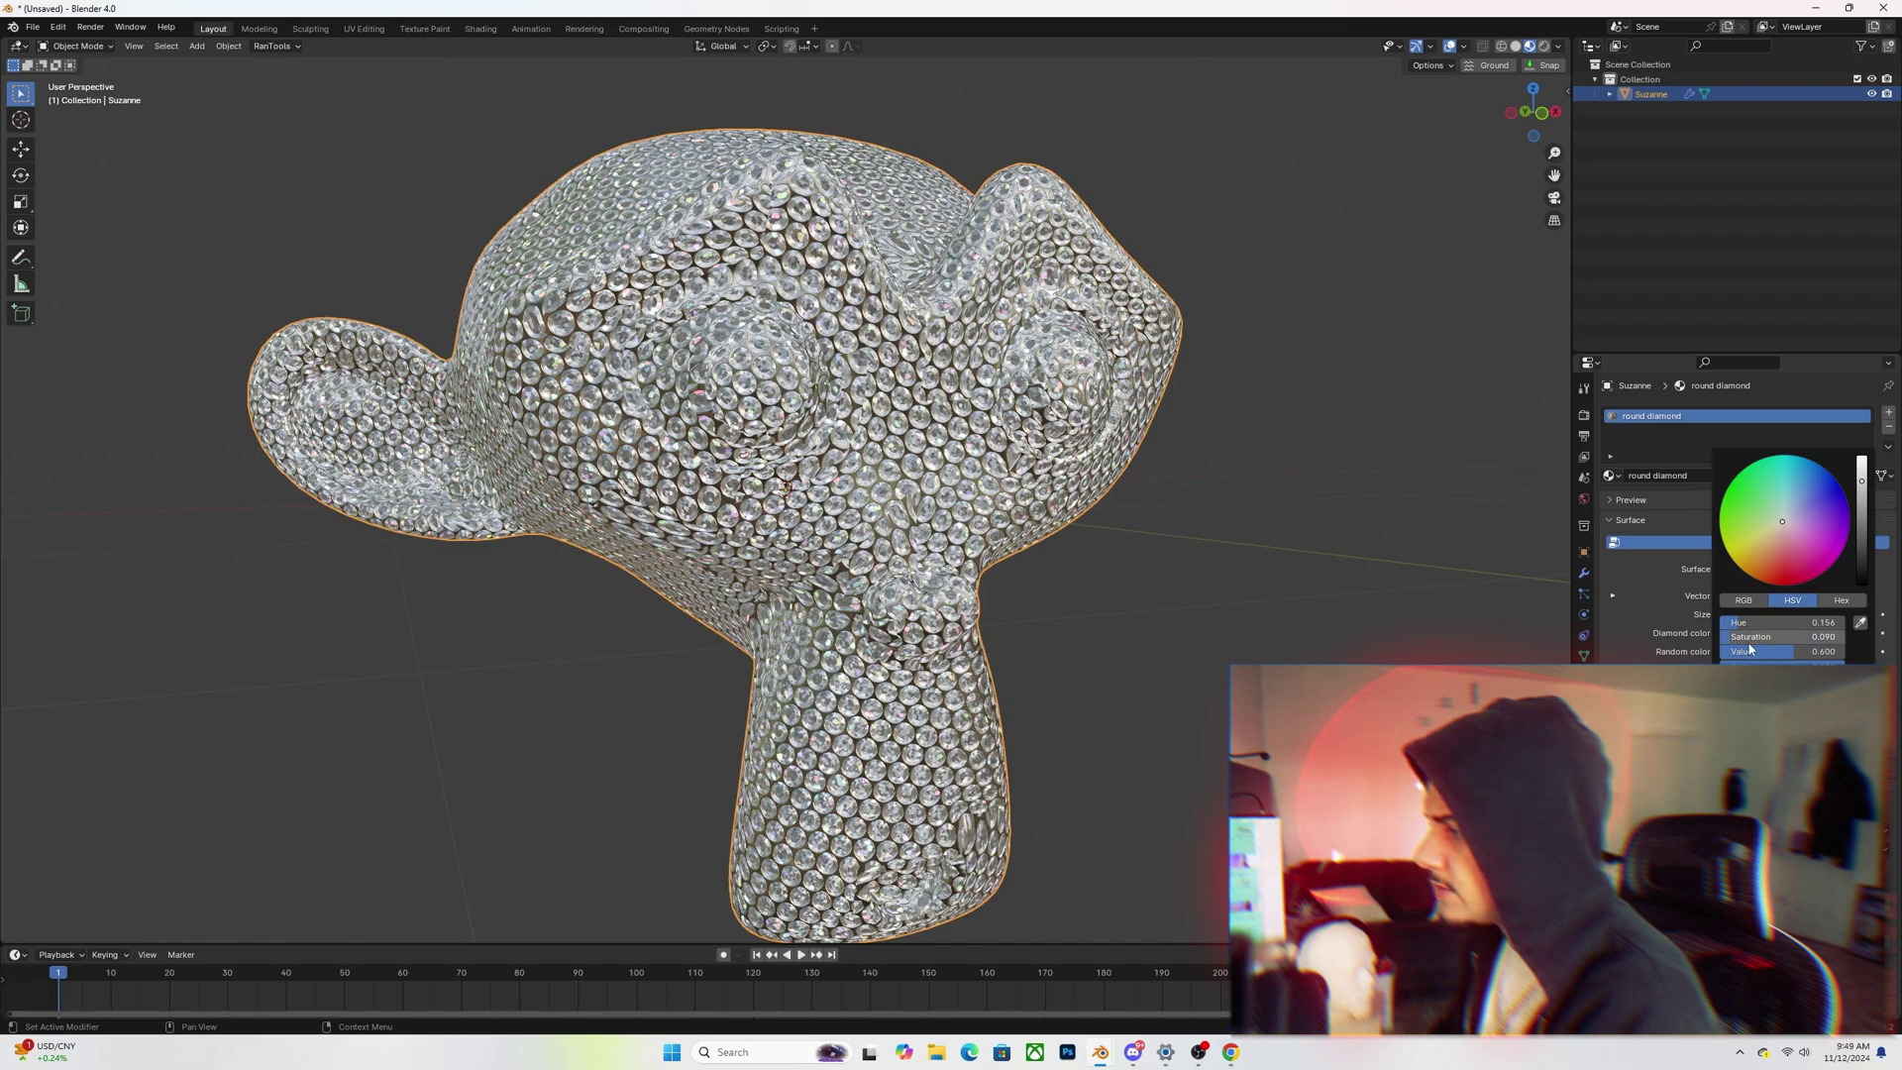
key(Escape)
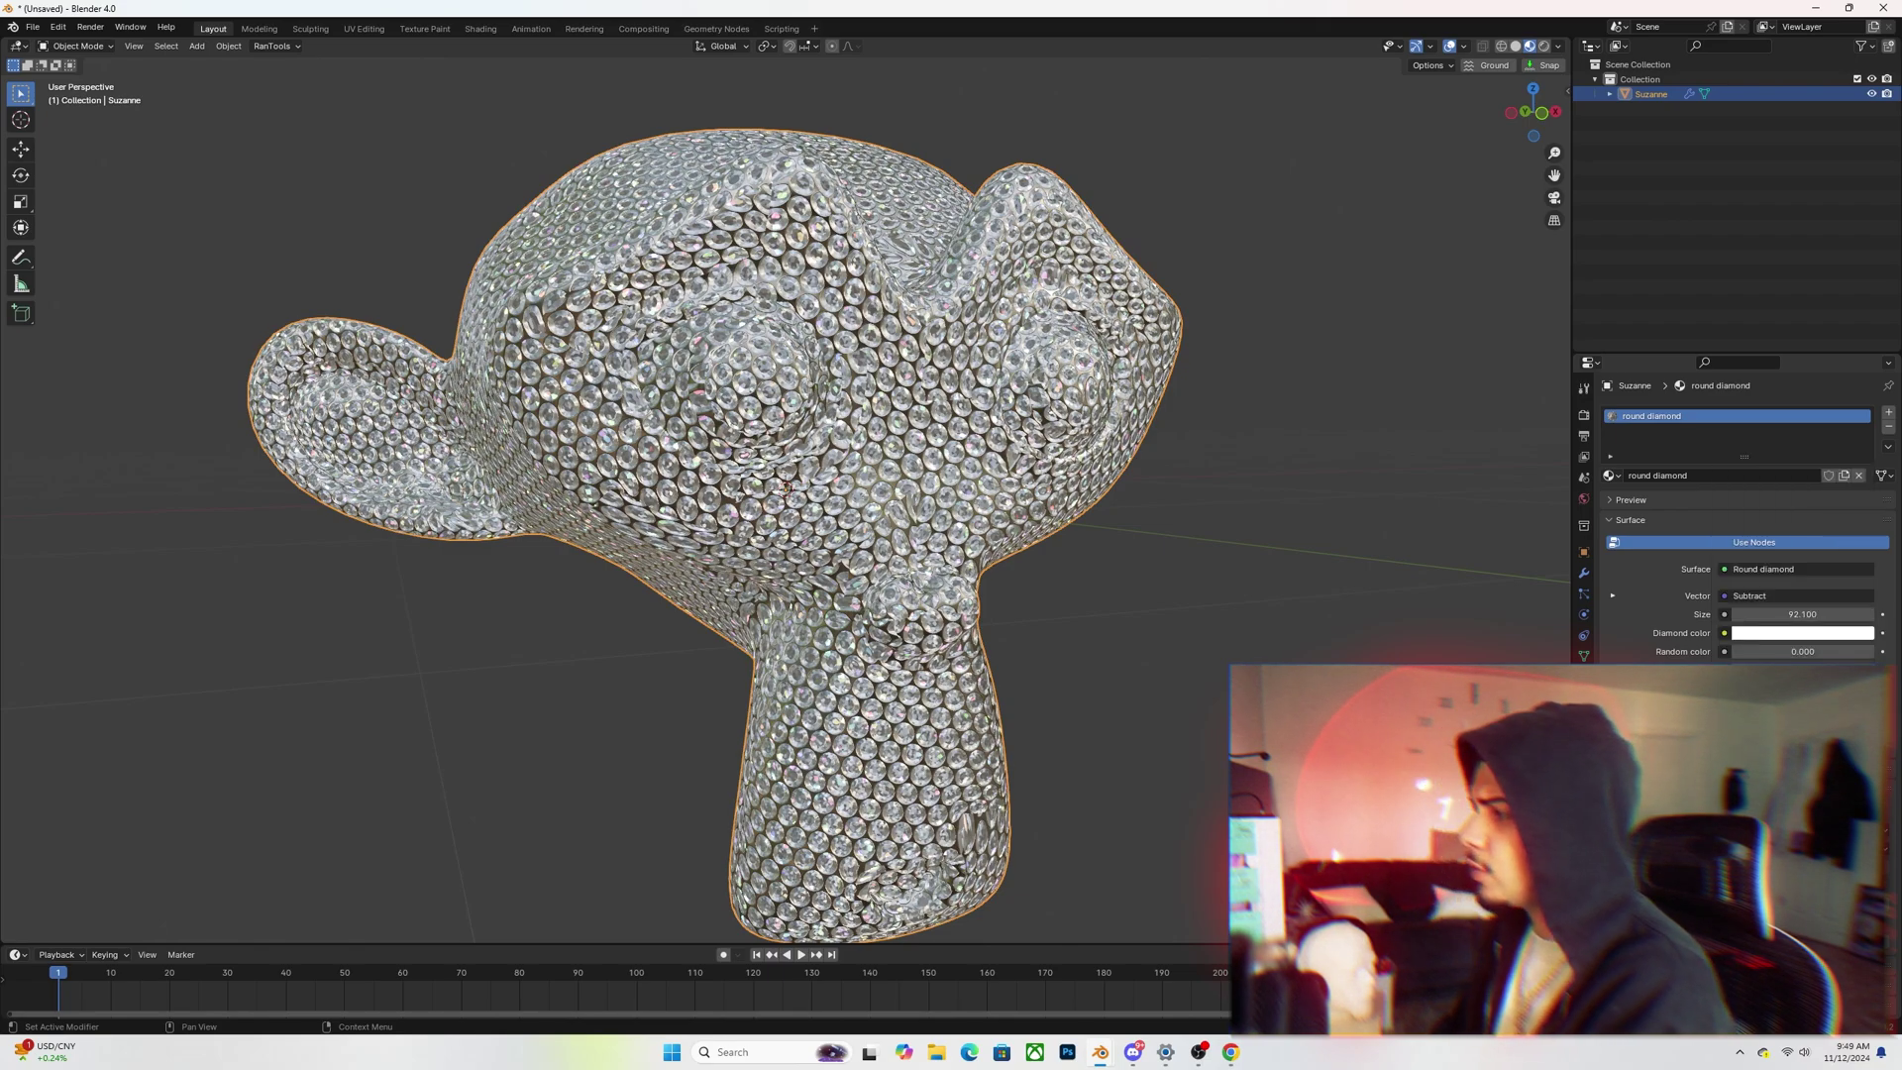
- Deselect Suzanne and orbit slightly to inspect the near-white gems
click(1346, 631)
scroll(1346, 630, up, 4)
scroll(1219, 594, down, 6)
middle_drag(1219, 594, 1197, 599)
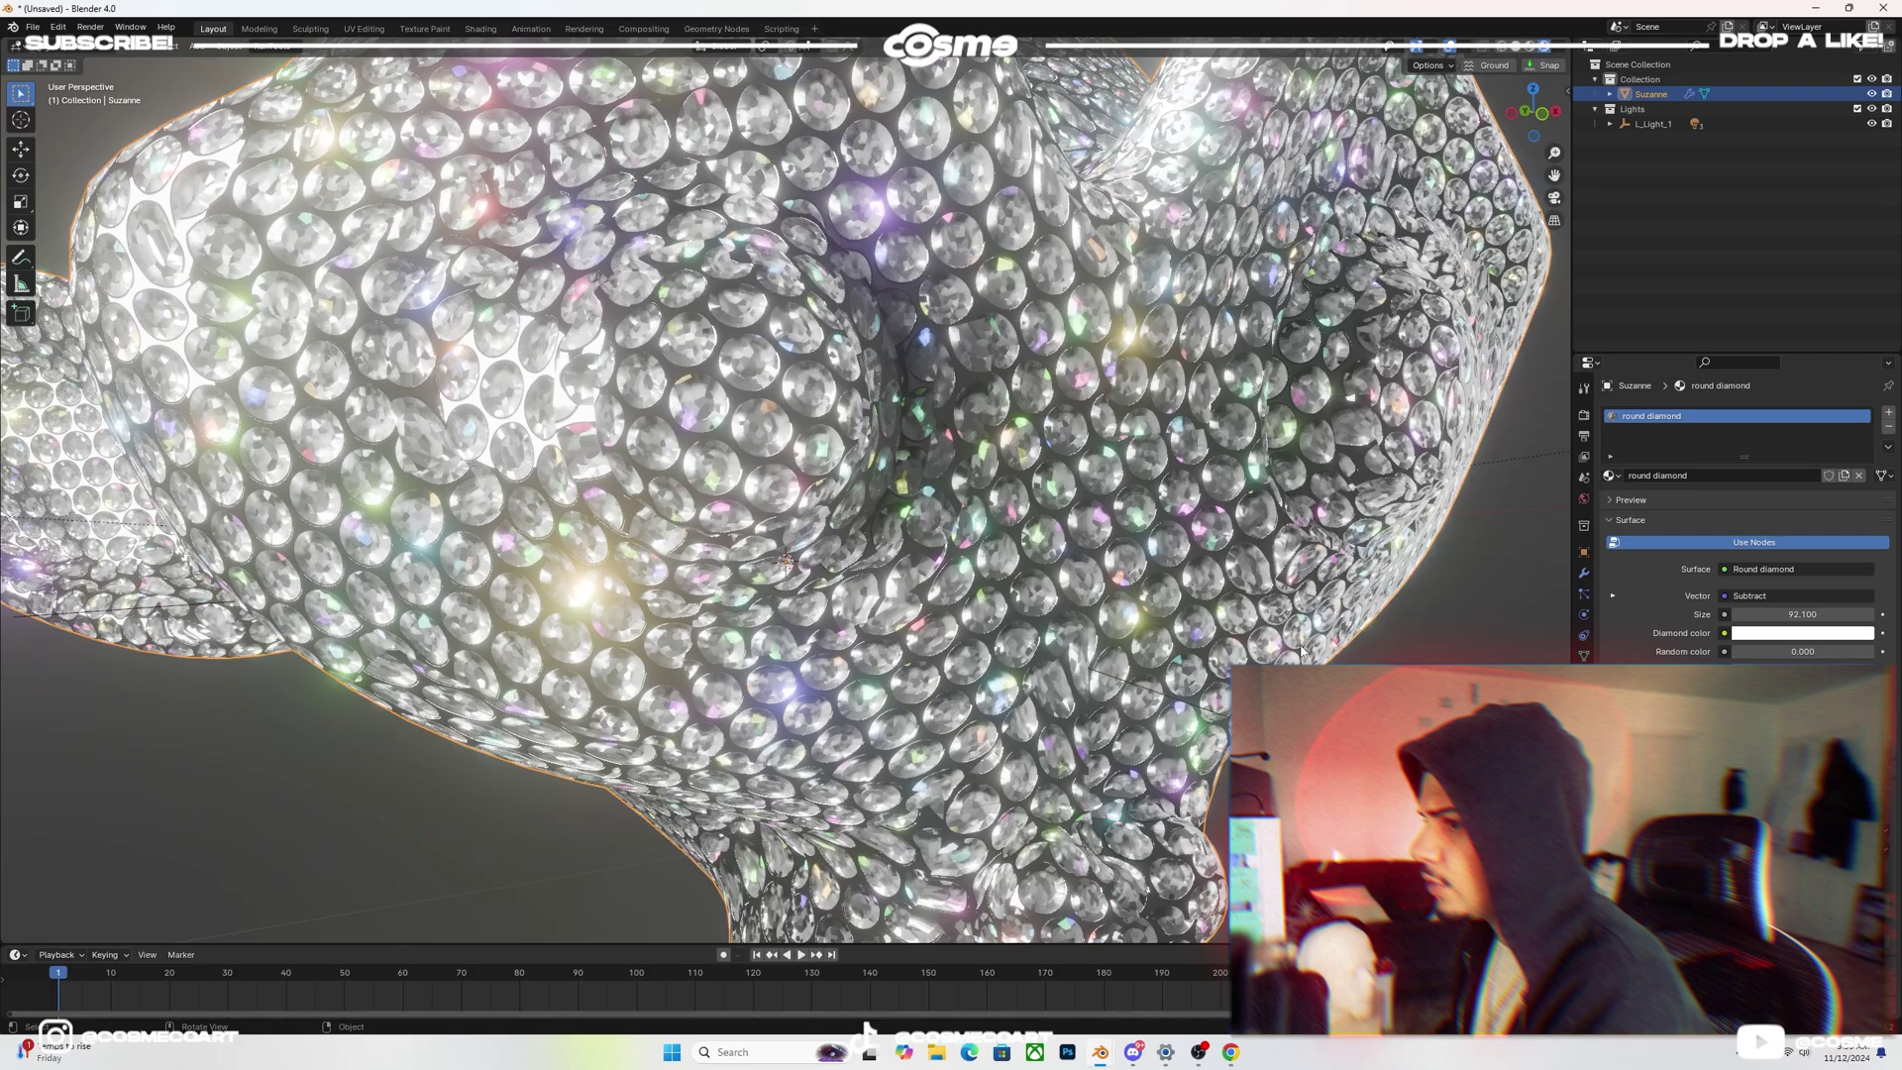
- Deselect Suzanne and switch the Render Engine to Cycles in the Render Properties
scroll(1209, 620, down, 8)
click(1209, 620)
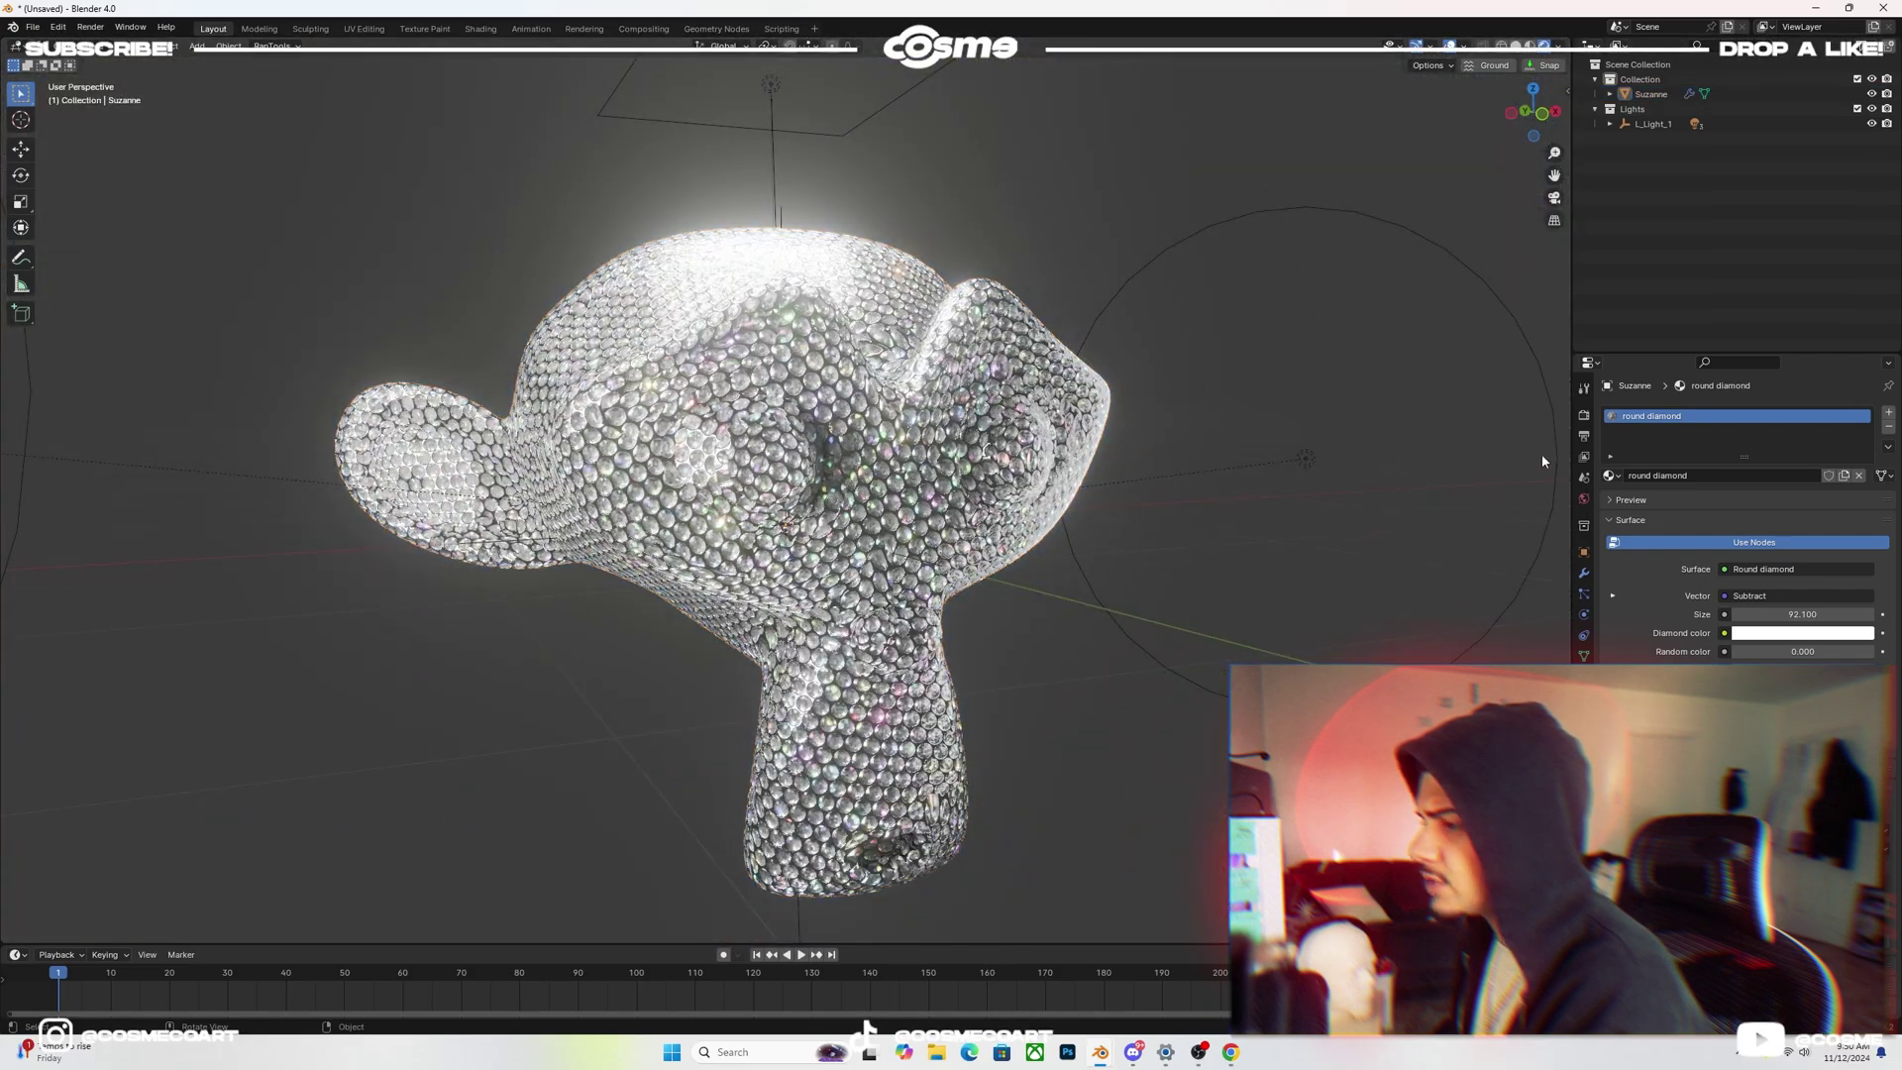
click(1584, 416)
click(1749, 412)
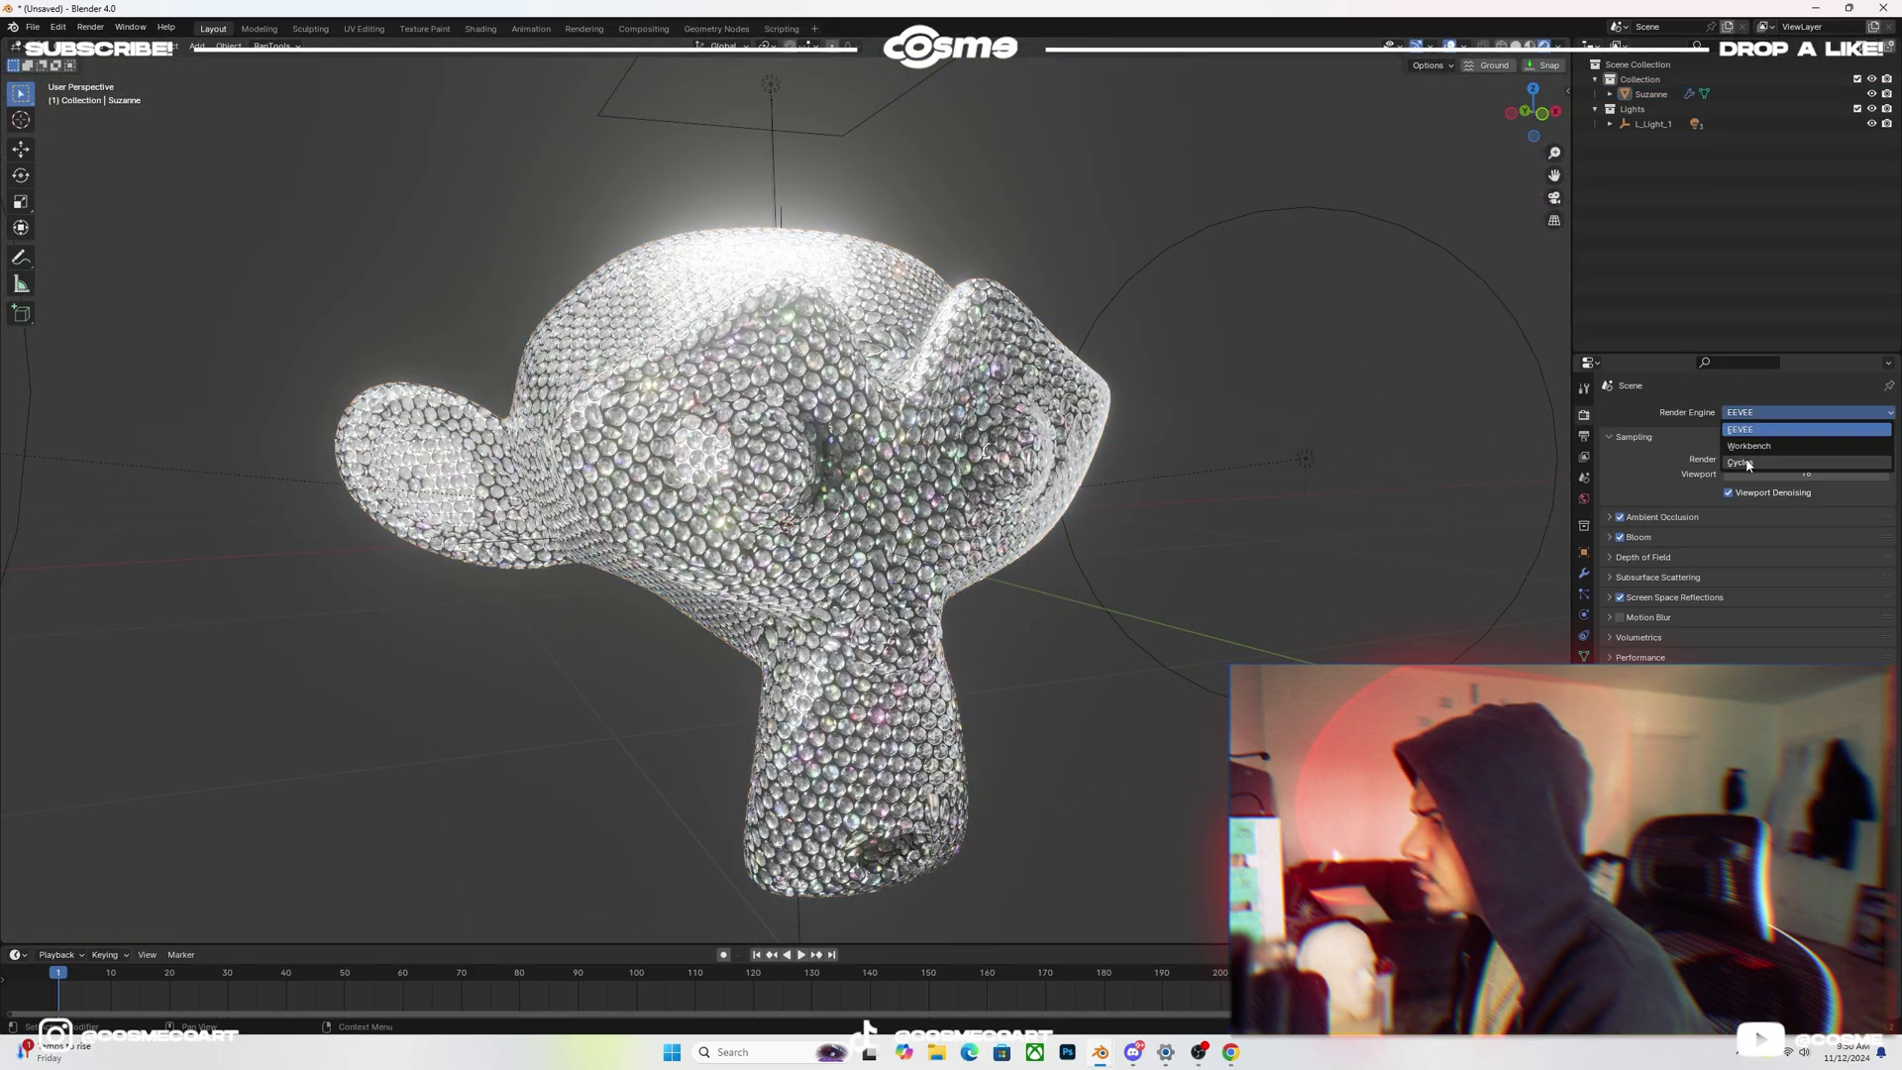
click(1749, 463)
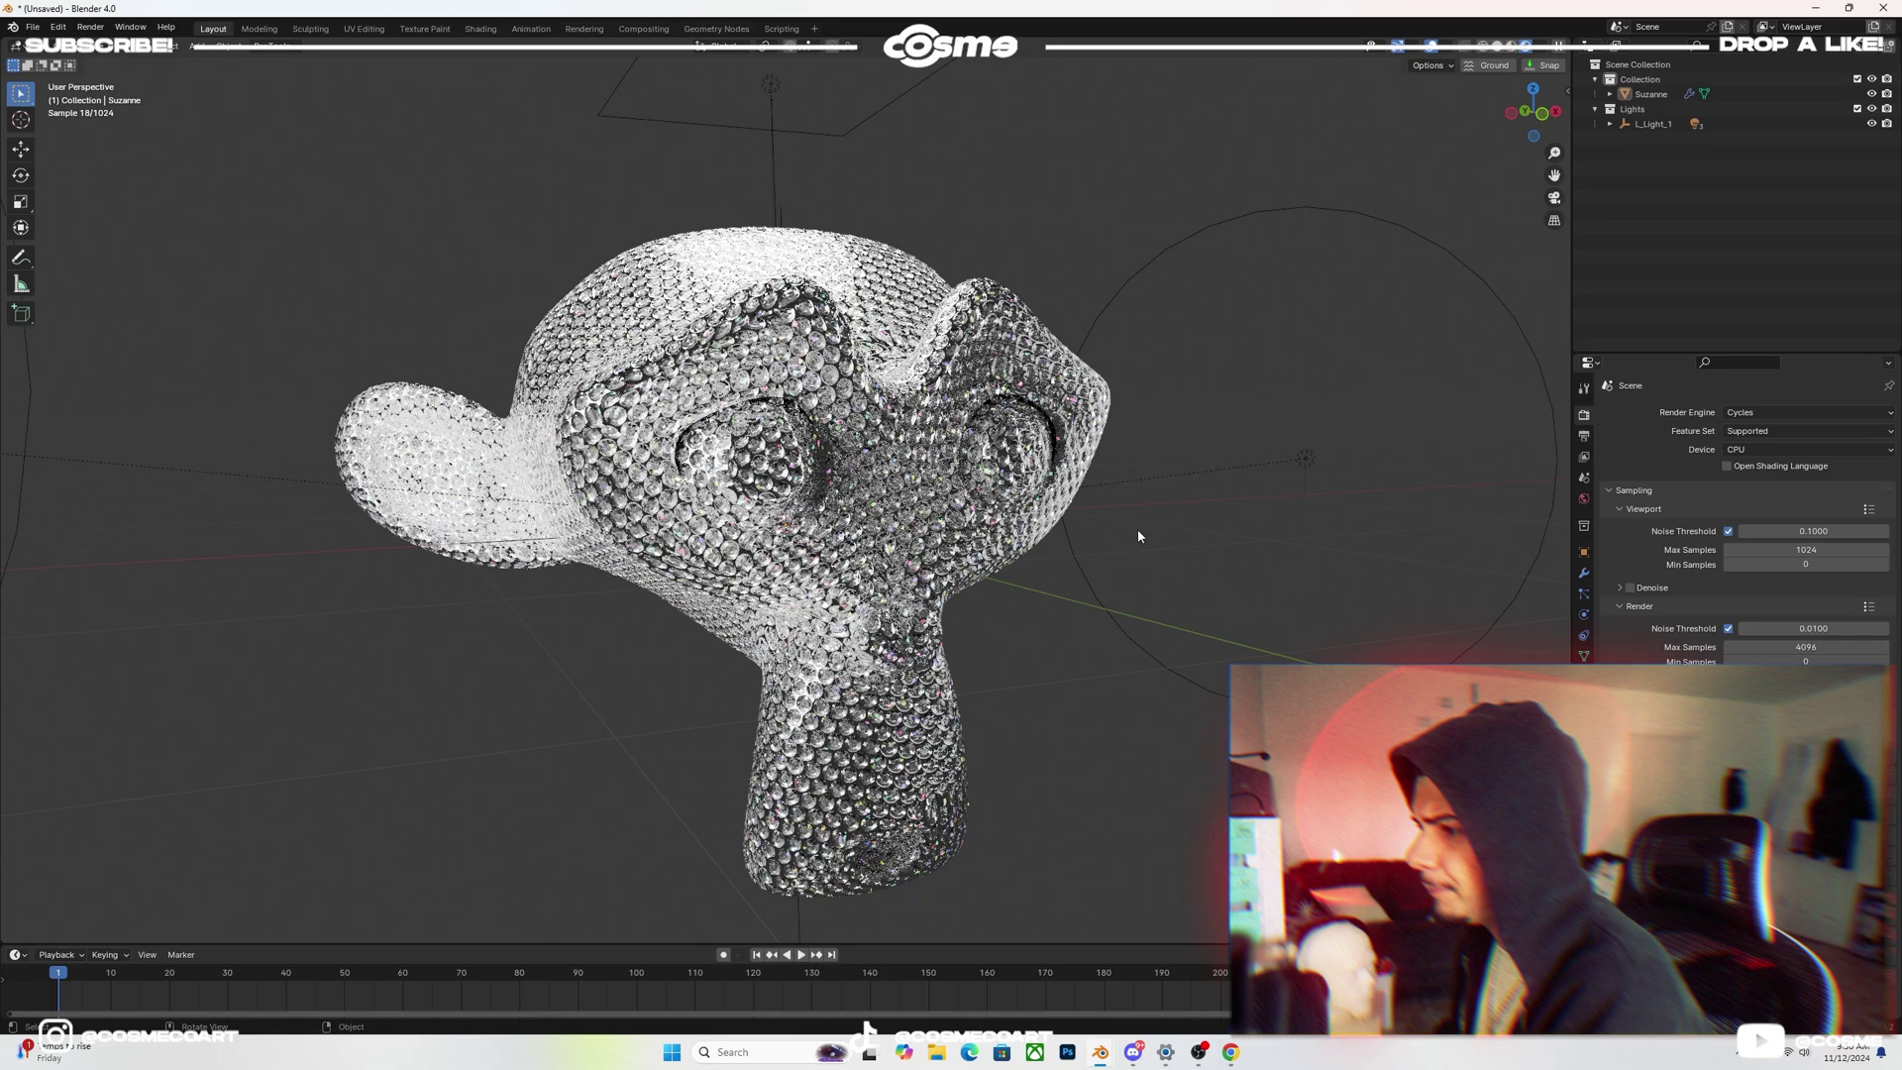
scroll(1137, 537, up, 2)
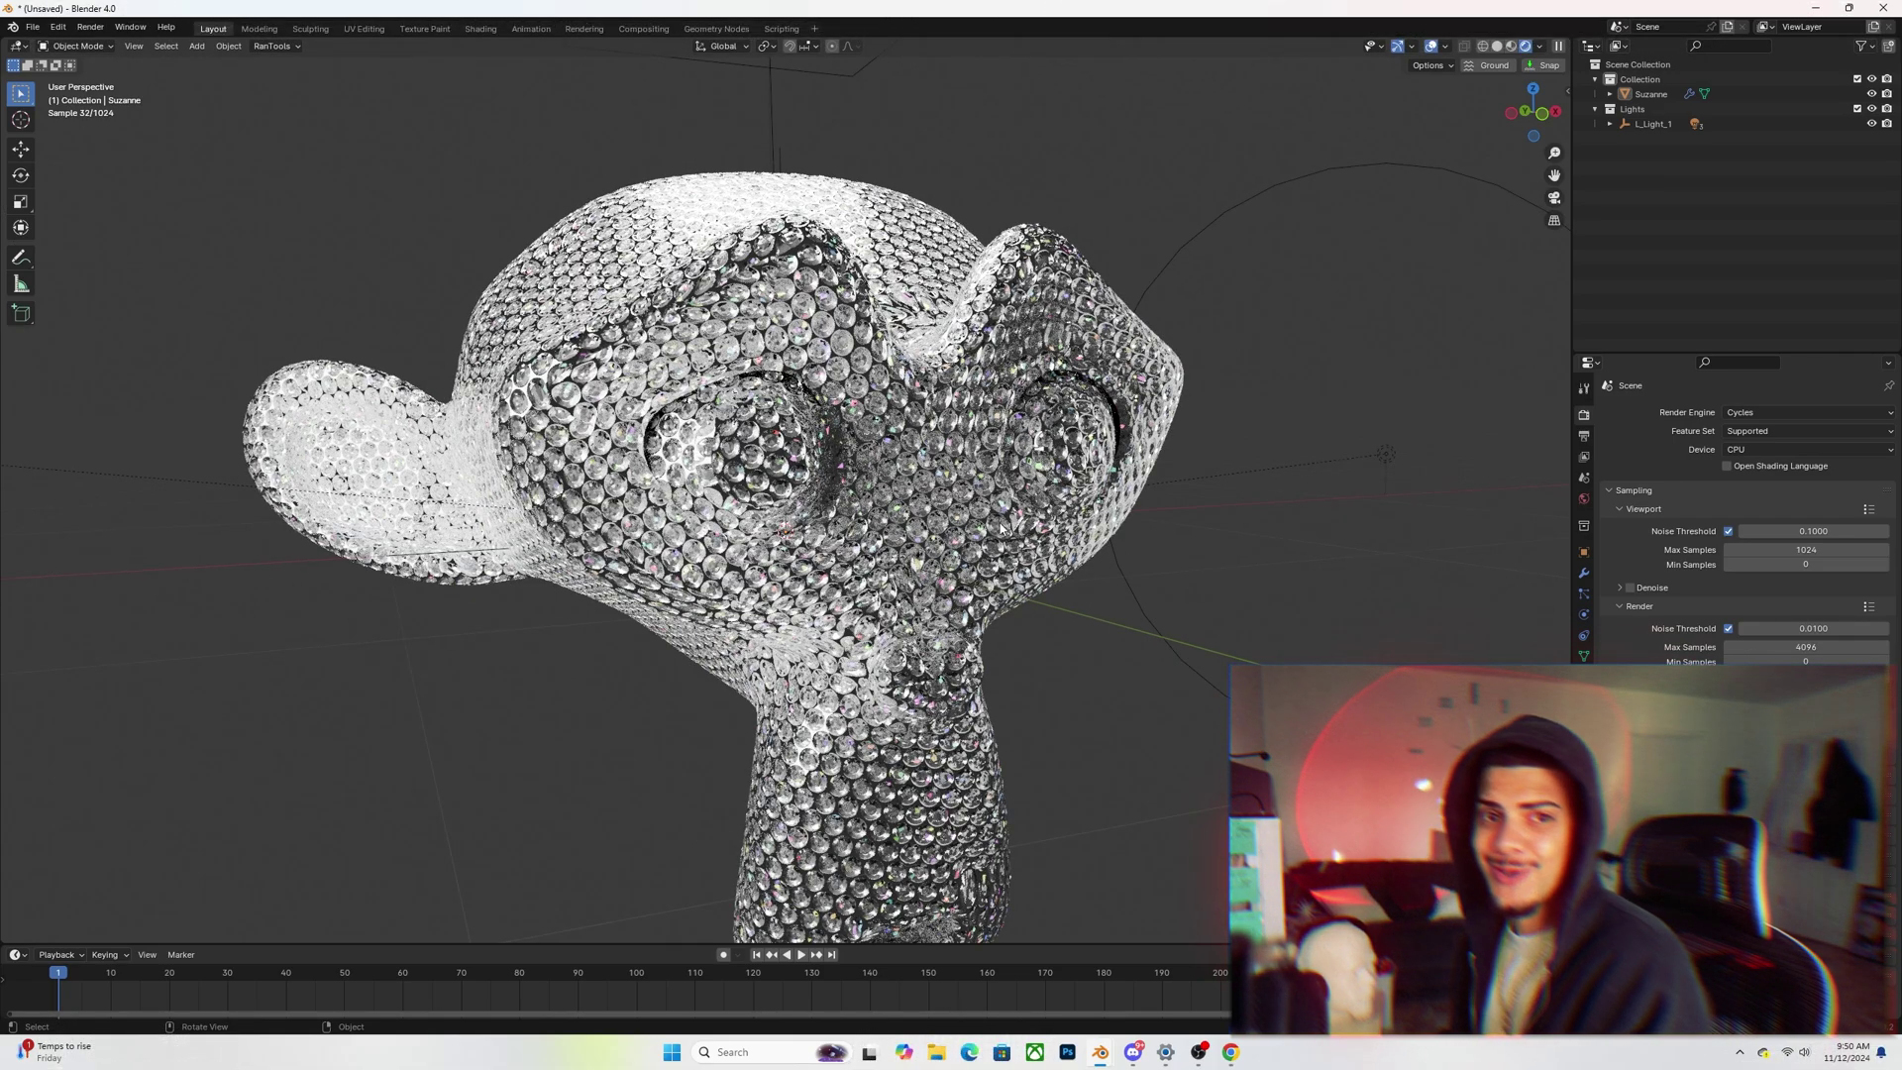
scroll(1002, 529, down, 5)
- Apply Suzanne's object transform with Ctrl+A, then deselect her
middle_drag(1024, 519, 1003, 535)
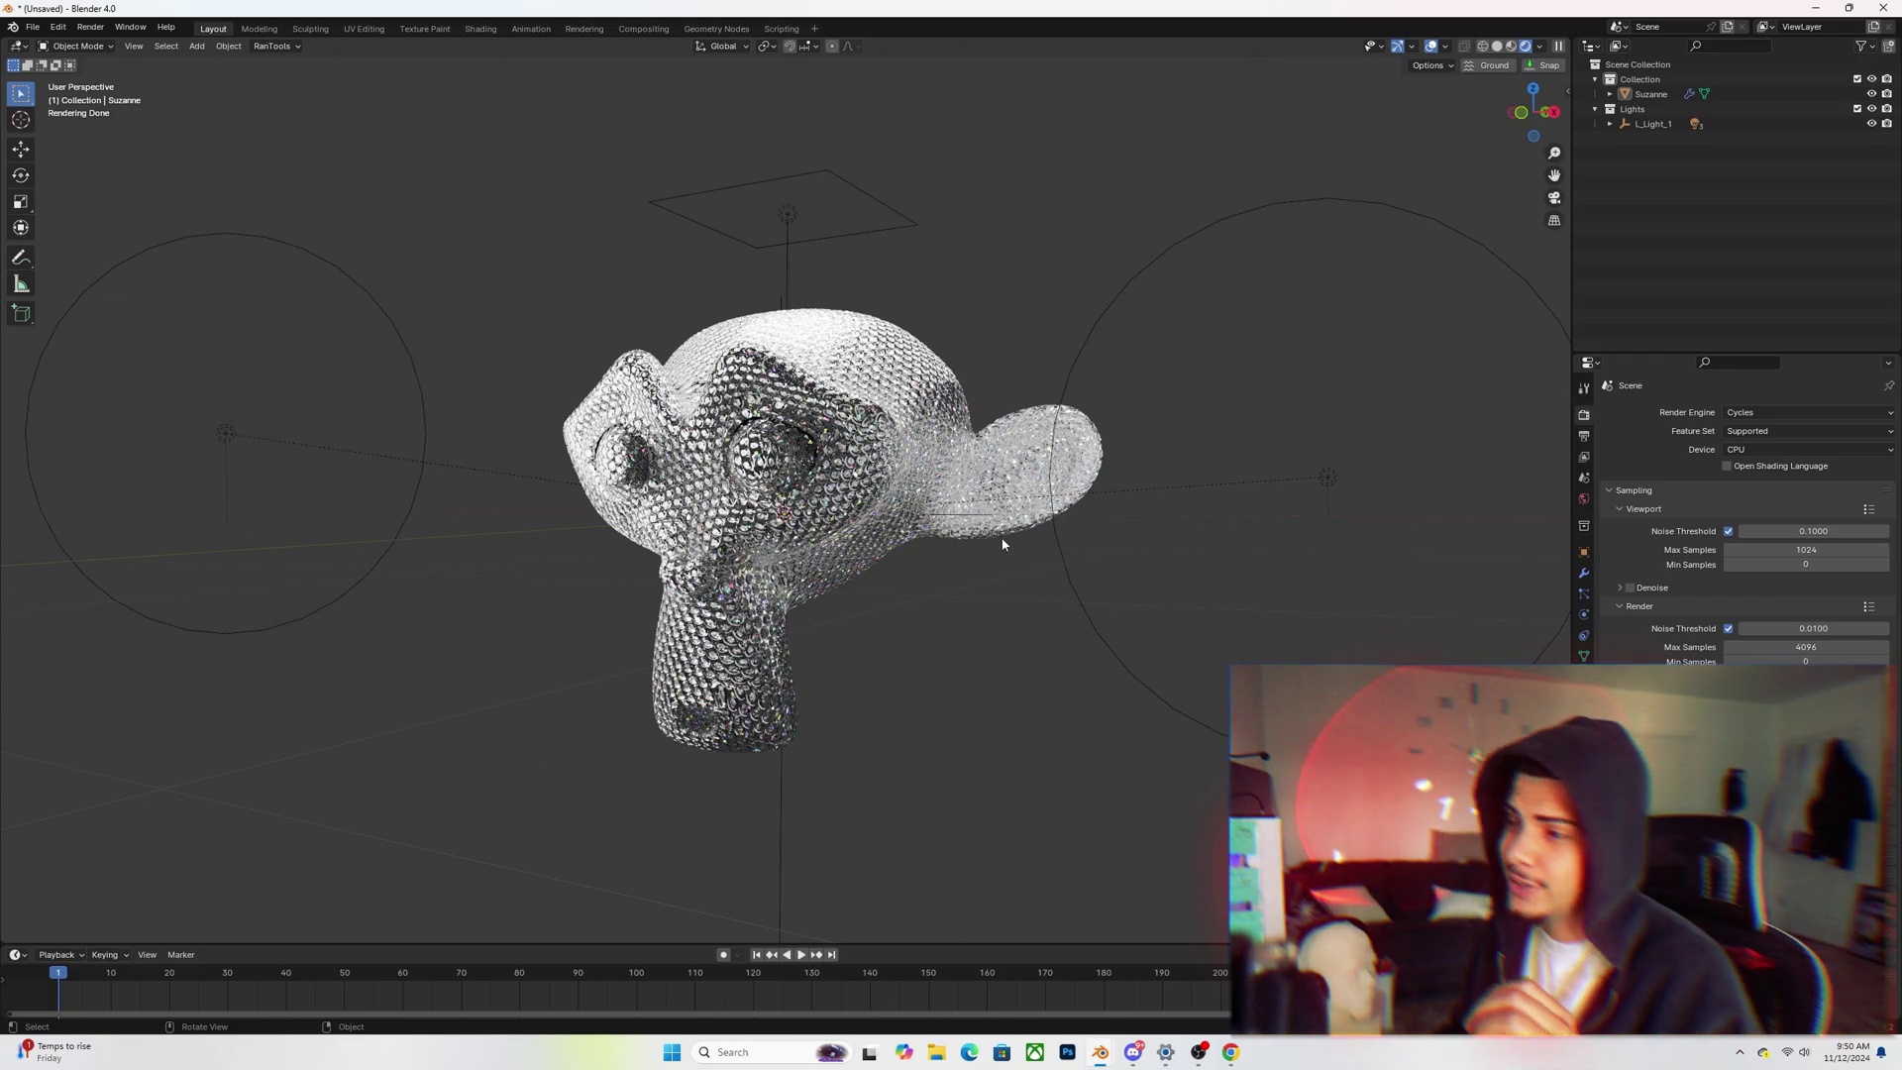
click(981, 480)
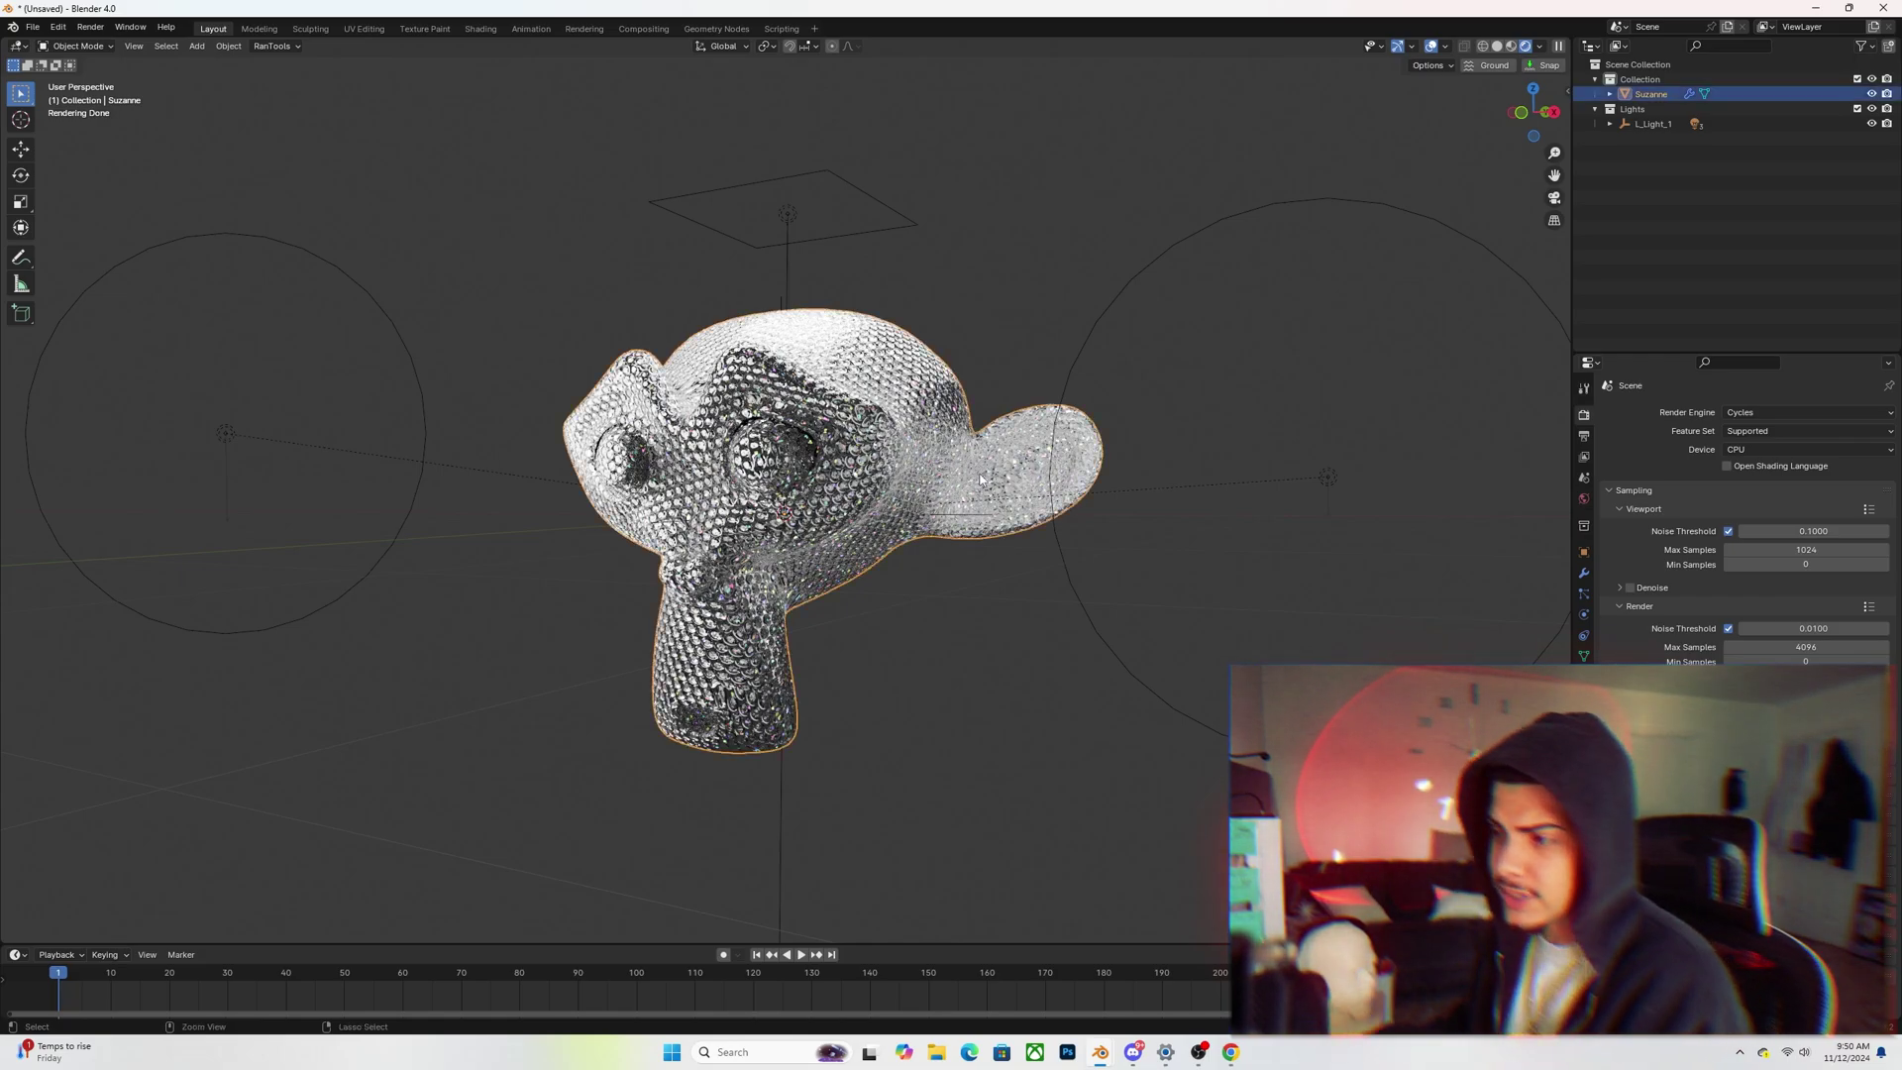
key(ctrl+a)
click(954, 497)
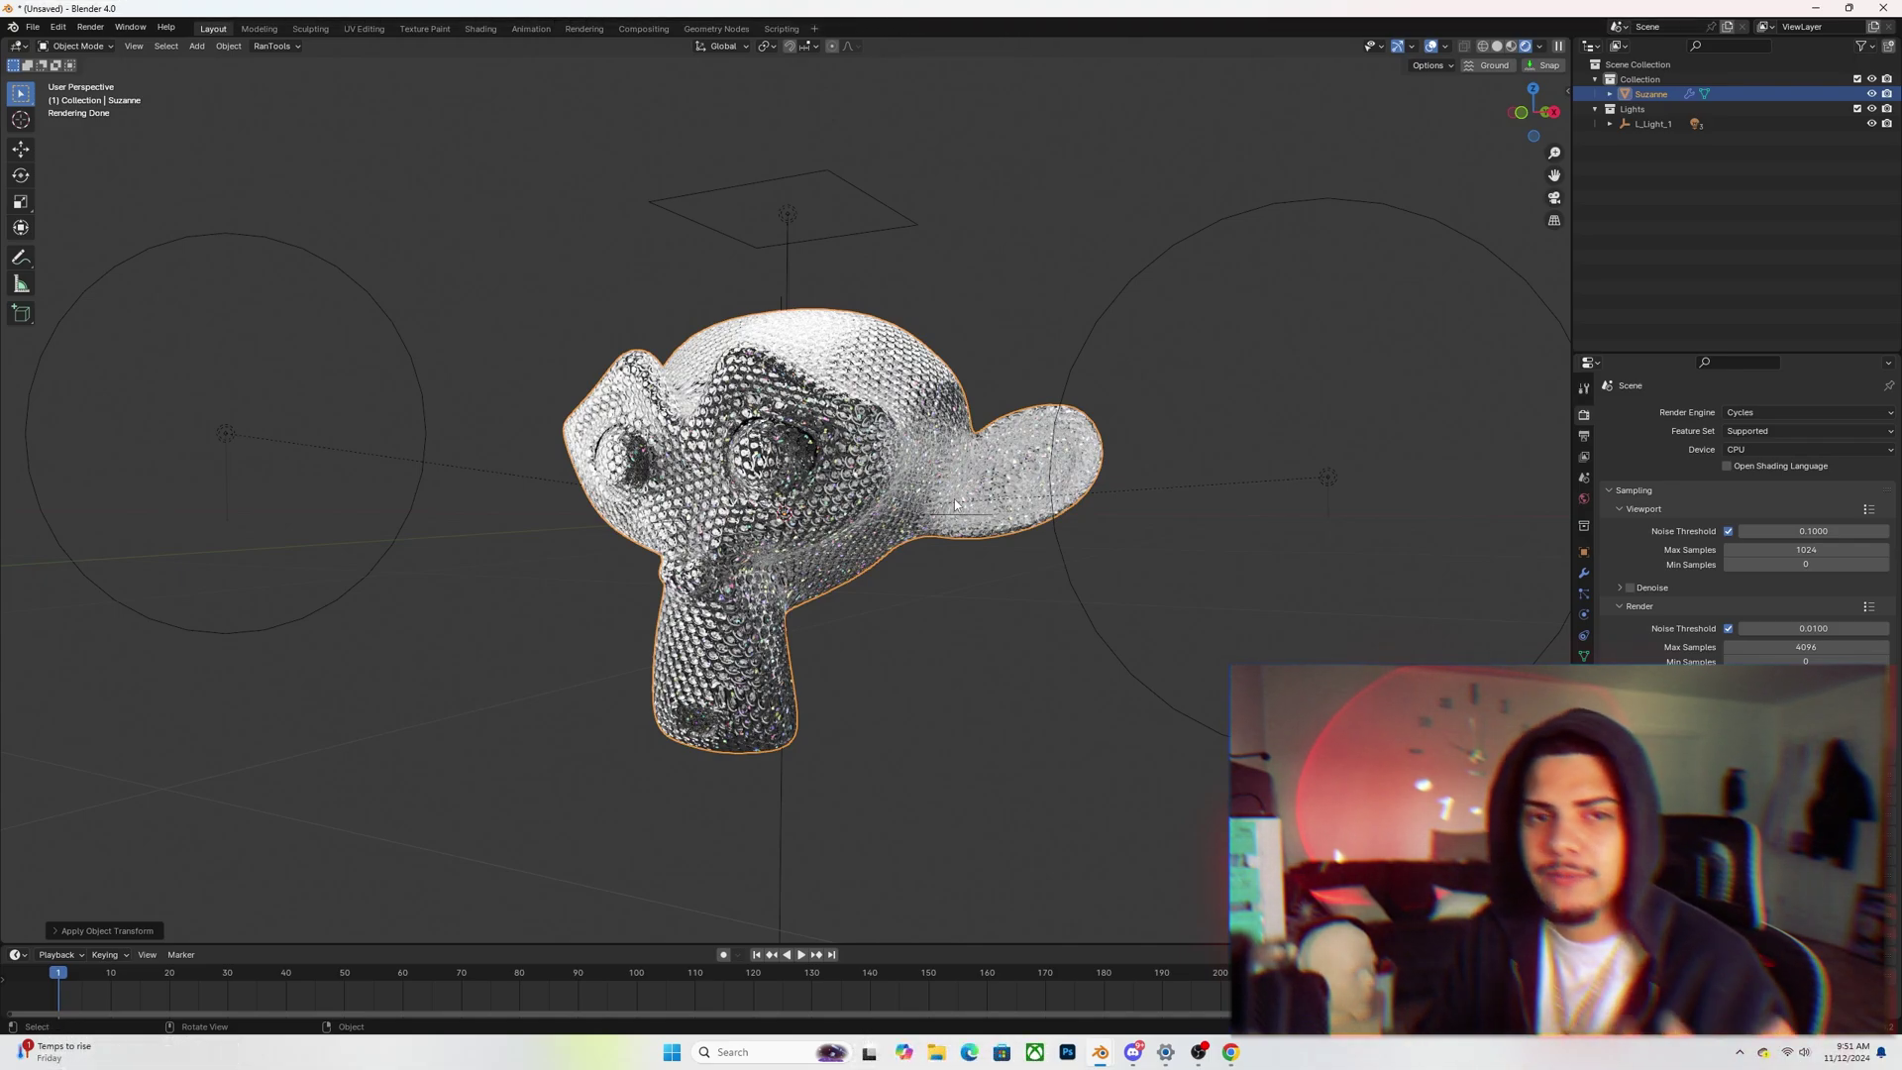
click(1024, 373)
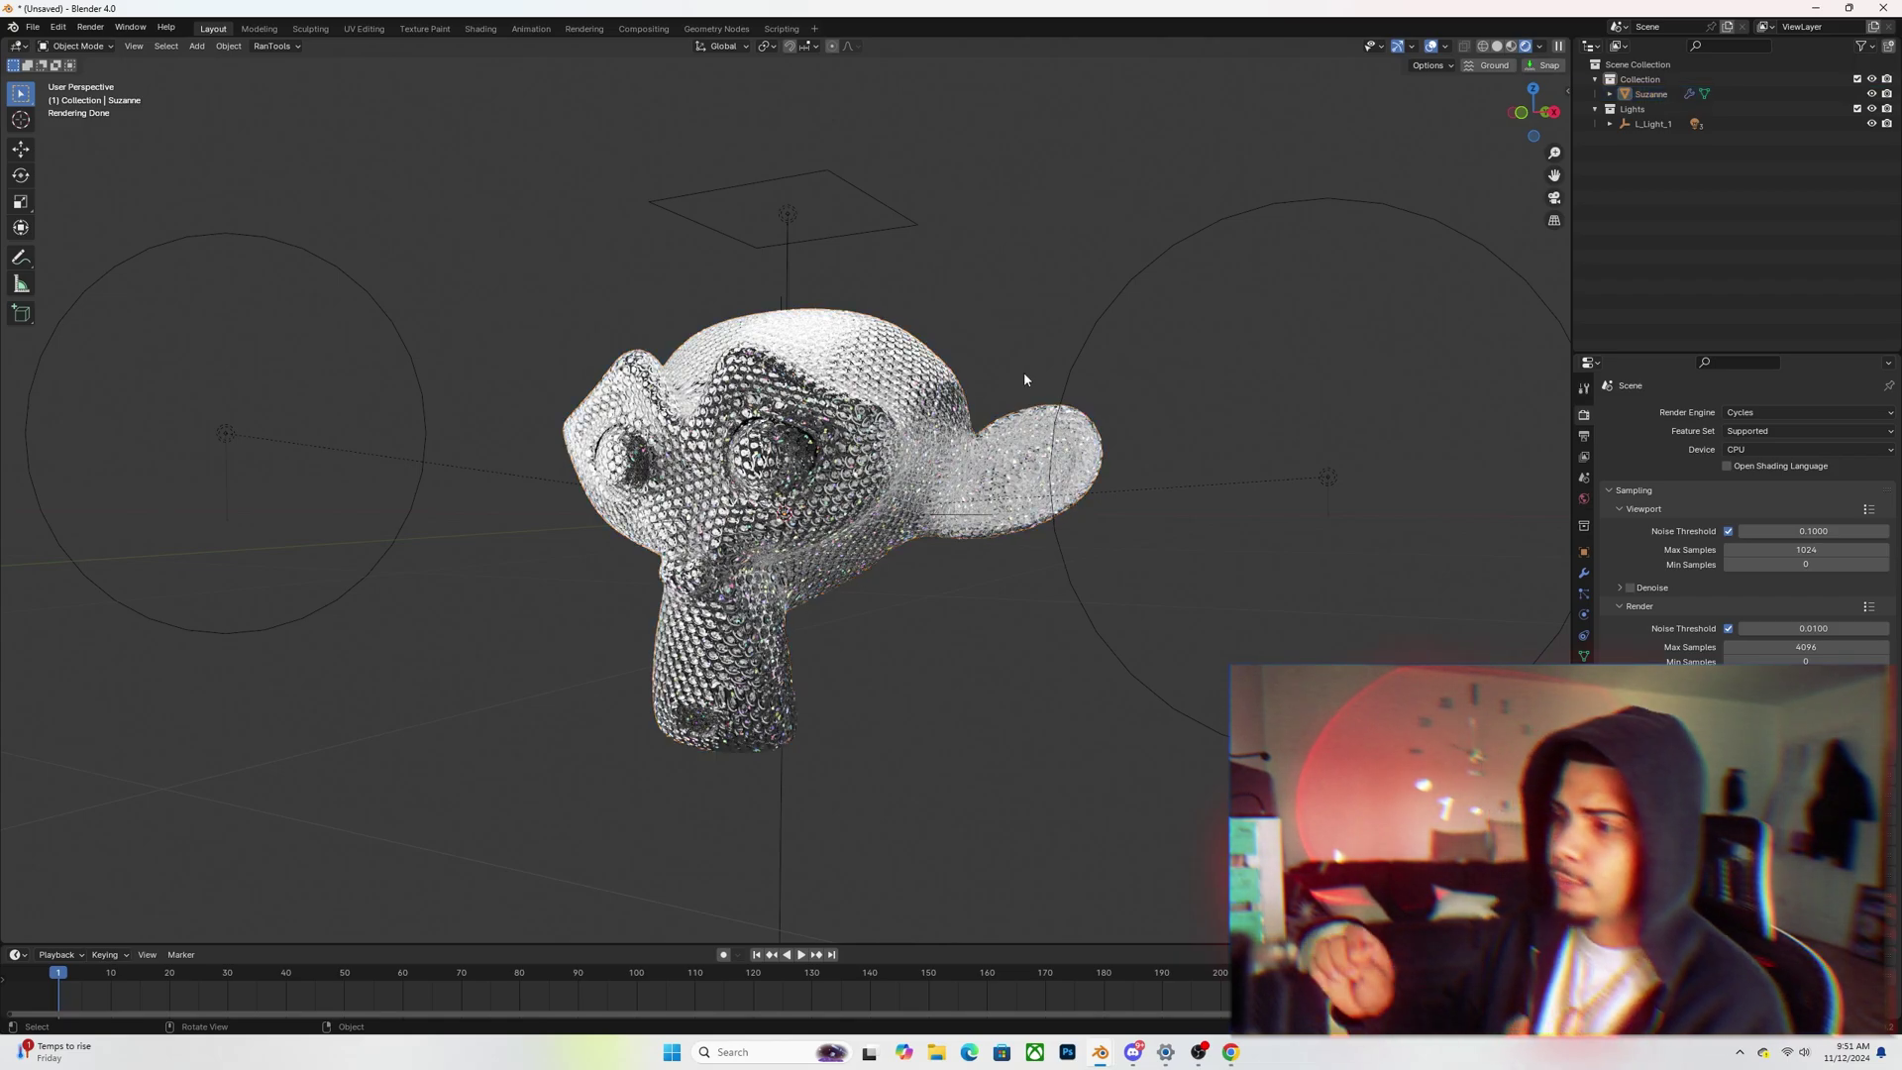